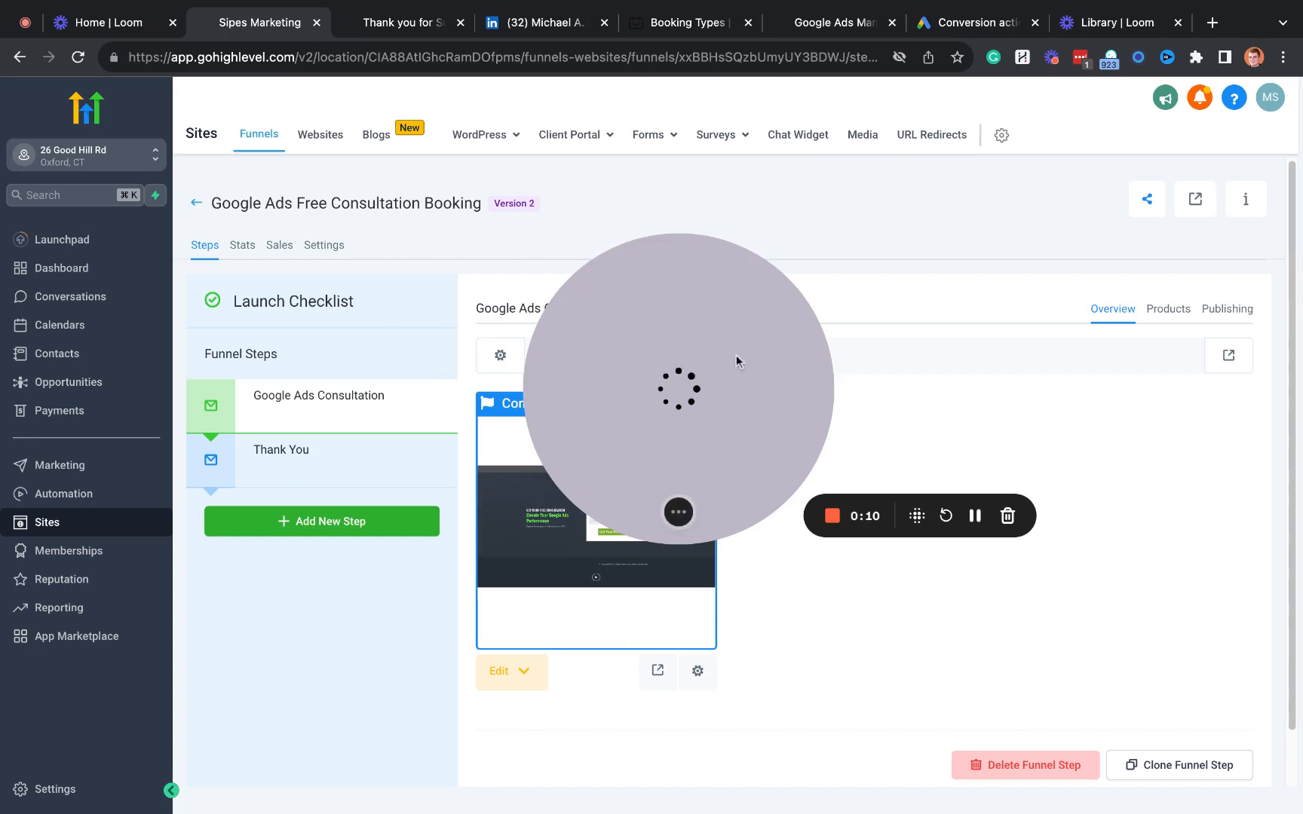
pyautogui.moveTo(736, 362); pyautogui.dragTo(375, 549)
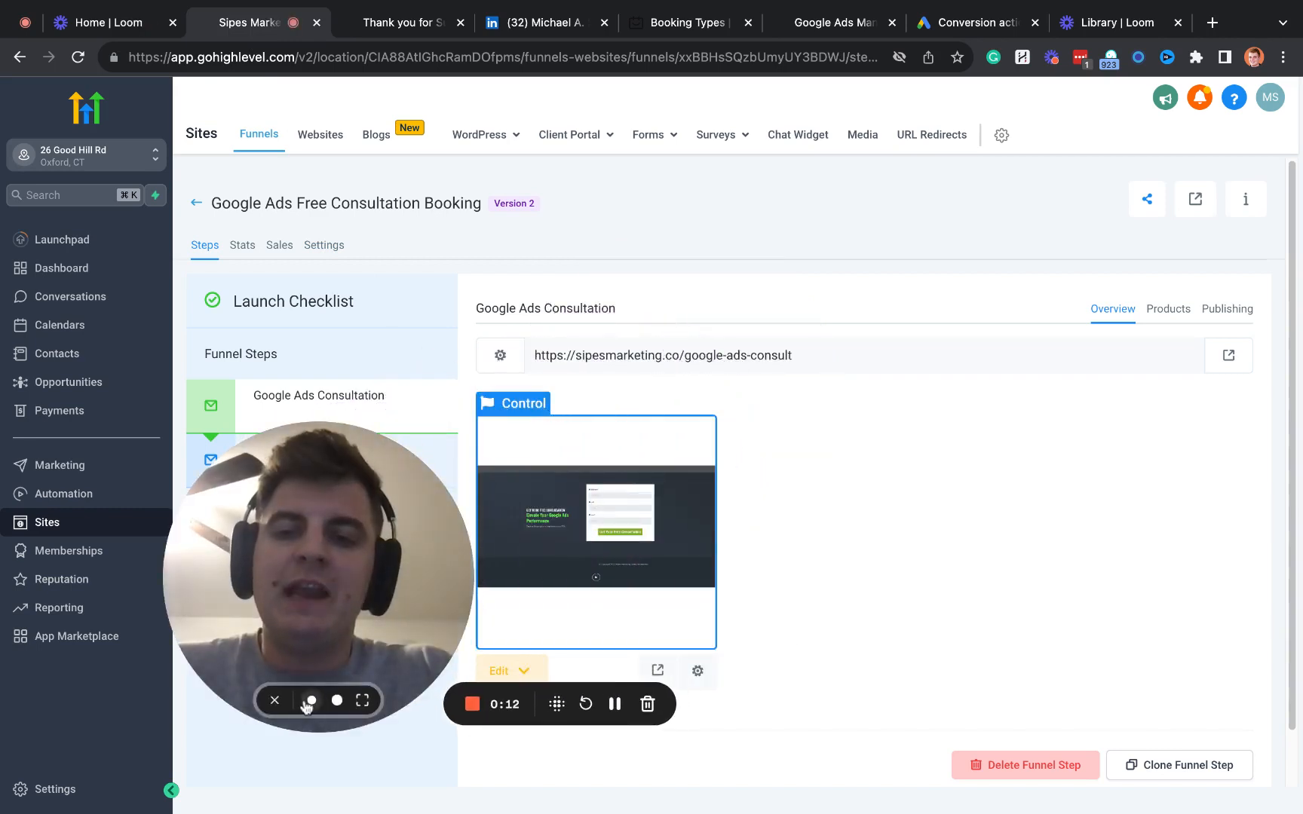
pyautogui.click(310, 704)
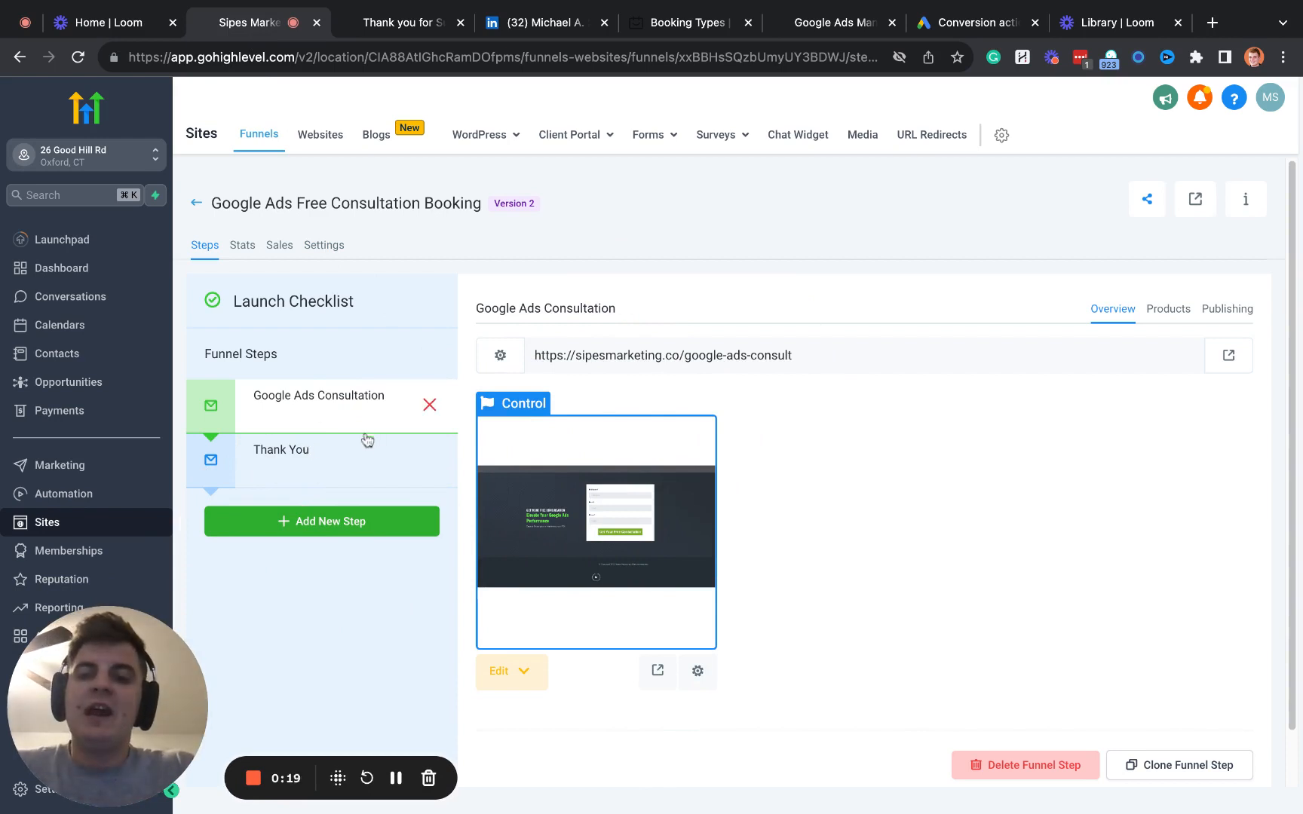
# - Review the funnel's Google Ads Consultation and Thank You steps, and view the live thank-you page
pyautogui.click(340, 465)
pyautogui.click(320, 411)
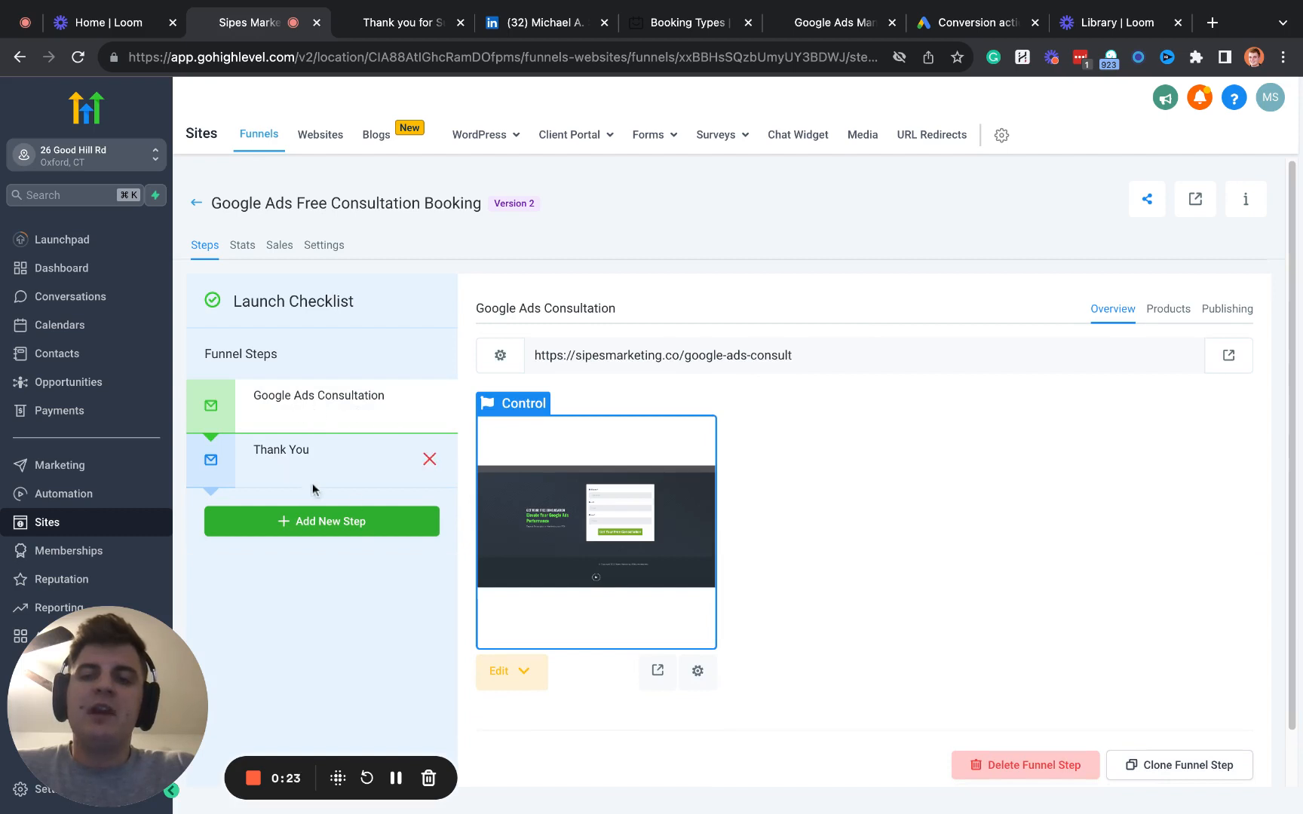
pyautogui.click(332, 472)
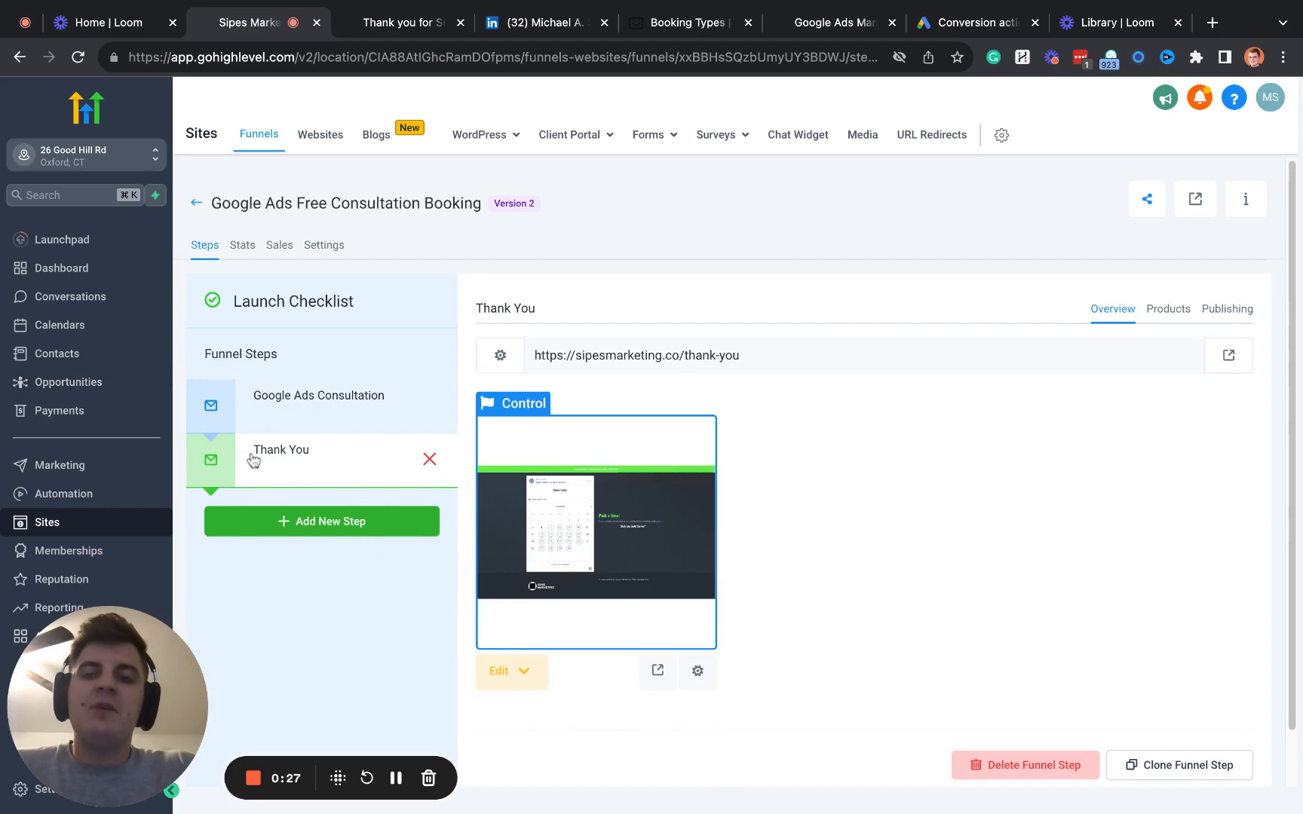
pyautogui.click(396, 23)
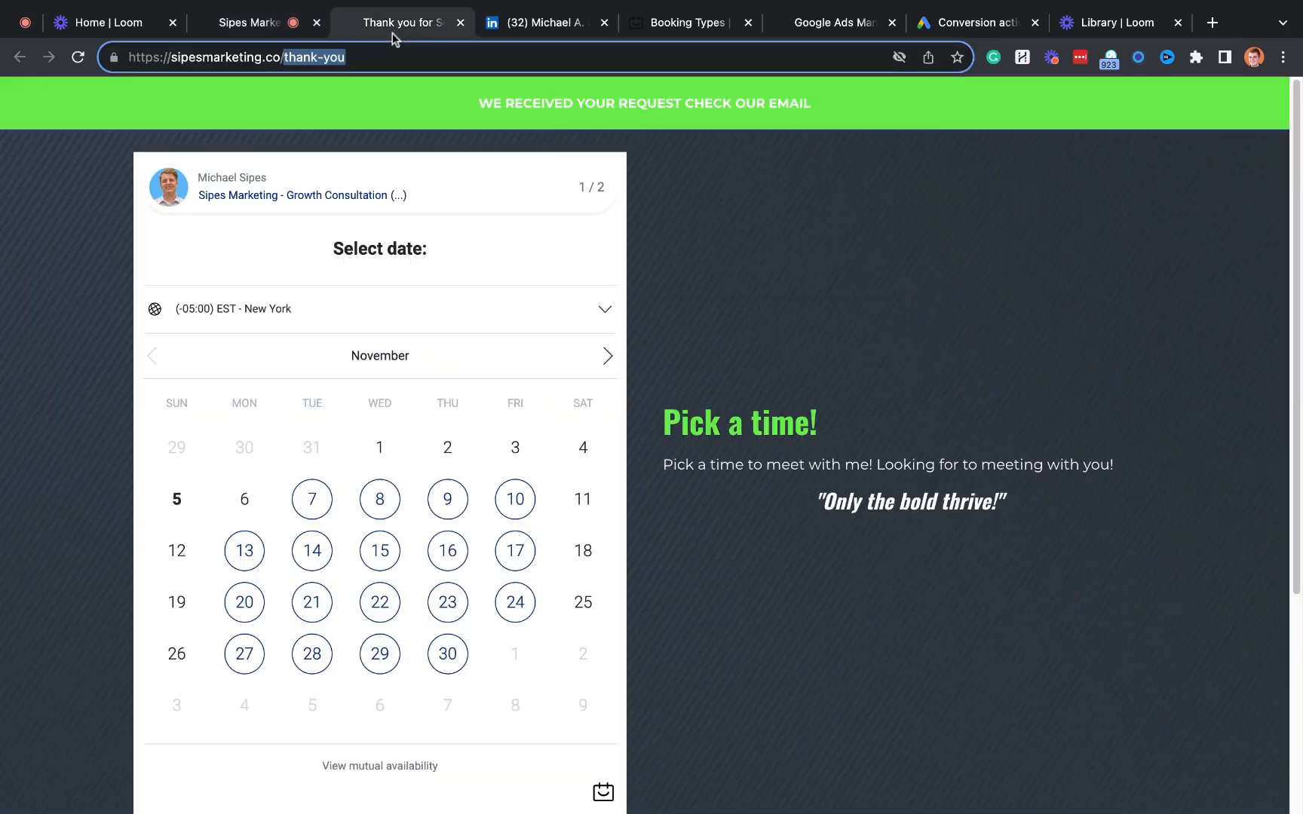
# - Close the spare Google Ads tab and switch to the Google Ads conversion action page
pyautogui.click(512, 30)
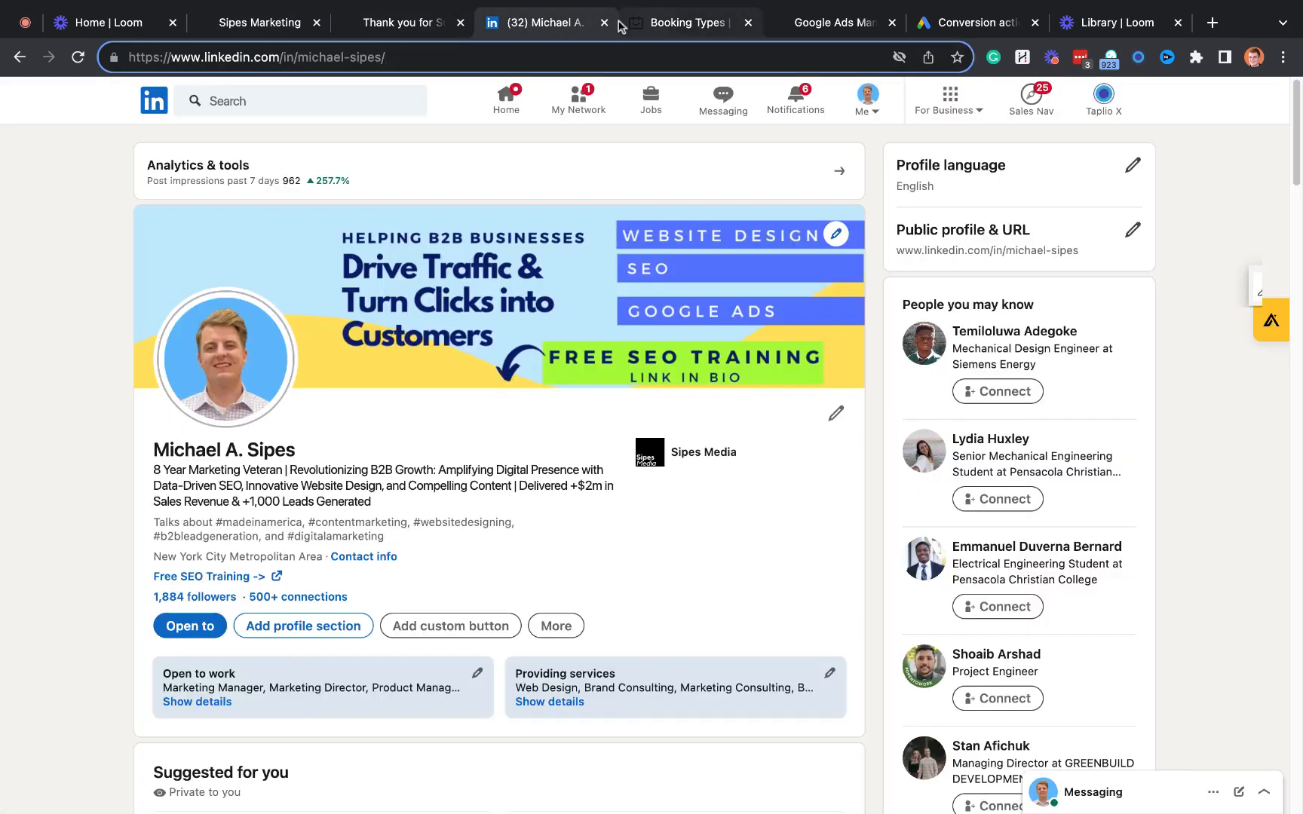
pyautogui.click(682, 23)
pyautogui.click(892, 22)
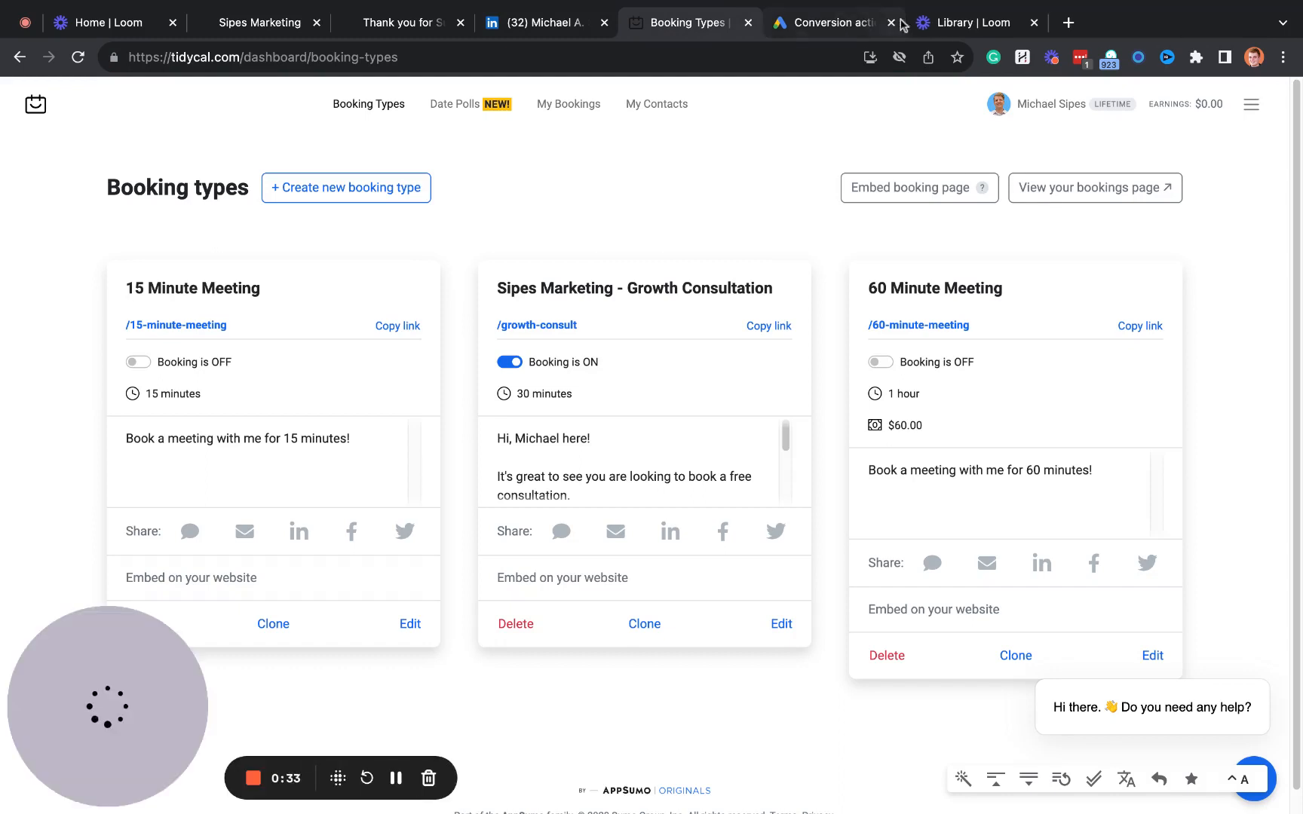
pyautogui.click(874, 24)
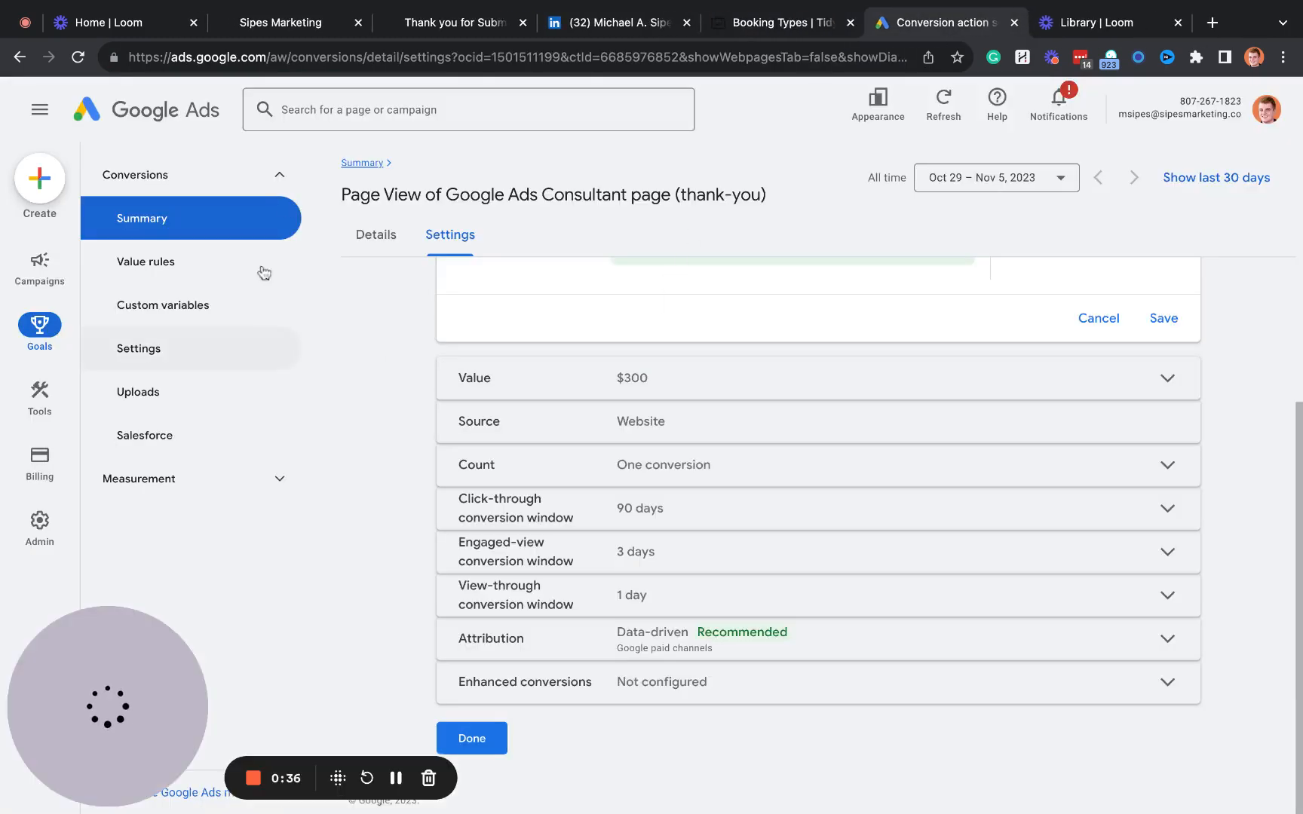
pyautogui.click(46, 184)
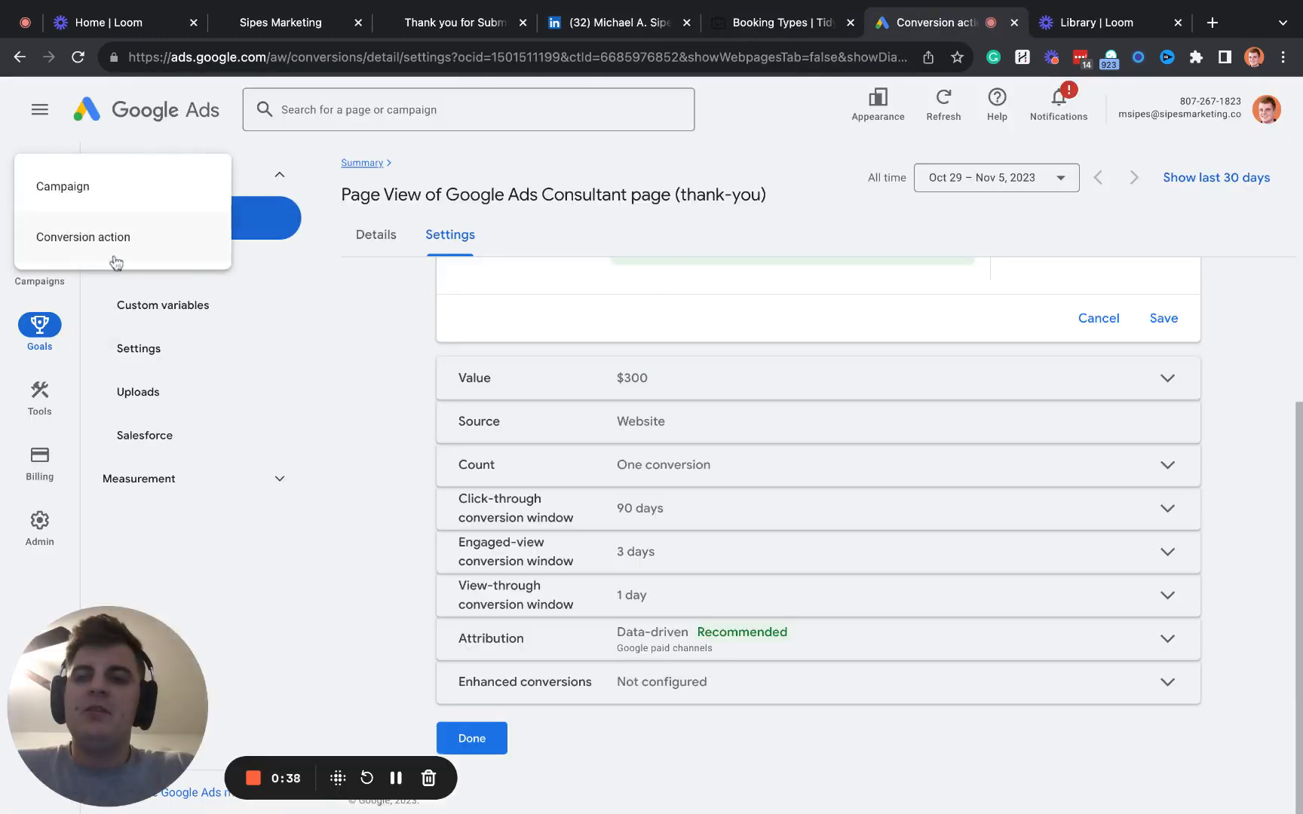
pyautogui.click(115, 252)
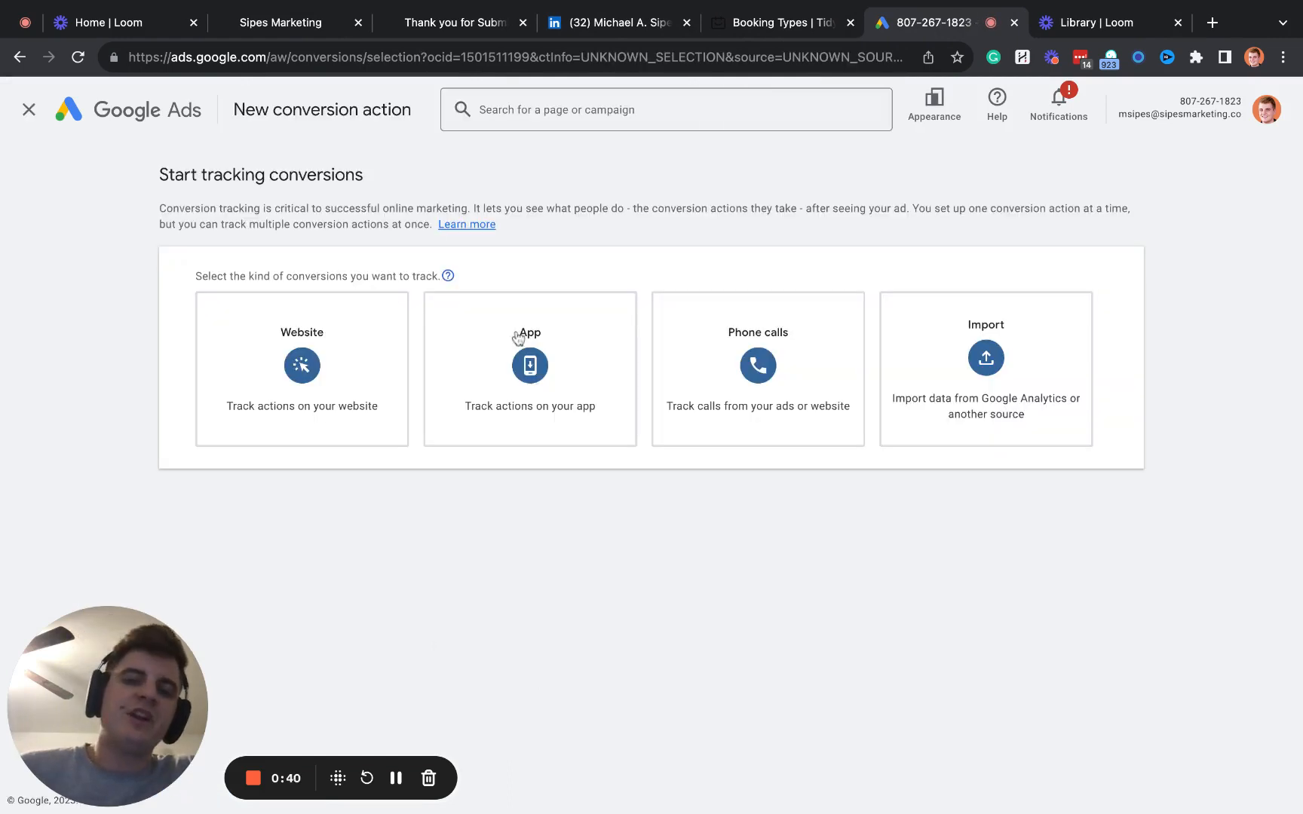
pyautogui.click(29, 110)
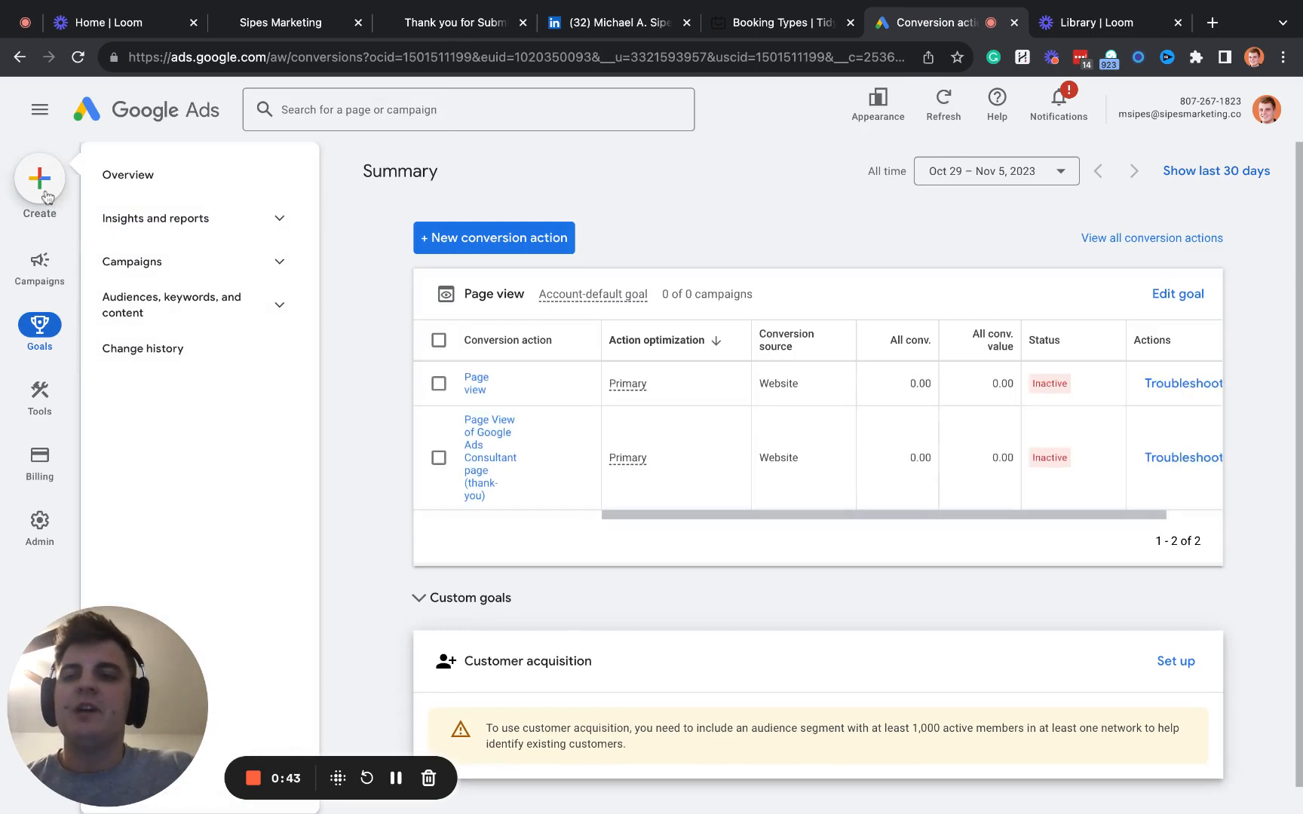
pyautogui.click(41, 181)
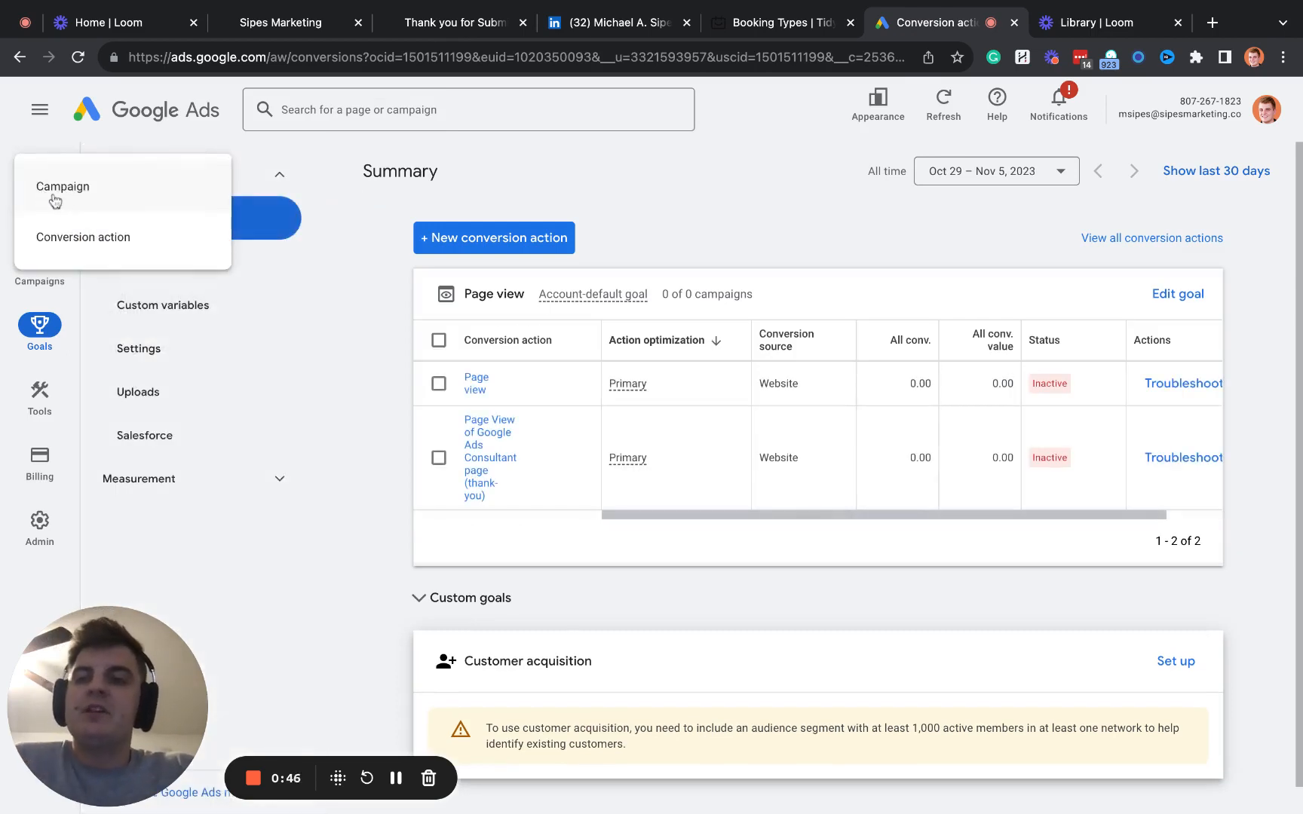
pyautogui.click(77, 239)
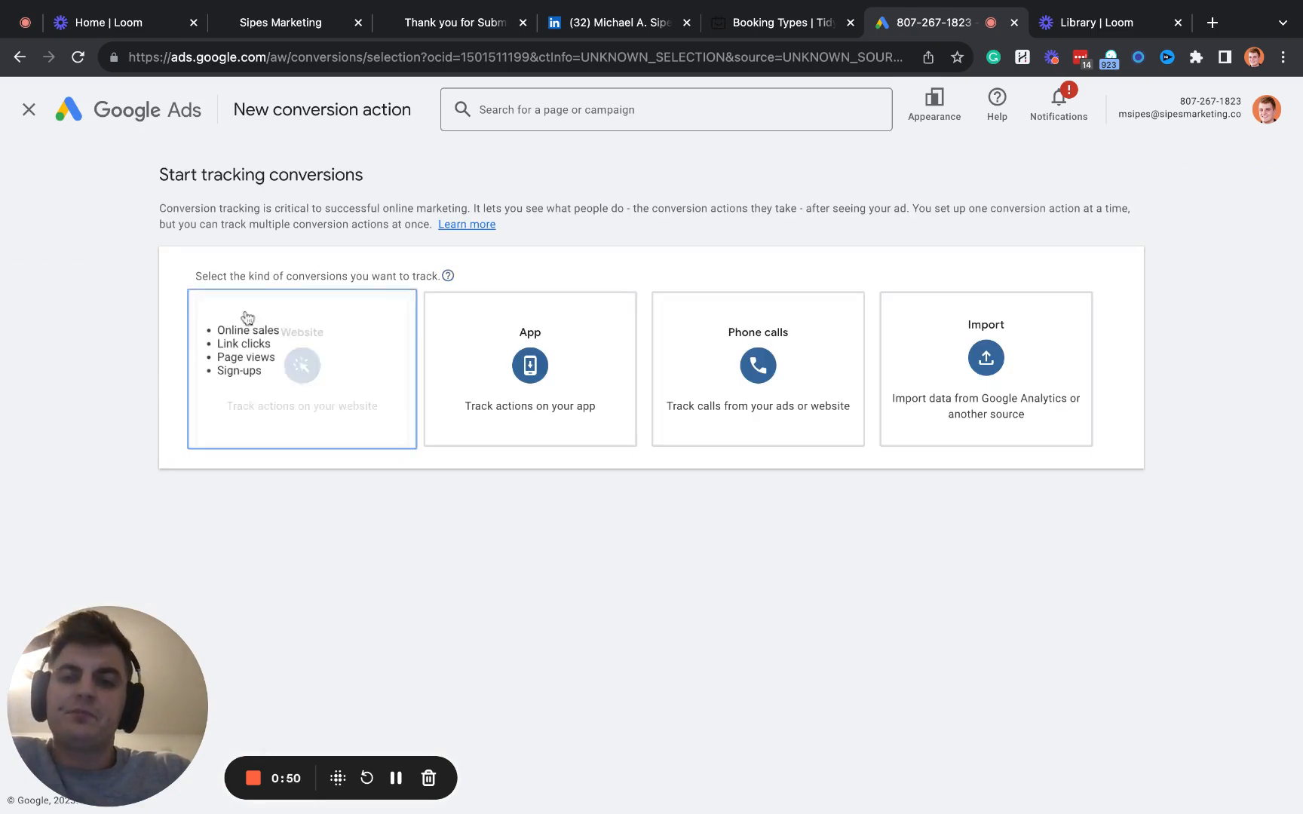
pyautogui.click(273, 345)
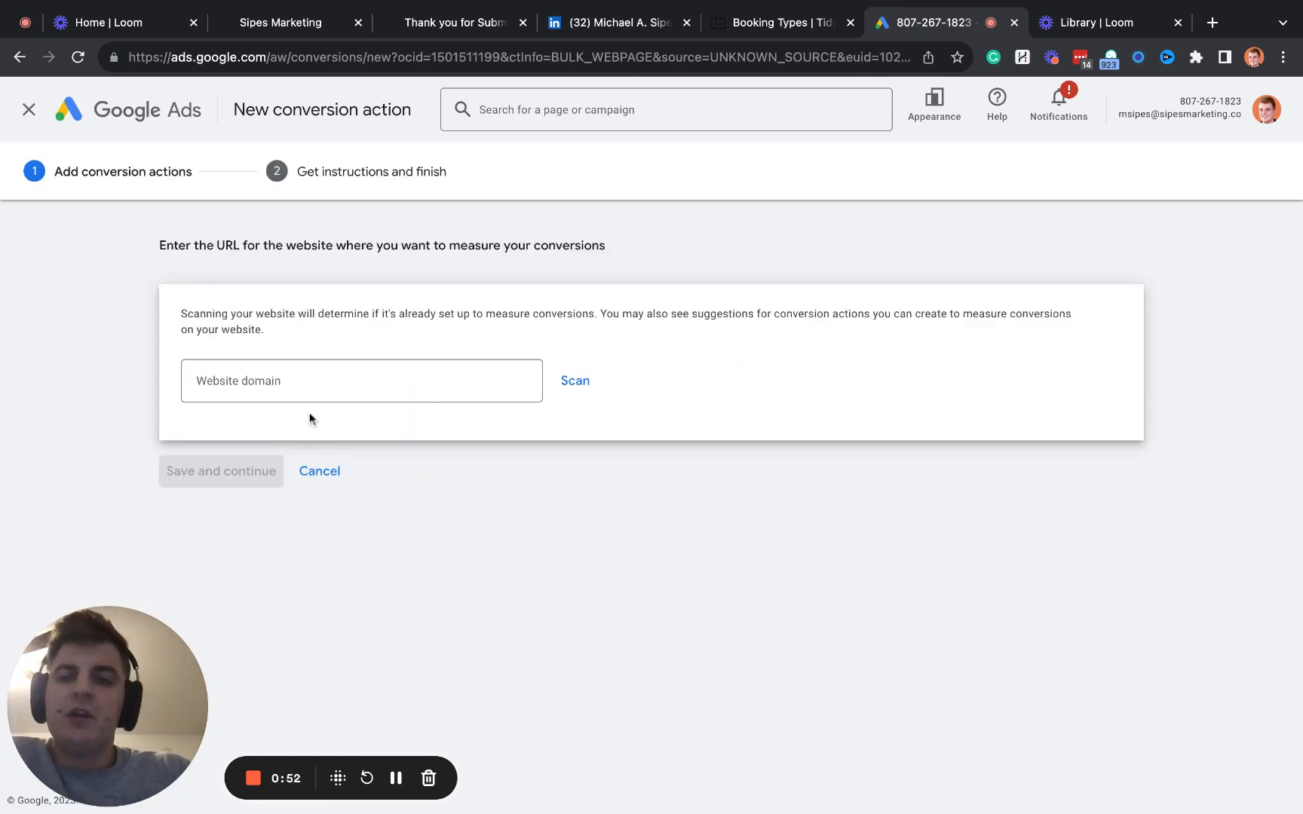
pyautogui.click(29, 109)
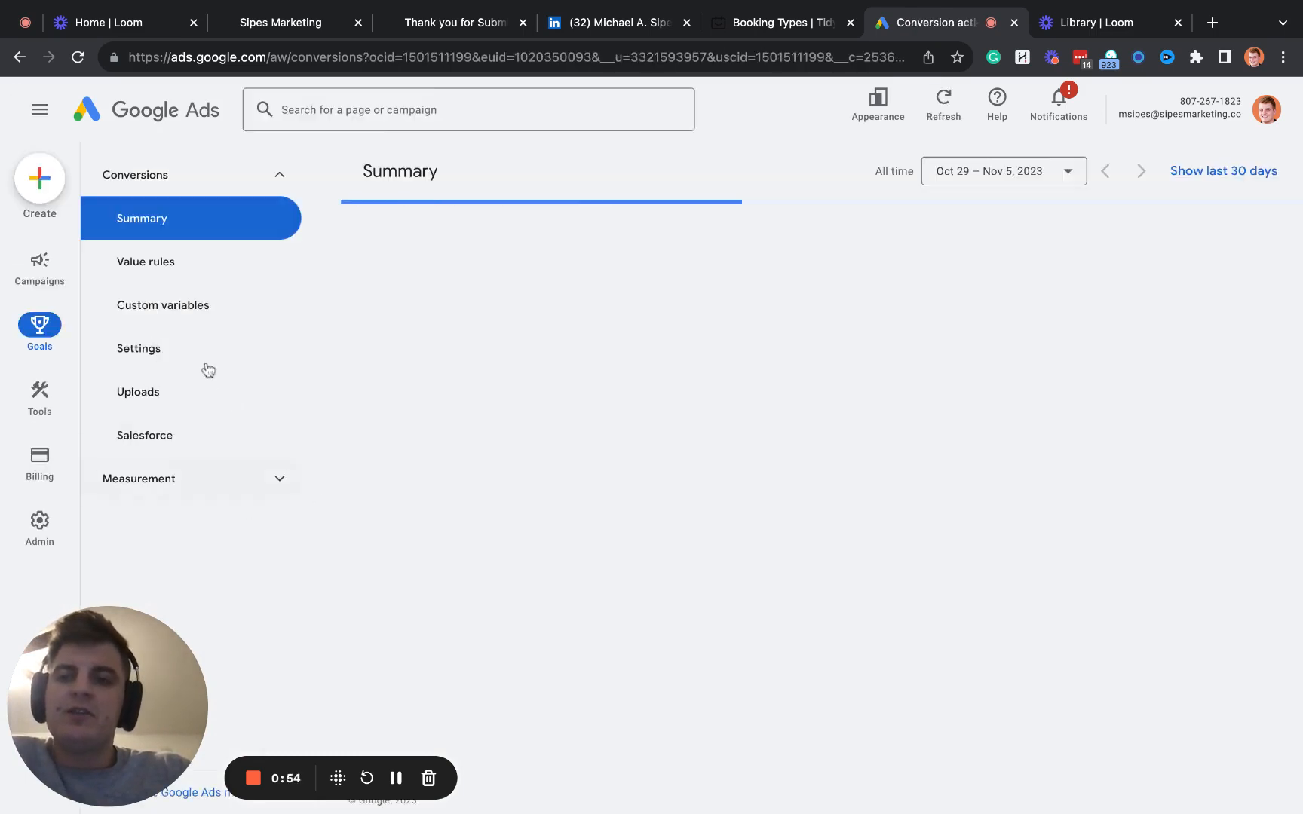
# - Start a new website conversion action and scan the domain sipesmarketing.co
pyautogui.click(40, 179)
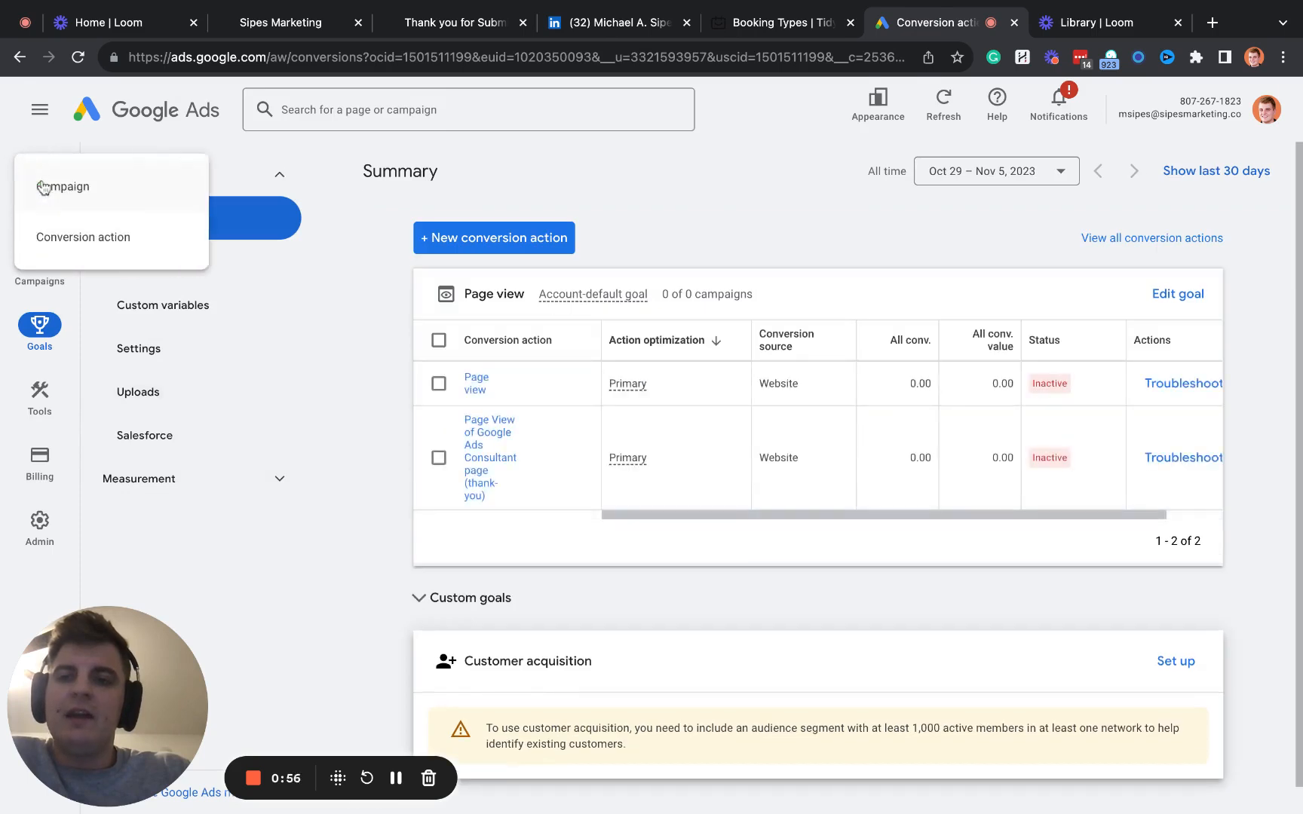
pyautogui.click(90, 239)
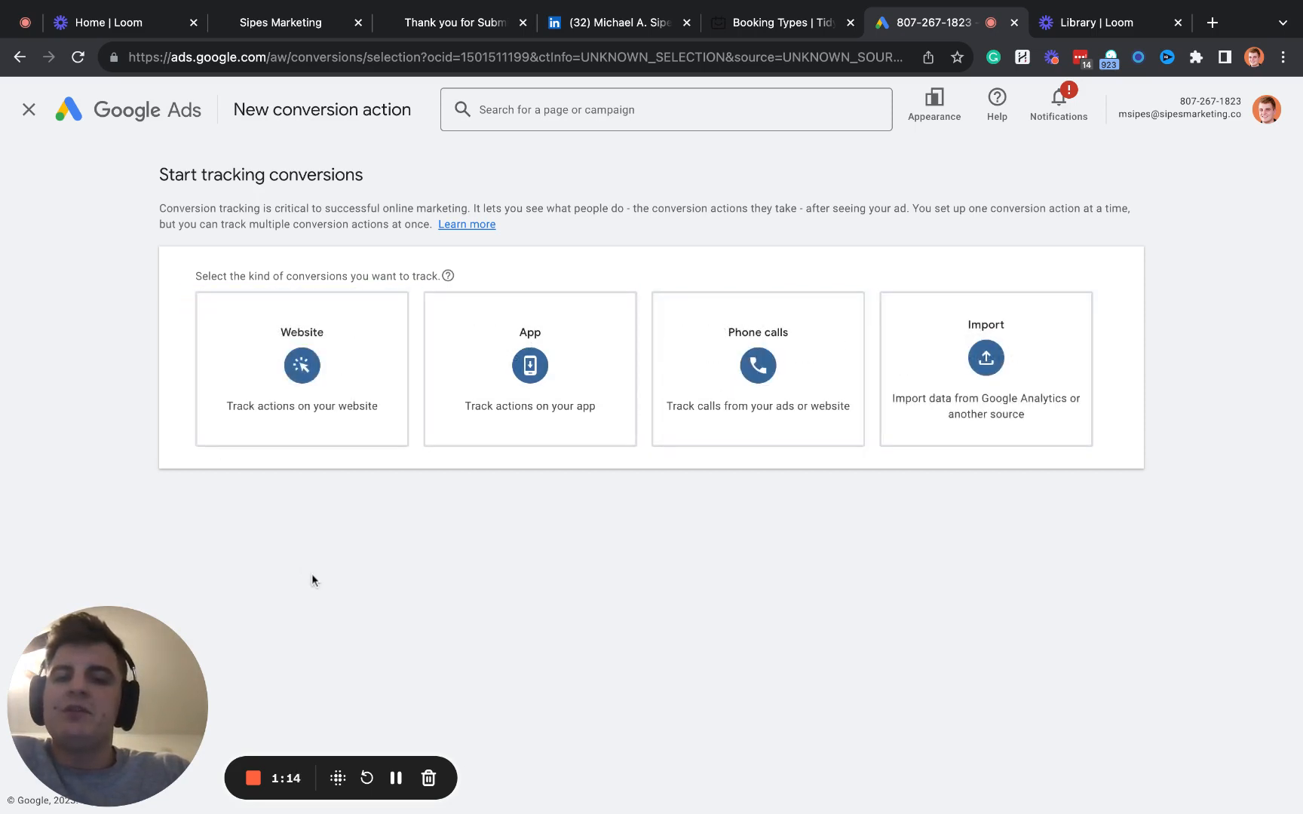
pyautogui.click(317, 420)
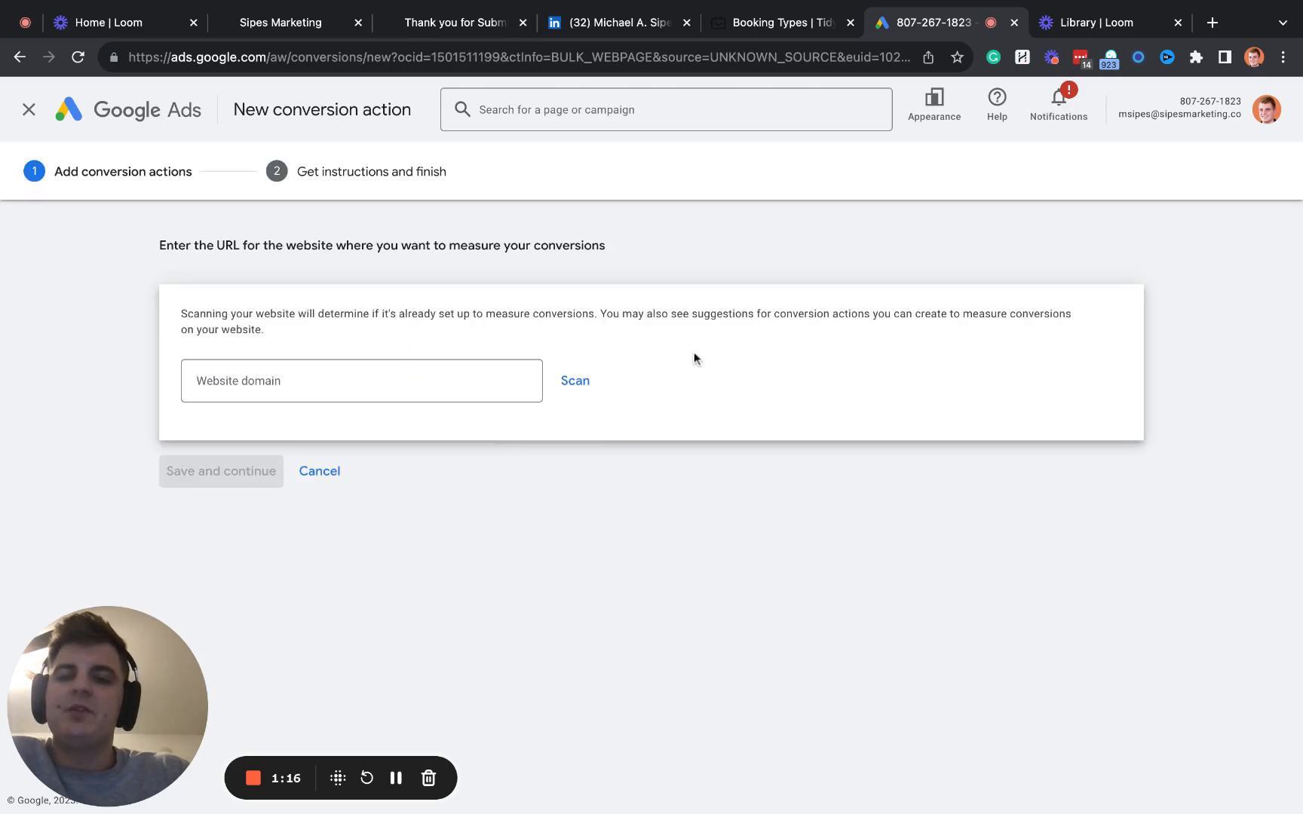
pyautogui.click(416, 374)
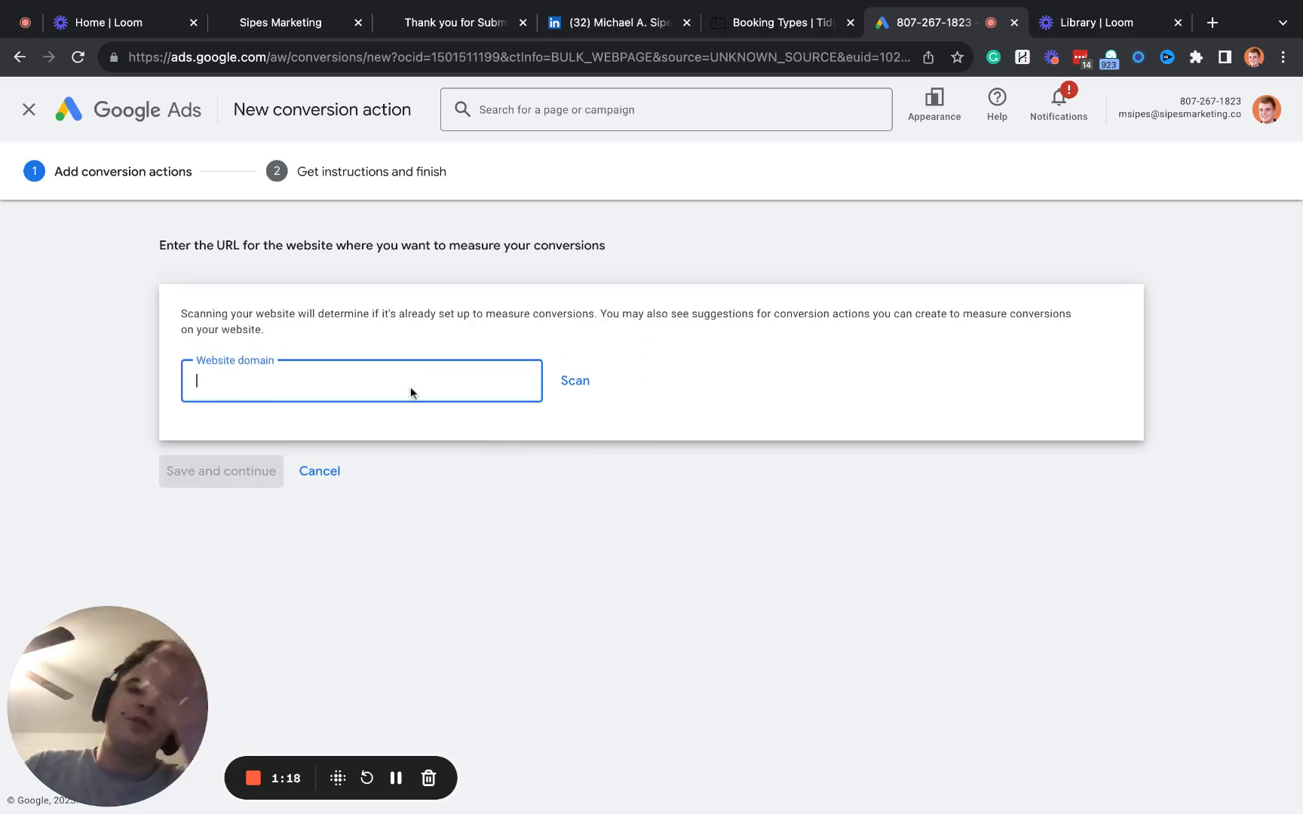
pyautogui.write('sipesmarketing.co')
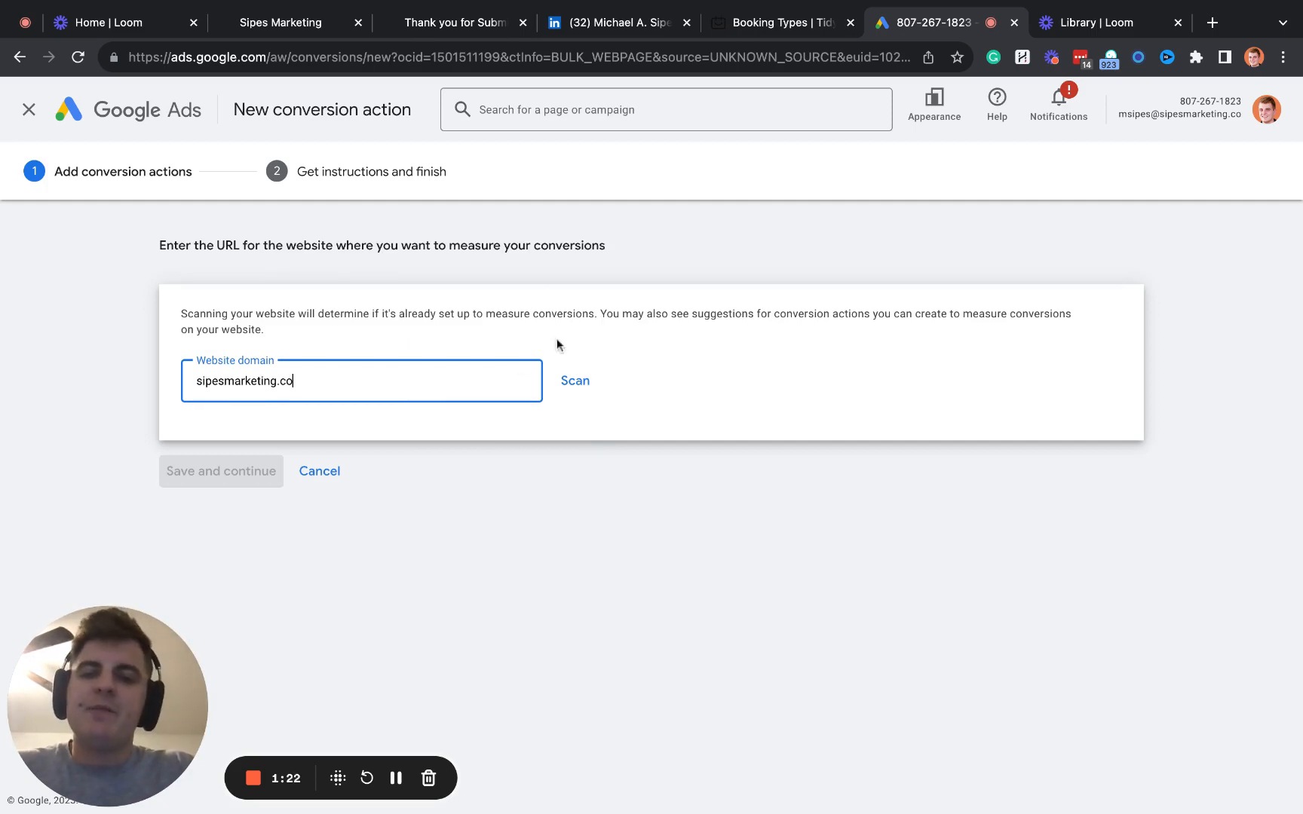
pyautogui.click(579, 386)
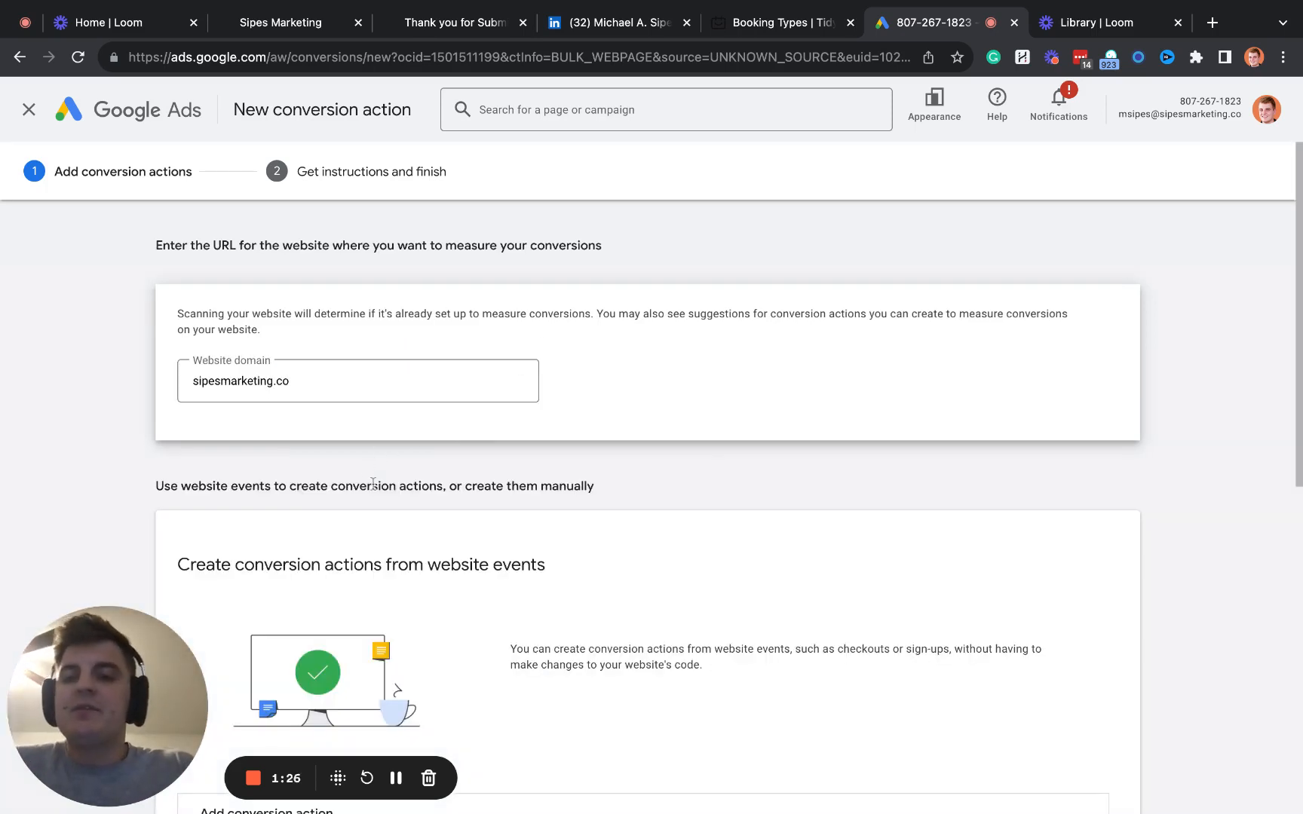
# - Set the conversion goal of the new website-event conversion action to Submit lead form
pyautogui.scroll(-1, 365, 549)
pyautogui.scroll(-5, 365, 549)
pyautogui.click(366, 443)
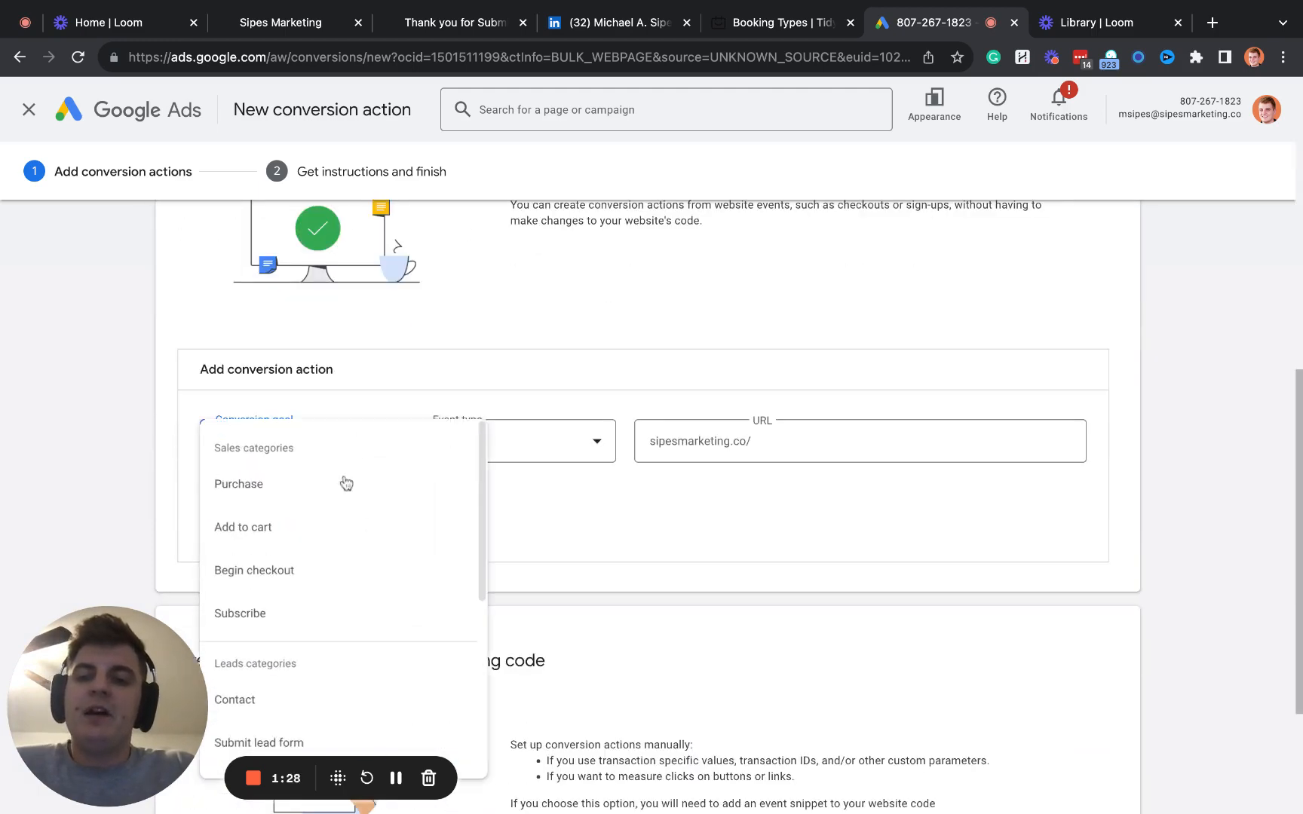
pyautogui.click(457, 370)
pyautogui.scroll(-1, 370, 541)
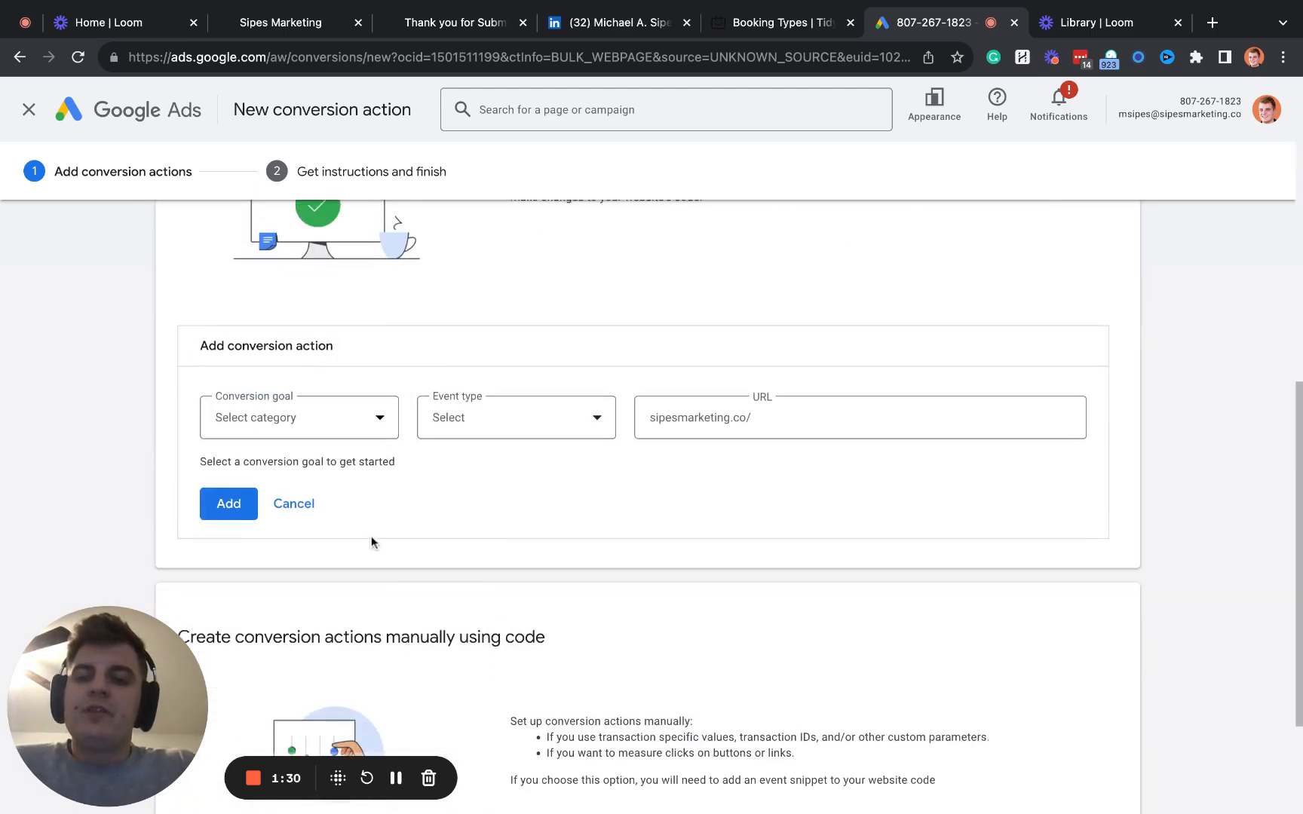
pyautogui.click(369, 396)
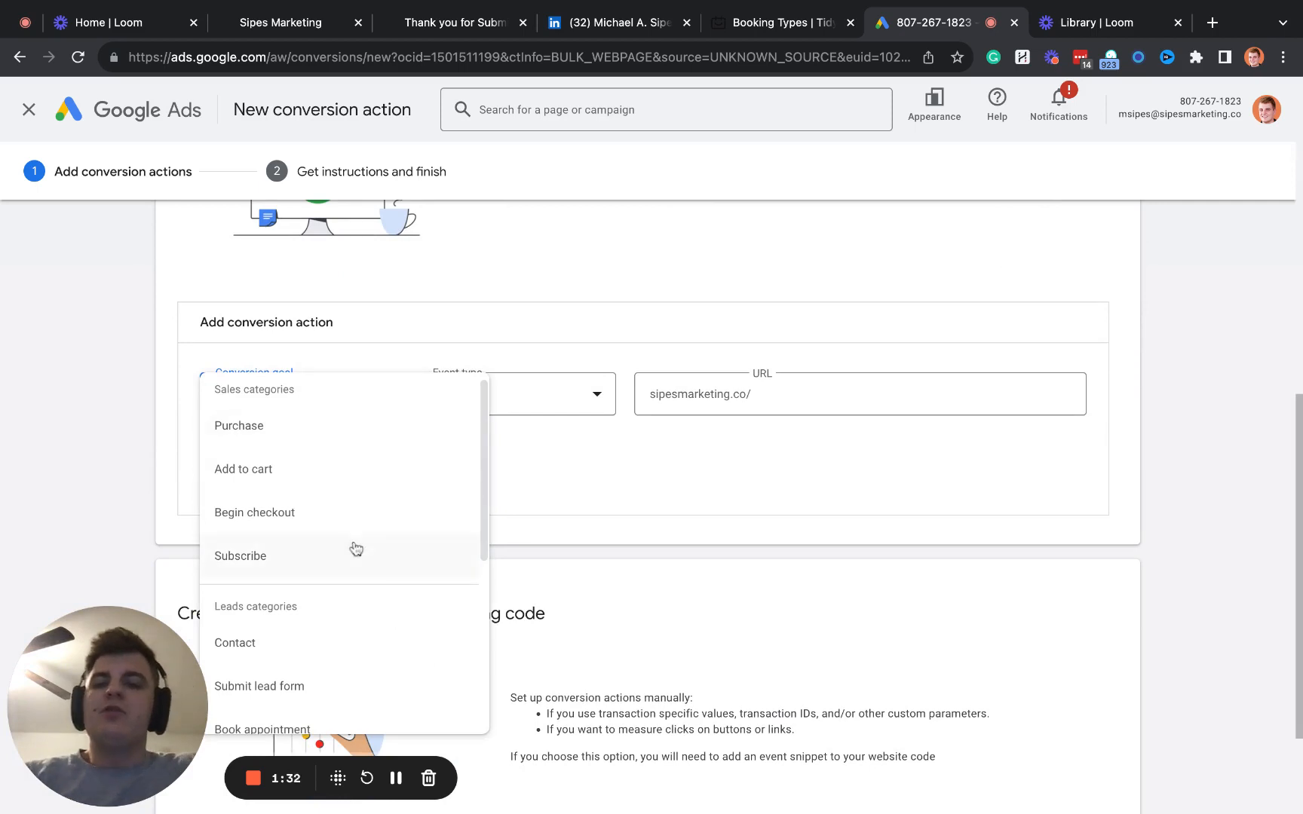
pyautogui.scroll(-1, 351, 549)
pyautogui.scroll(1, 340, 547)
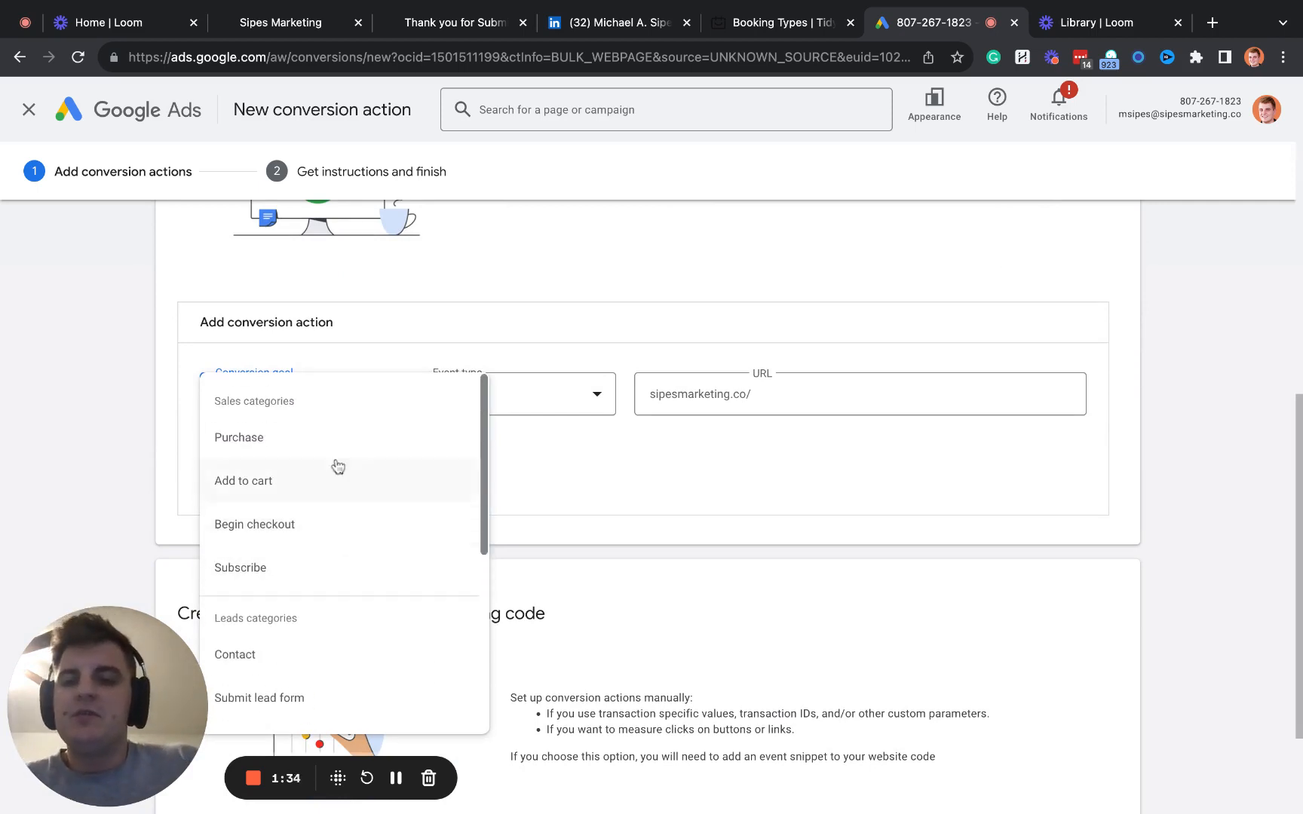
pyautogui.scroll(-4, 367, 590)
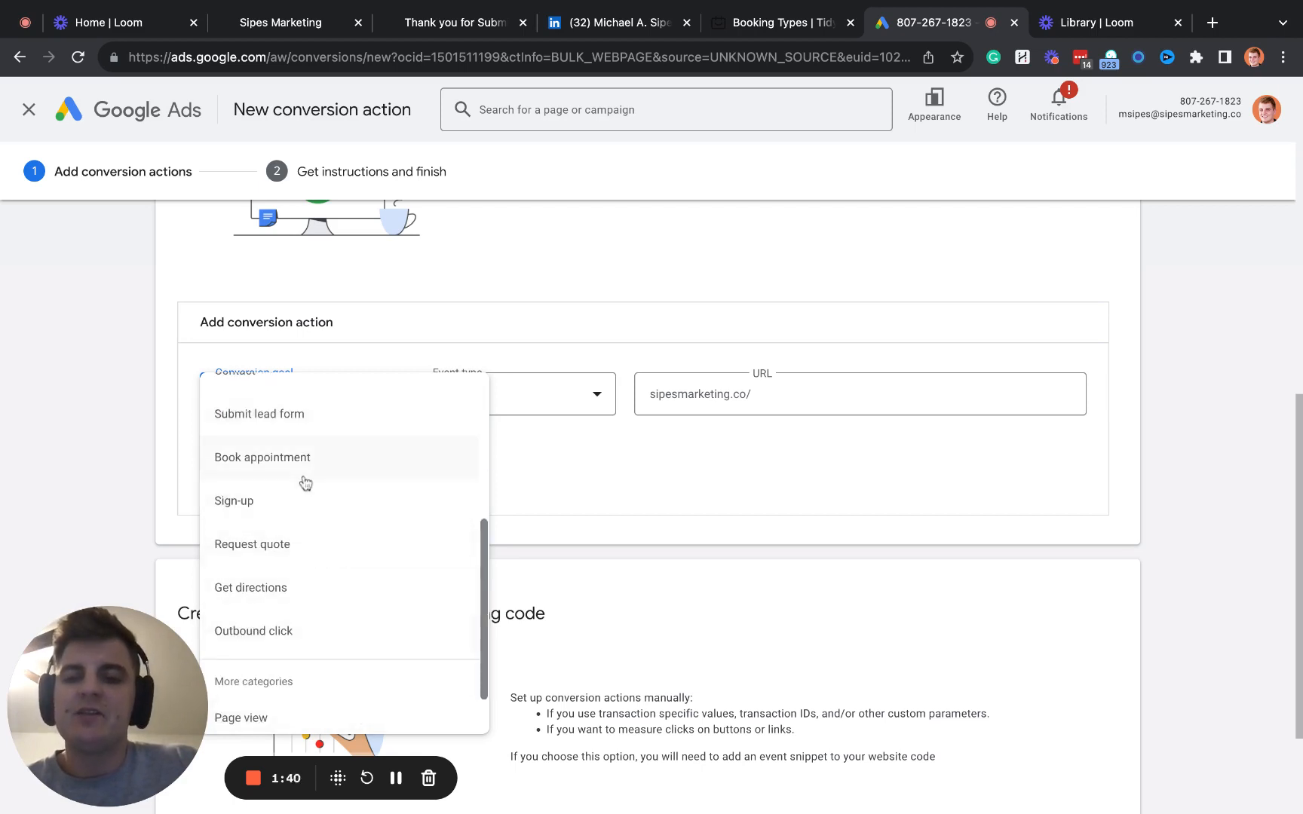
pyautogui.click(346, 426)
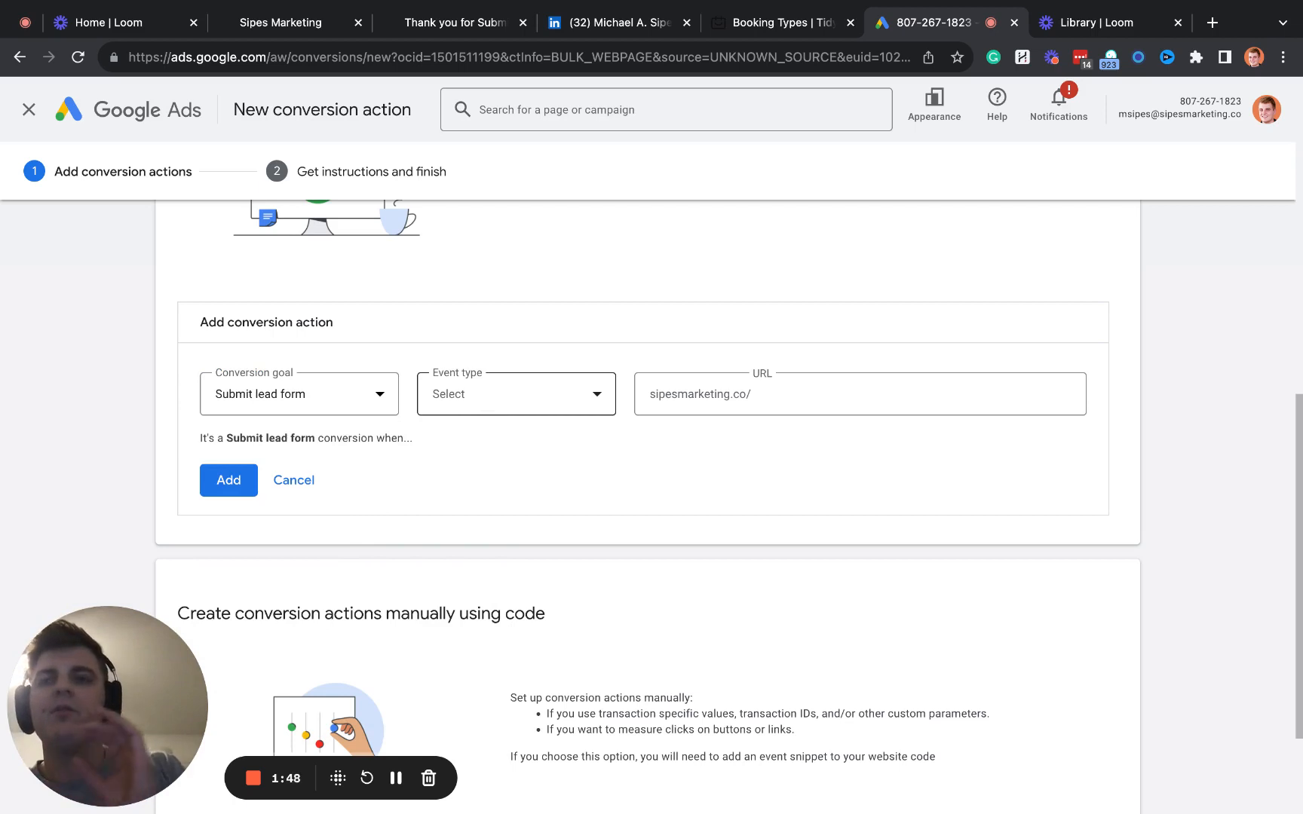
# - Set the conversion action's event type to Page load and its URL to sipesmarketing.co/thank-you
pyautogui.click(482, 393)
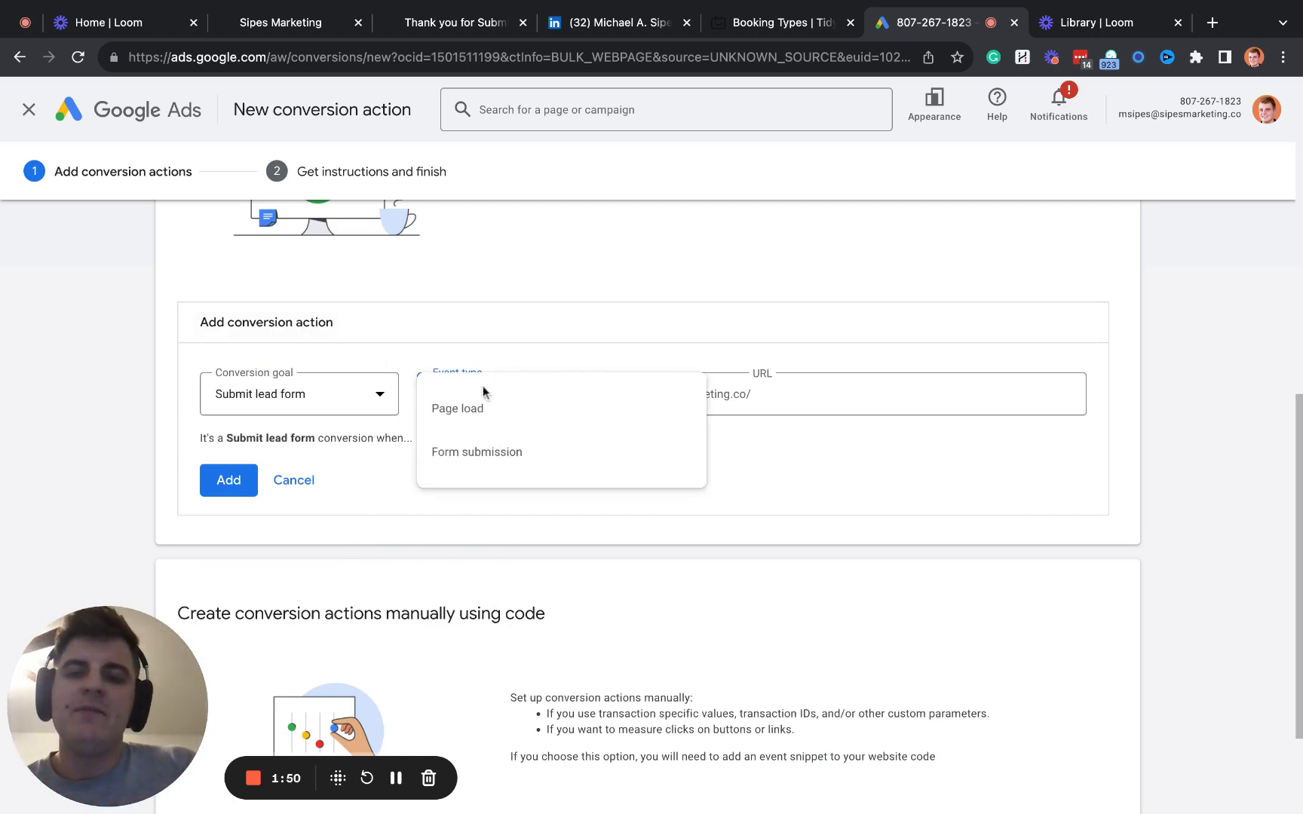
pyautogui.click(498, 451)
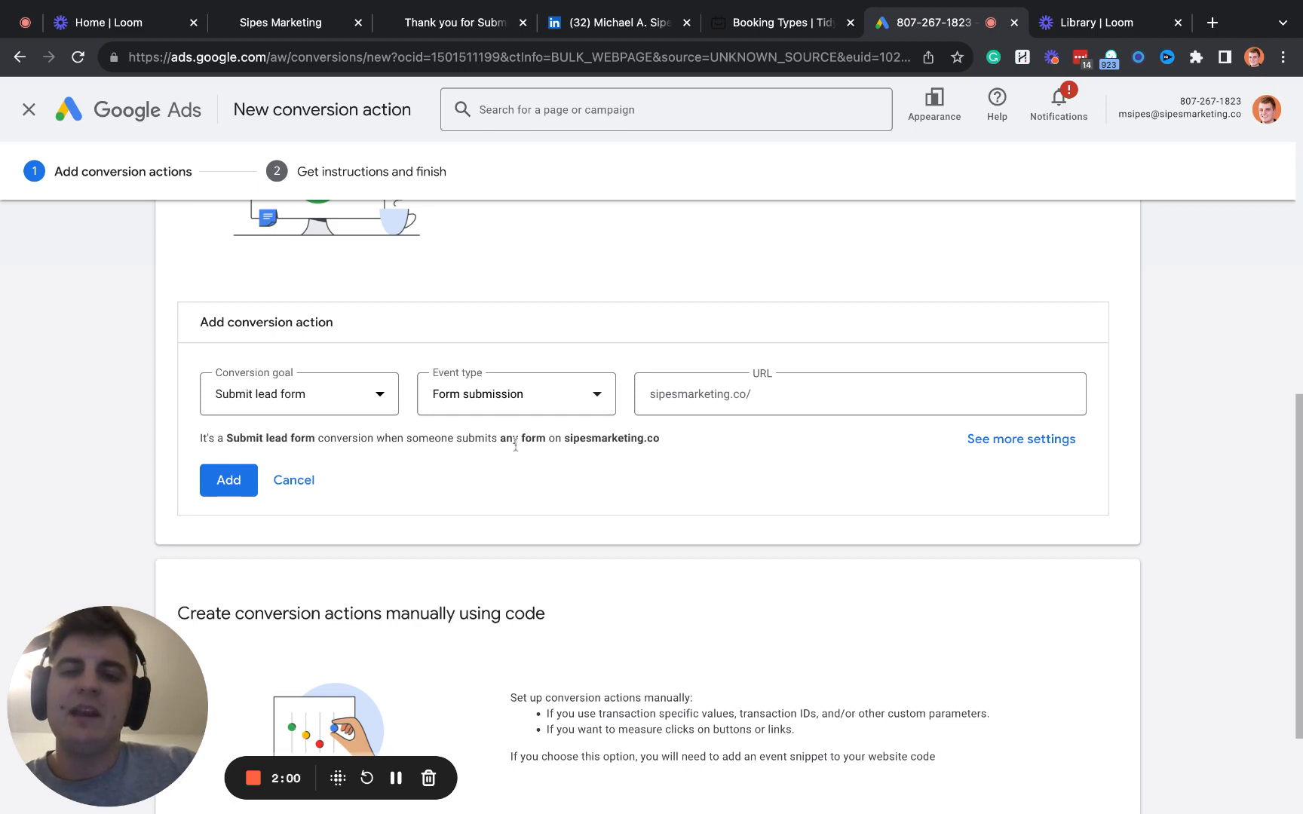
pyautogui.click(604, 404)
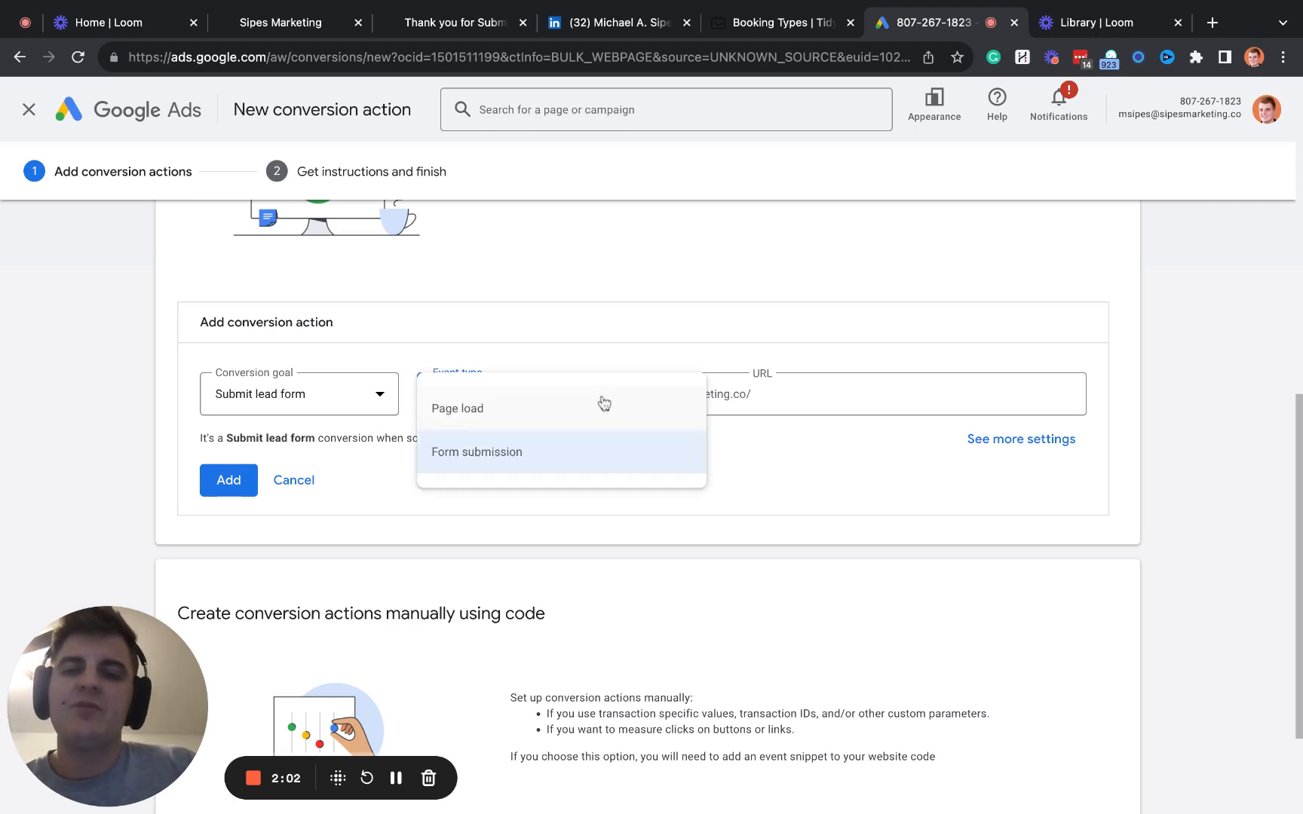
pyautogui.click(549, 422)
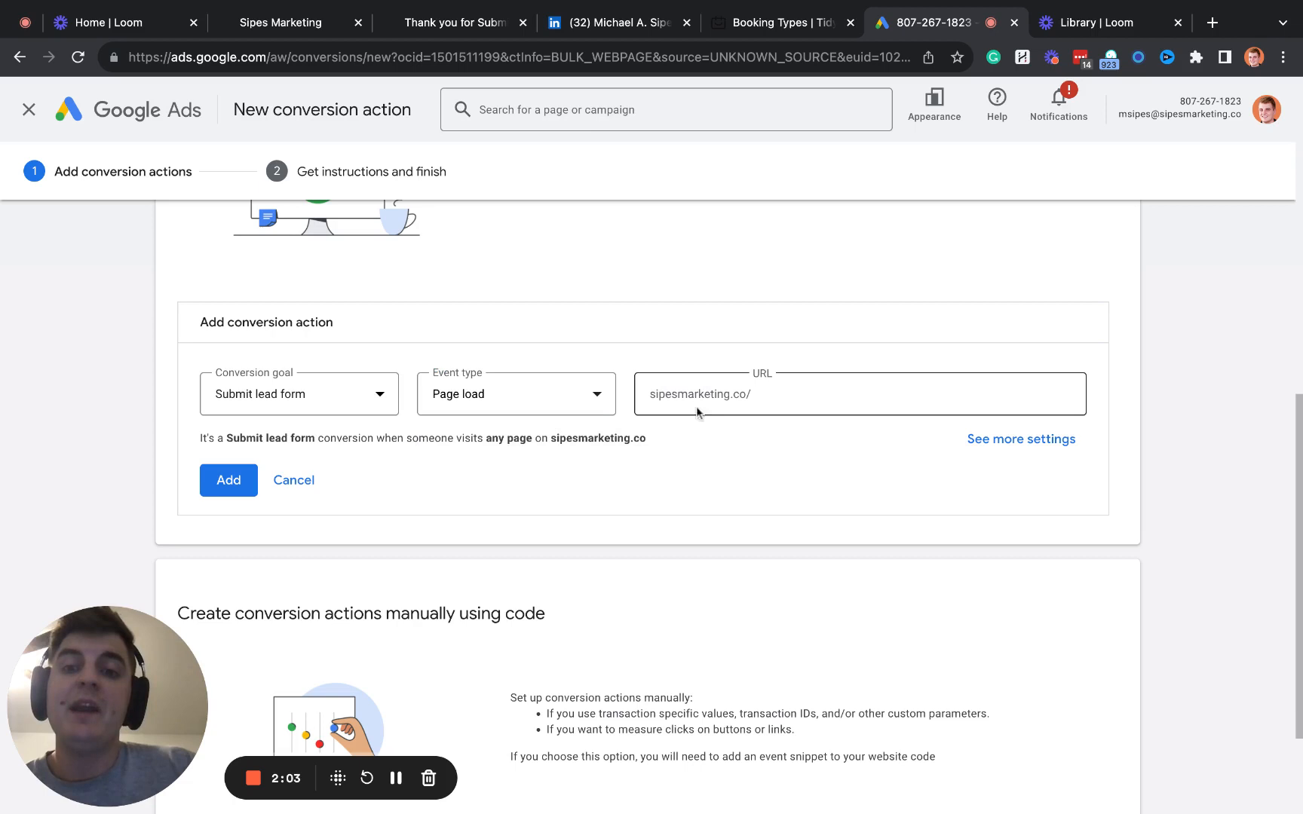
pyautogui.click(763, 396)
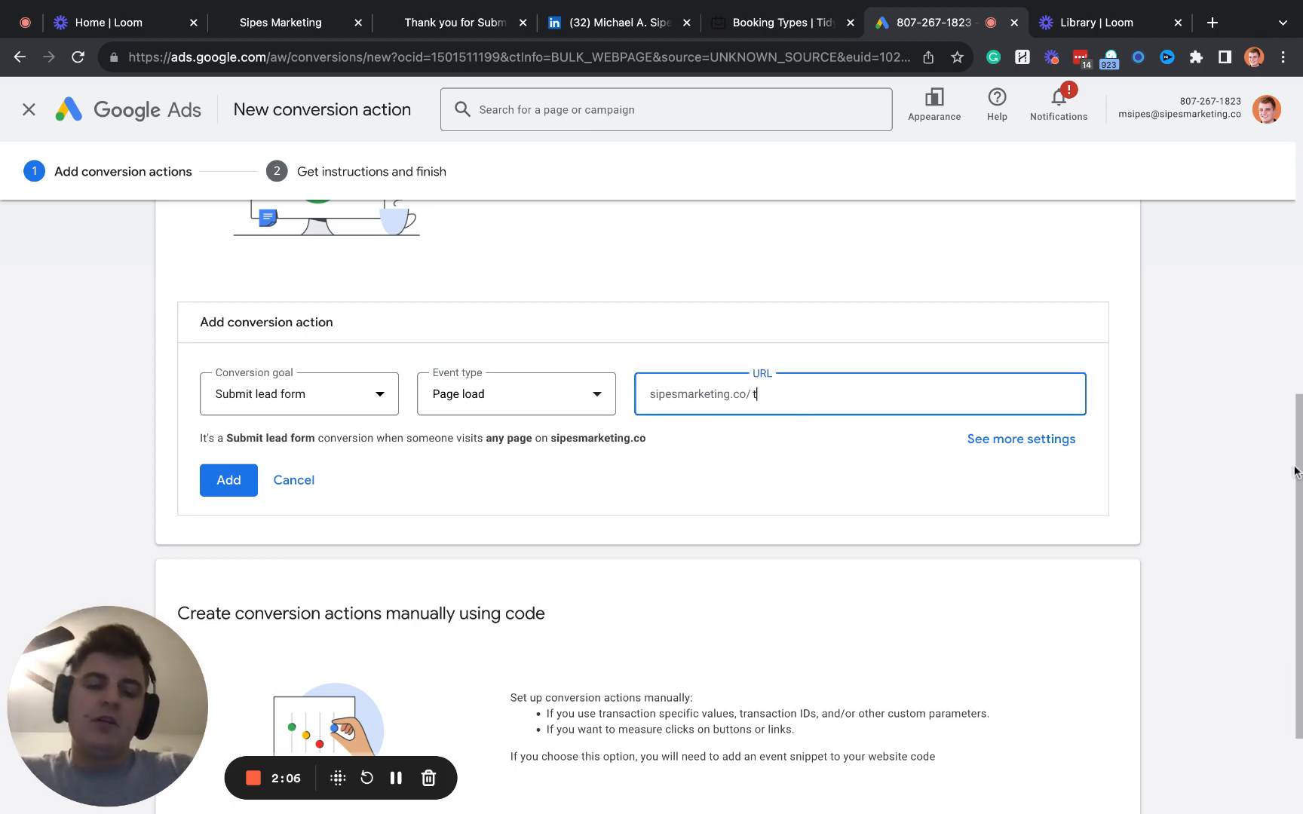
pyautogui.write('thank-you')
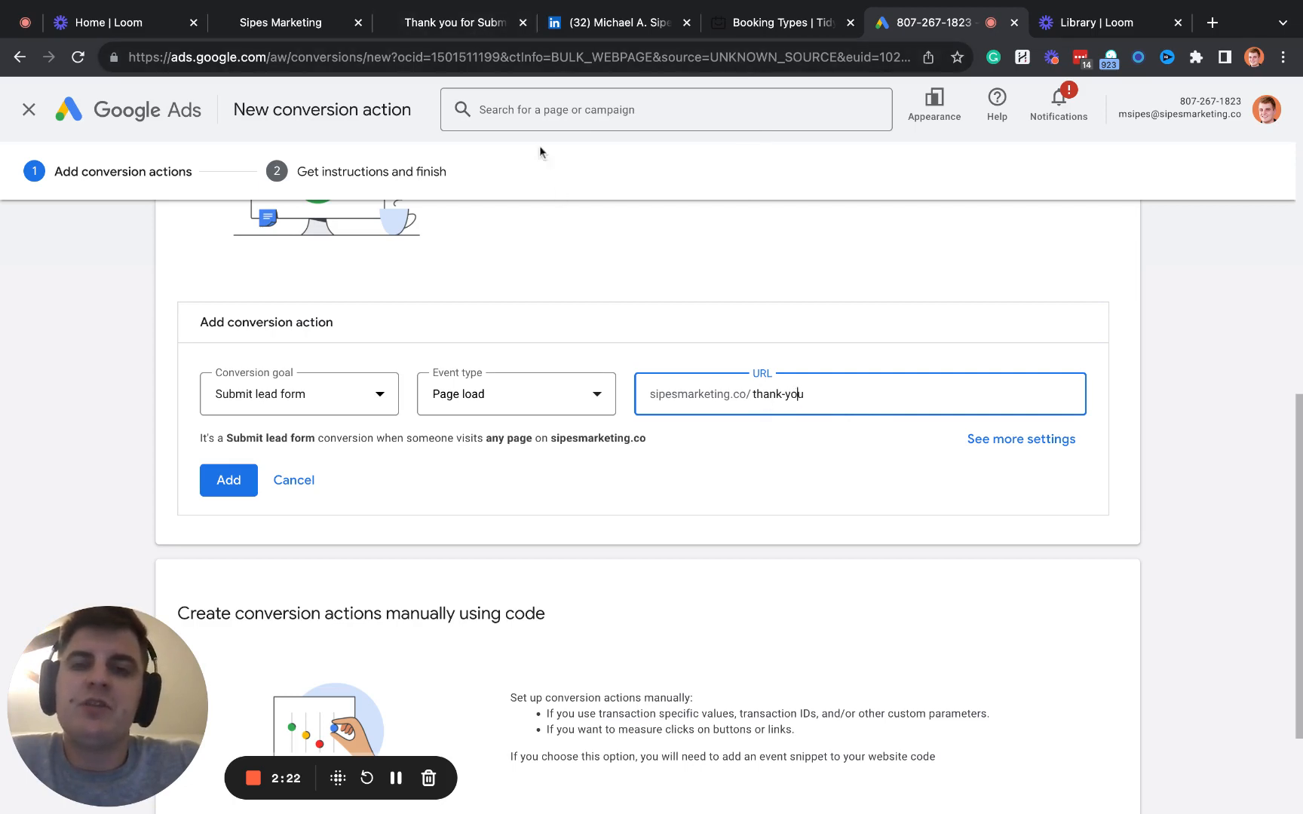
# - Check the thank-you path in the live thank-you page's address by selecting it
pyautogui.click(460, 23)
pyautogui.click(360, 58)
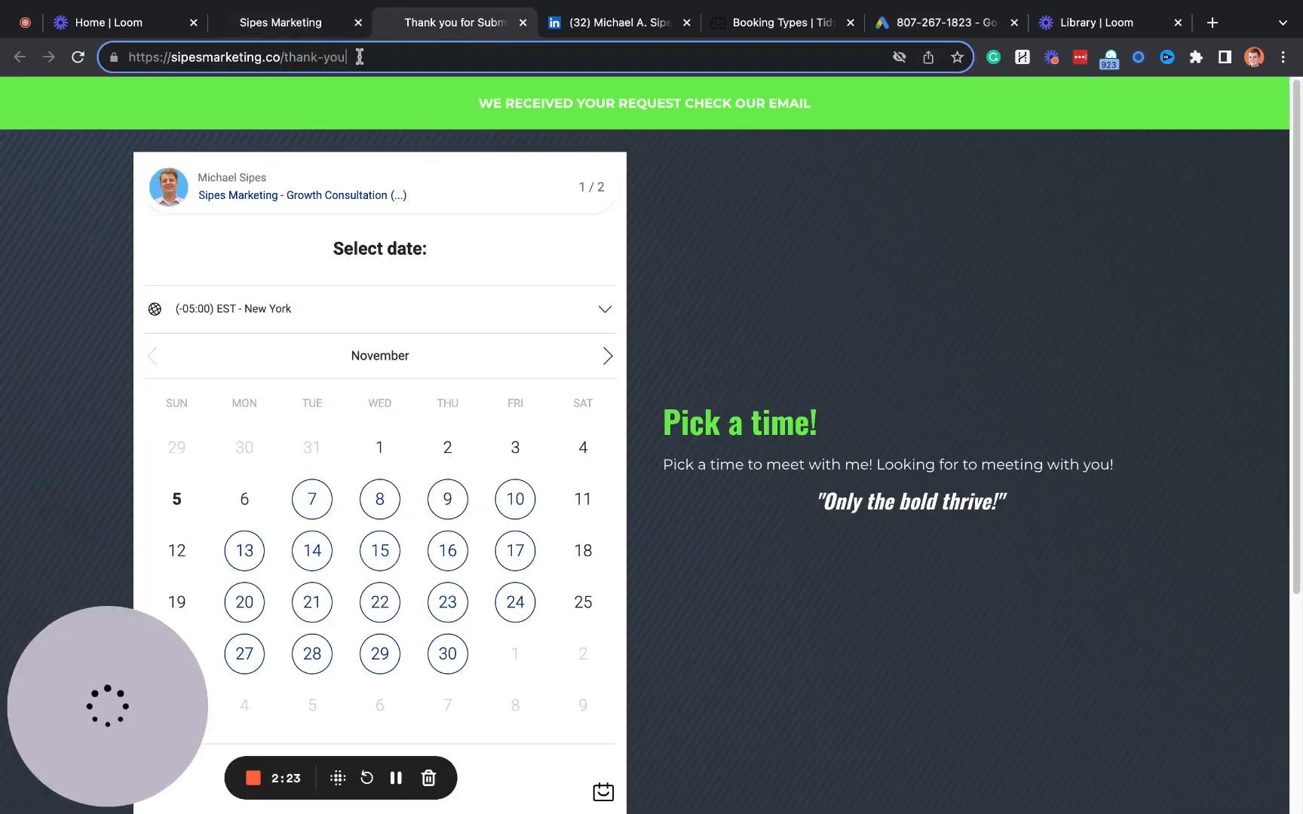
pyautogui.moveTo(360, 58); pyautogui.dragTo(290, 61)
pyautogui.press('super+c')
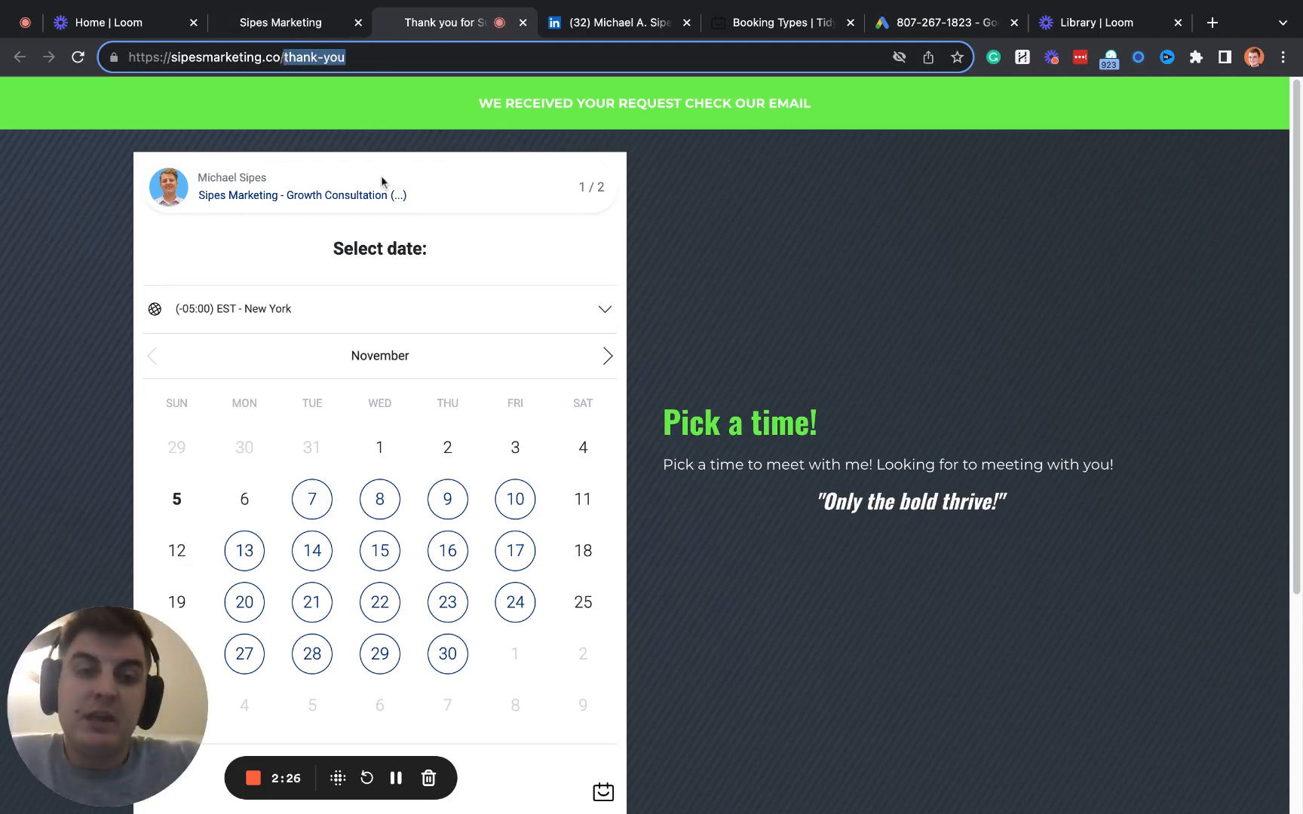
# - Return to Google Ads, fill the URL path with thank-you, and add the Submit lead form conversion action
pyautogui.click(957, 30)
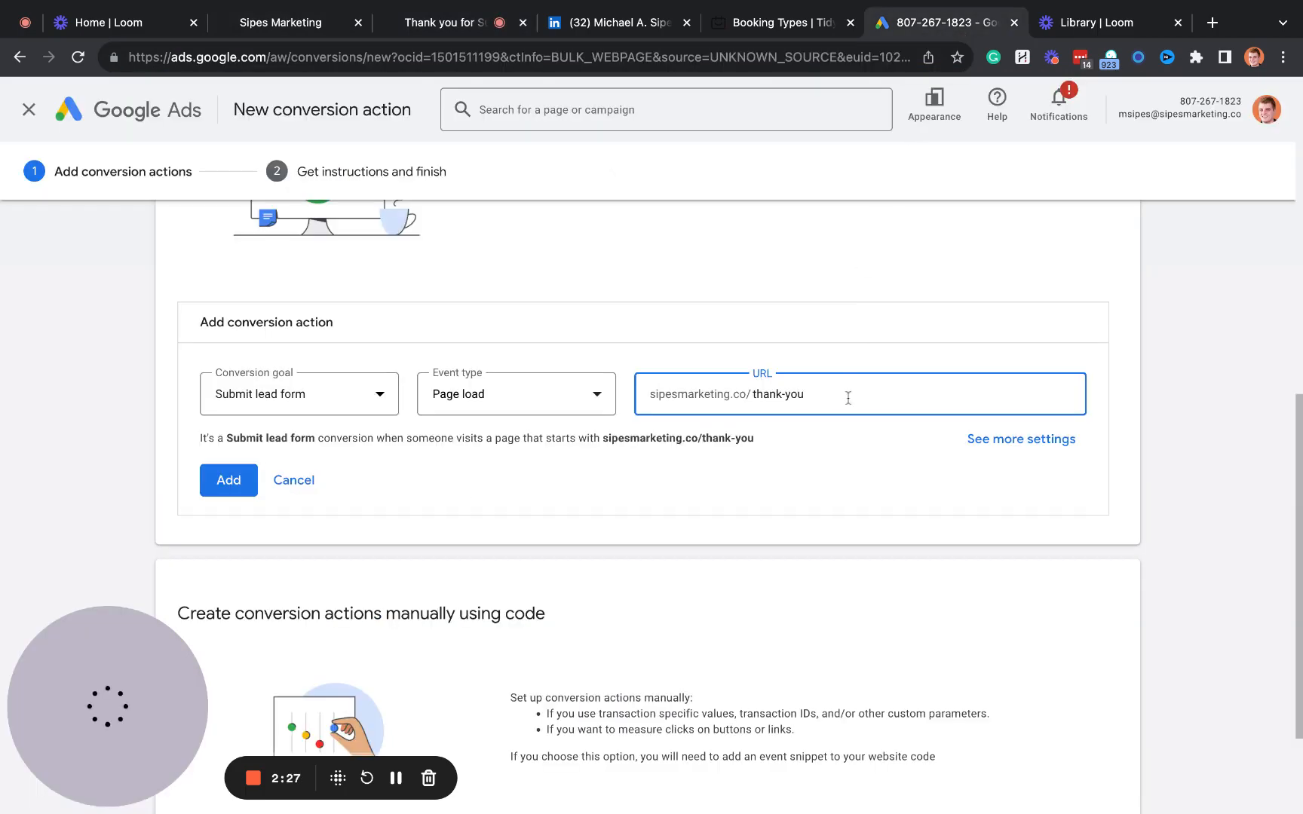
pyautogui.tripleClick(847, 396)
pyautogui.press('super+v')
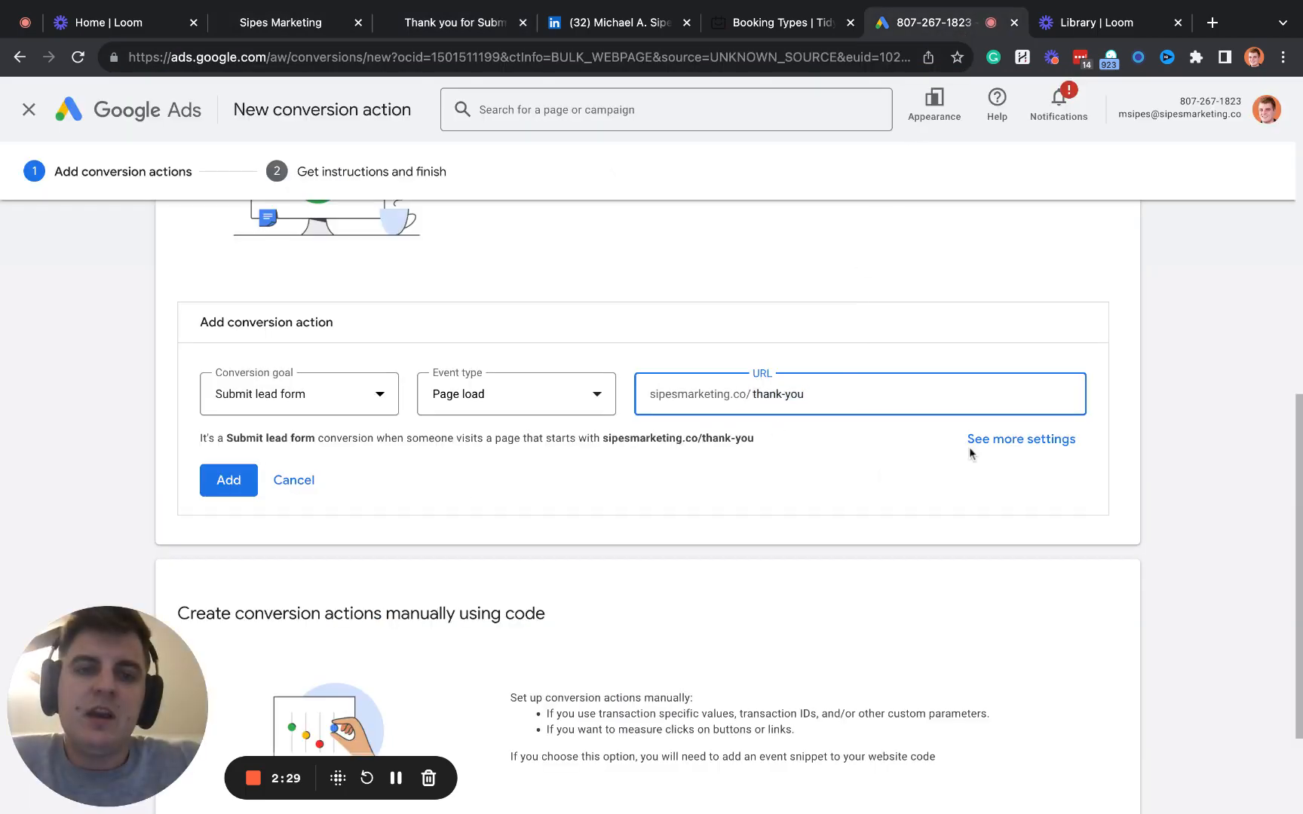
pyautogui.scroll(-3, 819, 513)
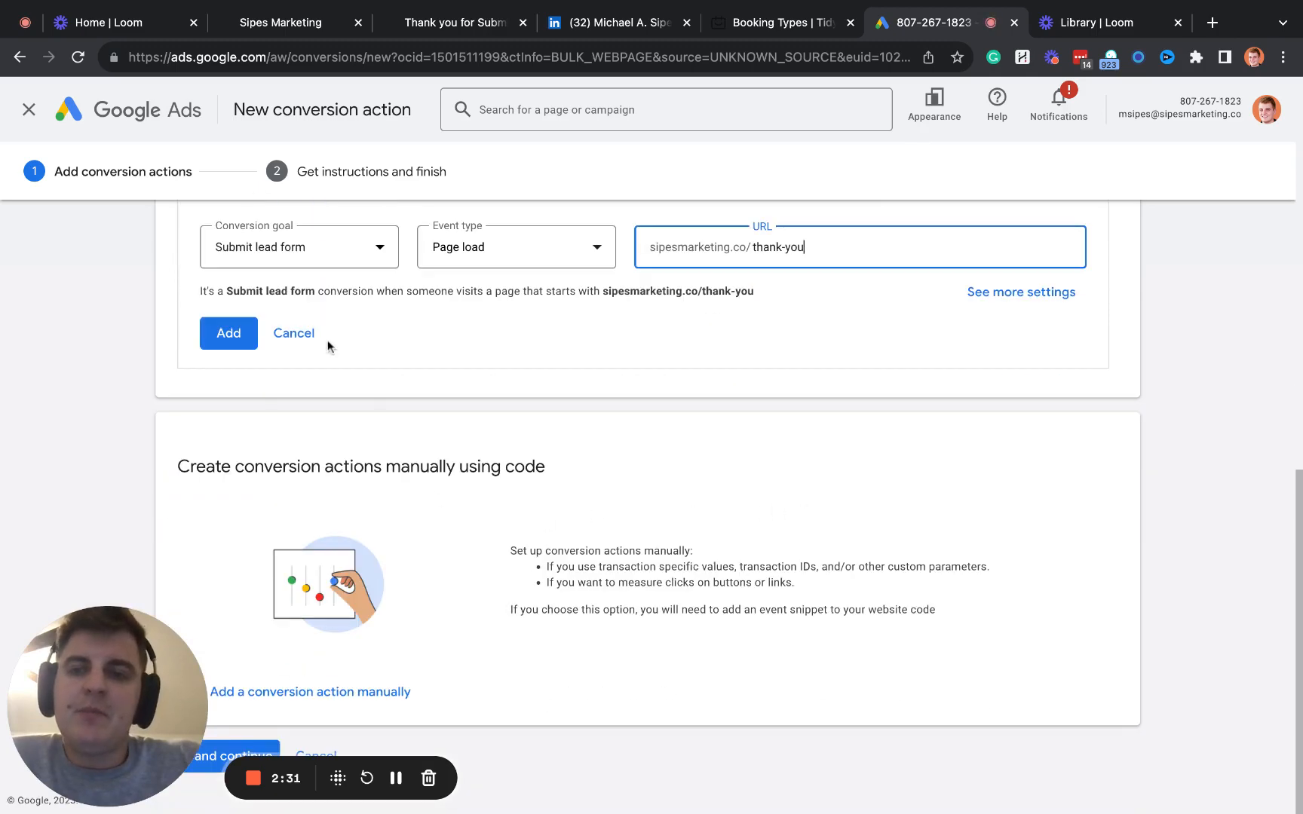
pyautogui.click(240, 335)
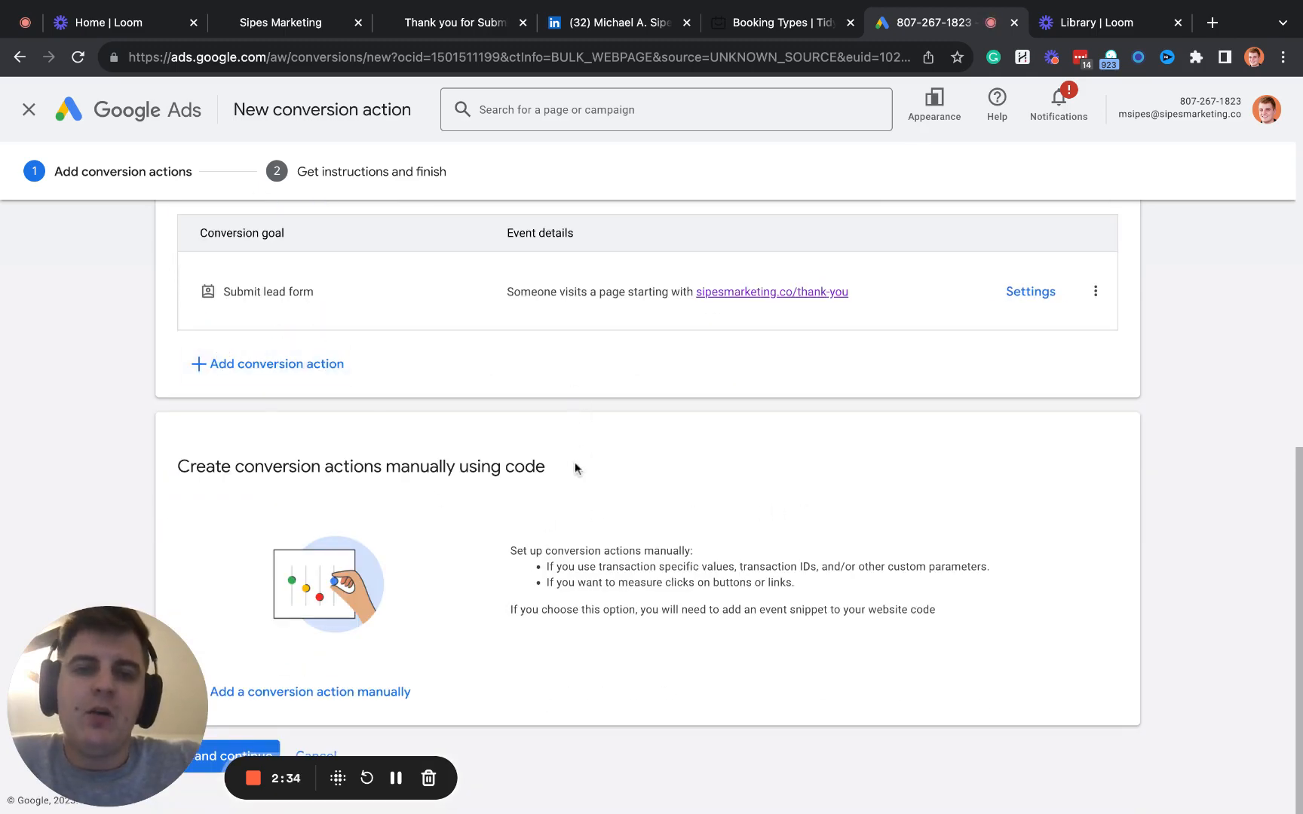
# - Review the added Submit lead form action and the section for creating conversion actions manually using code
pyautogui.scroll(7, 855, 486)
pyautogui.scroll(-5, 776, 515)
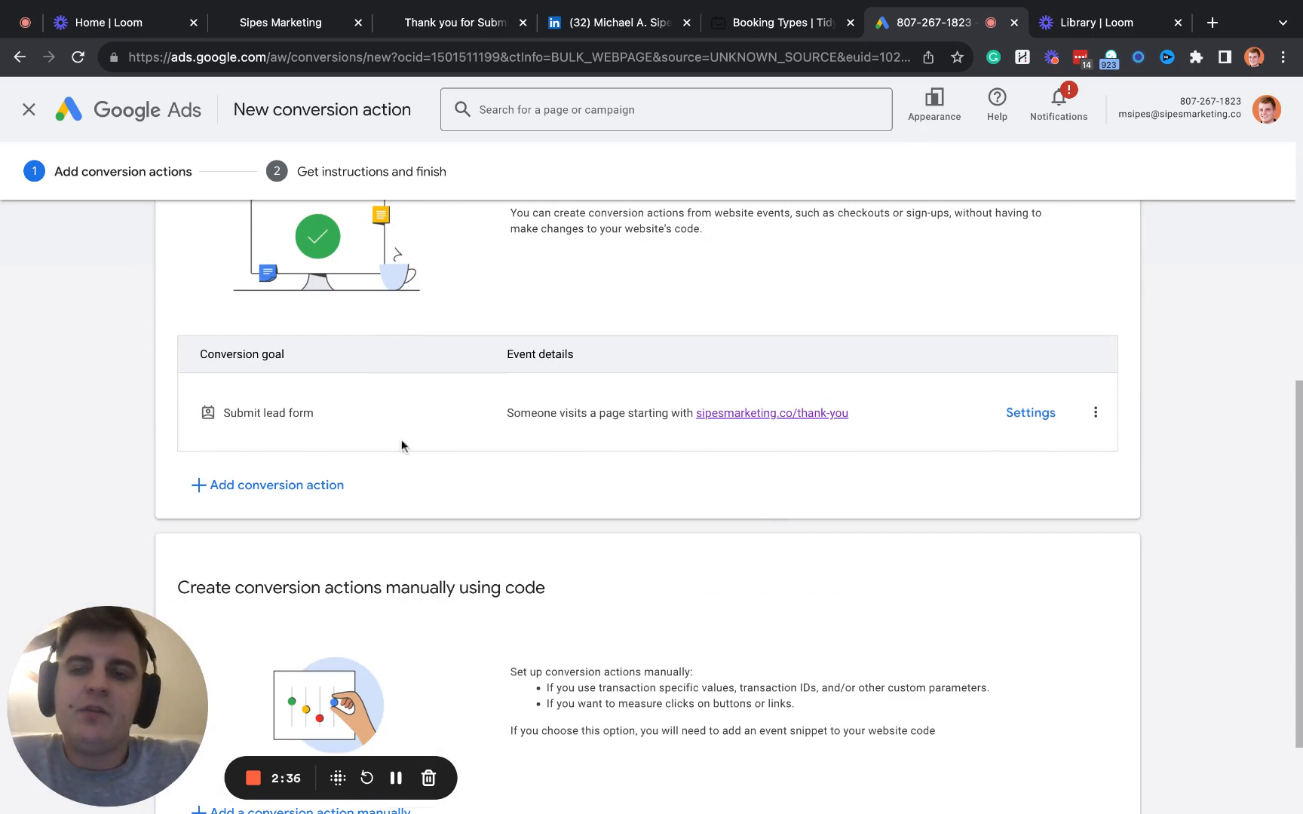
pyautogui.tripleClick(358, 427)
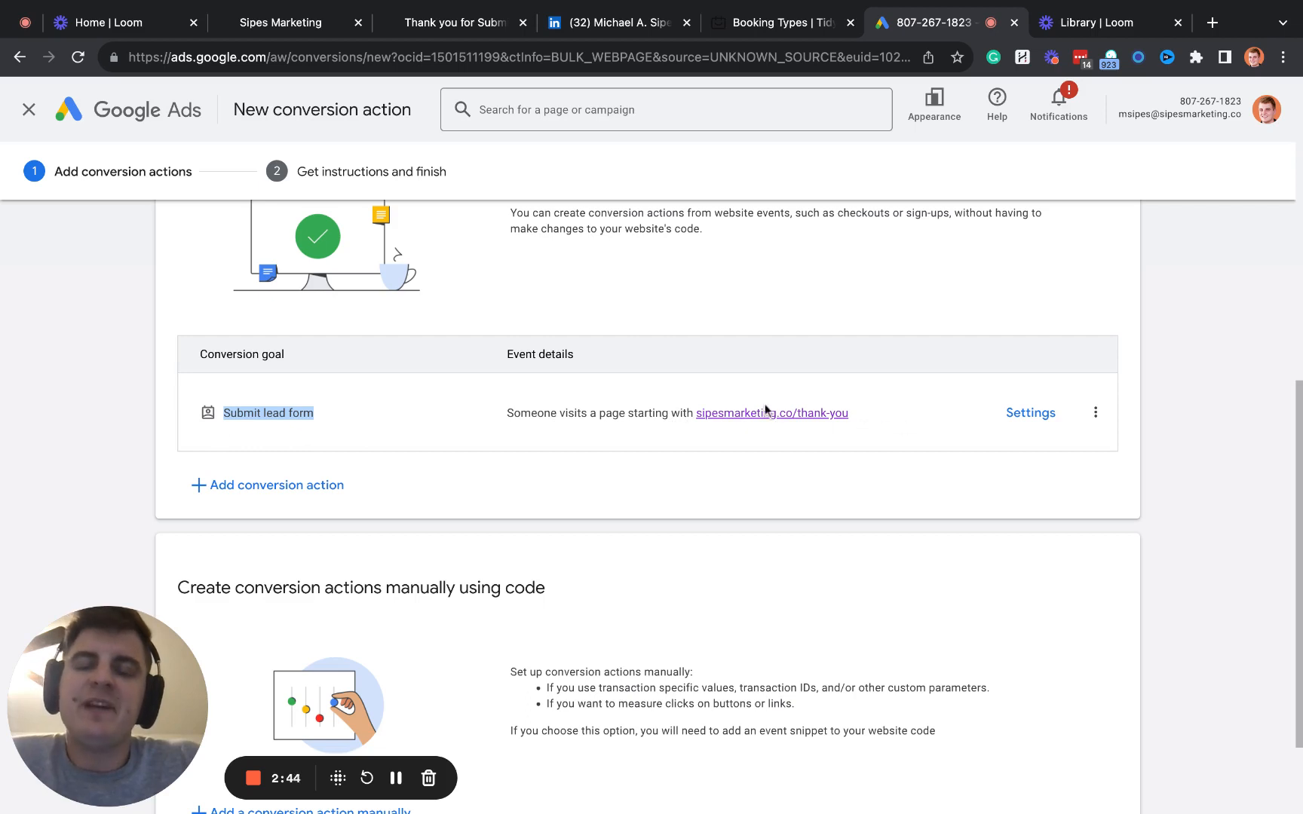
pyautogui.click(331, 420)
pyautogui.moveTo(331, 420); pyautogui.dragTo(230, 414)
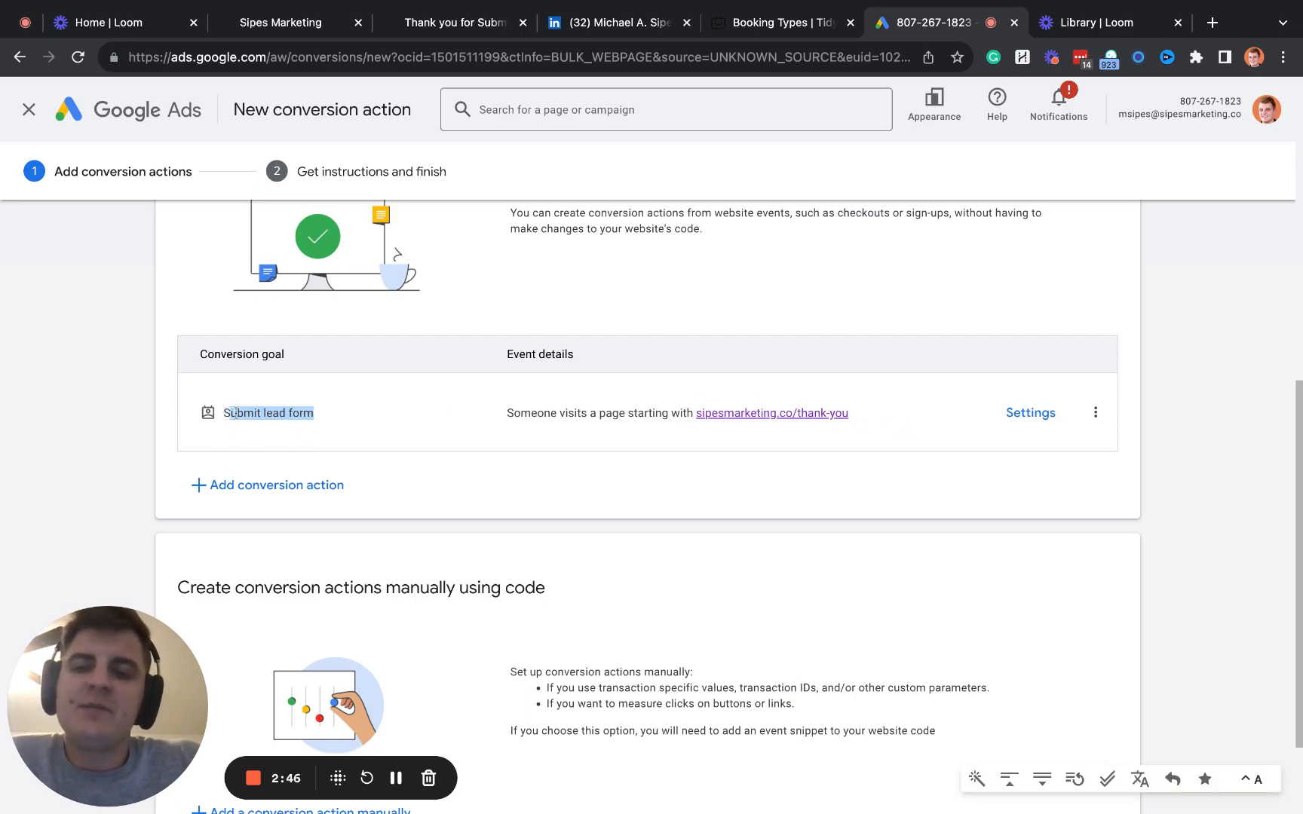
pyautogui.scroll(-2, 419, 516)
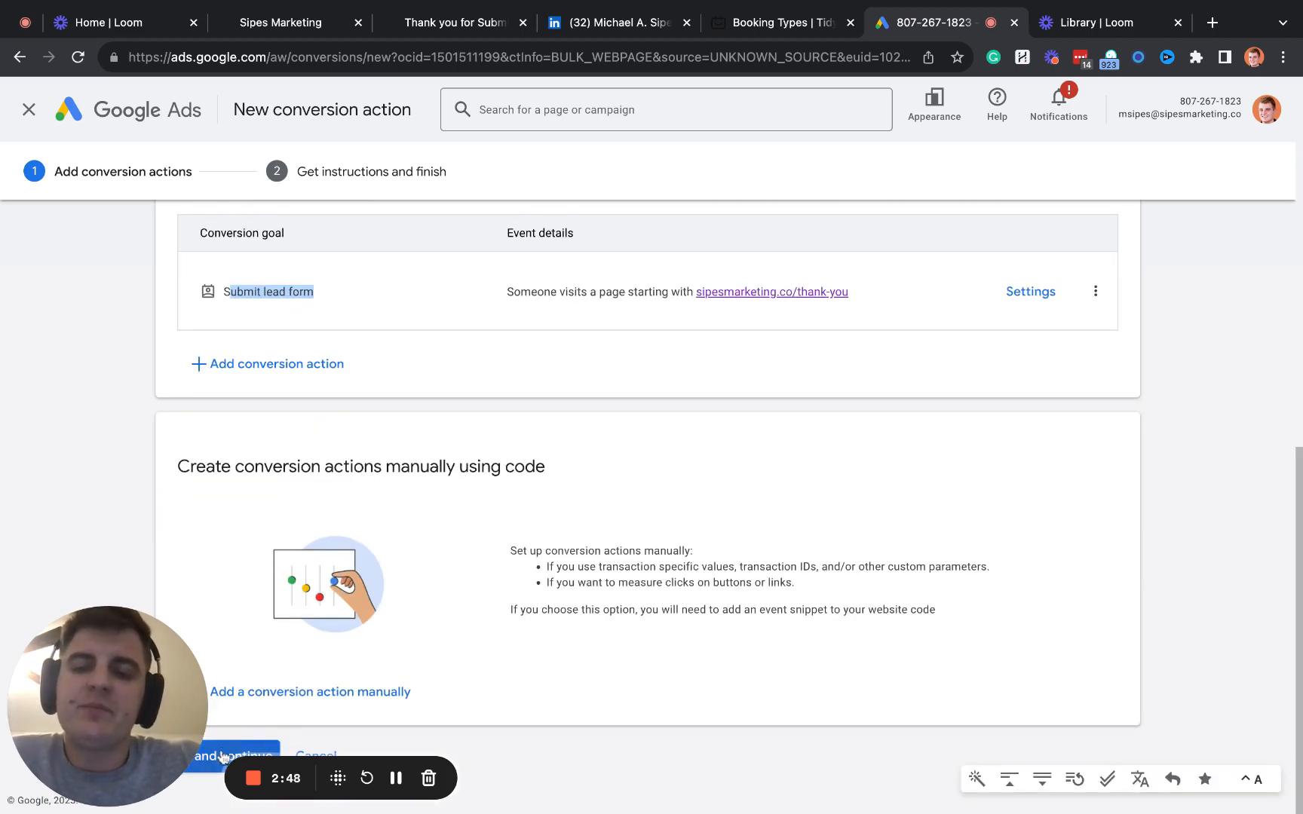
pyautogui.click(166, 703)
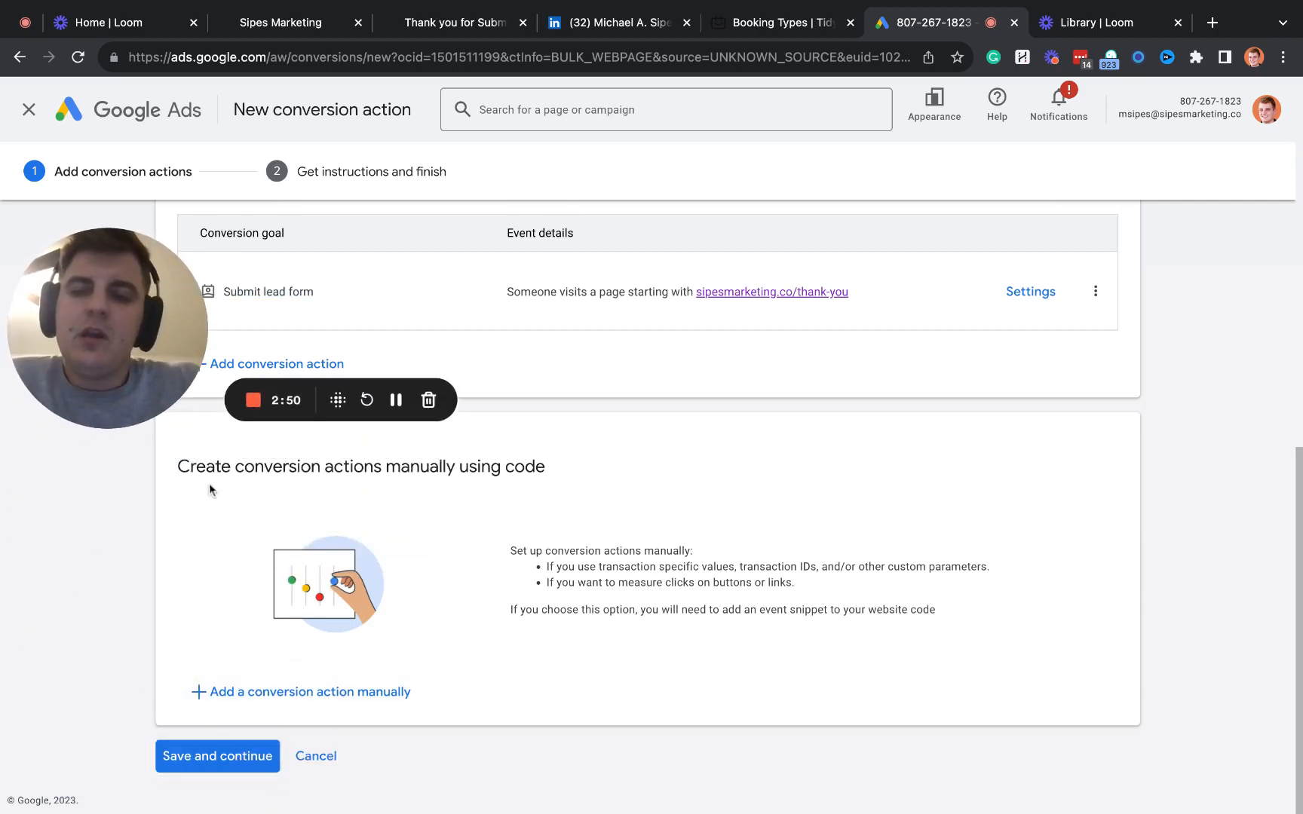
pyautogui.moveTo(261, 468); pyautogui.dragTo(544, 468)
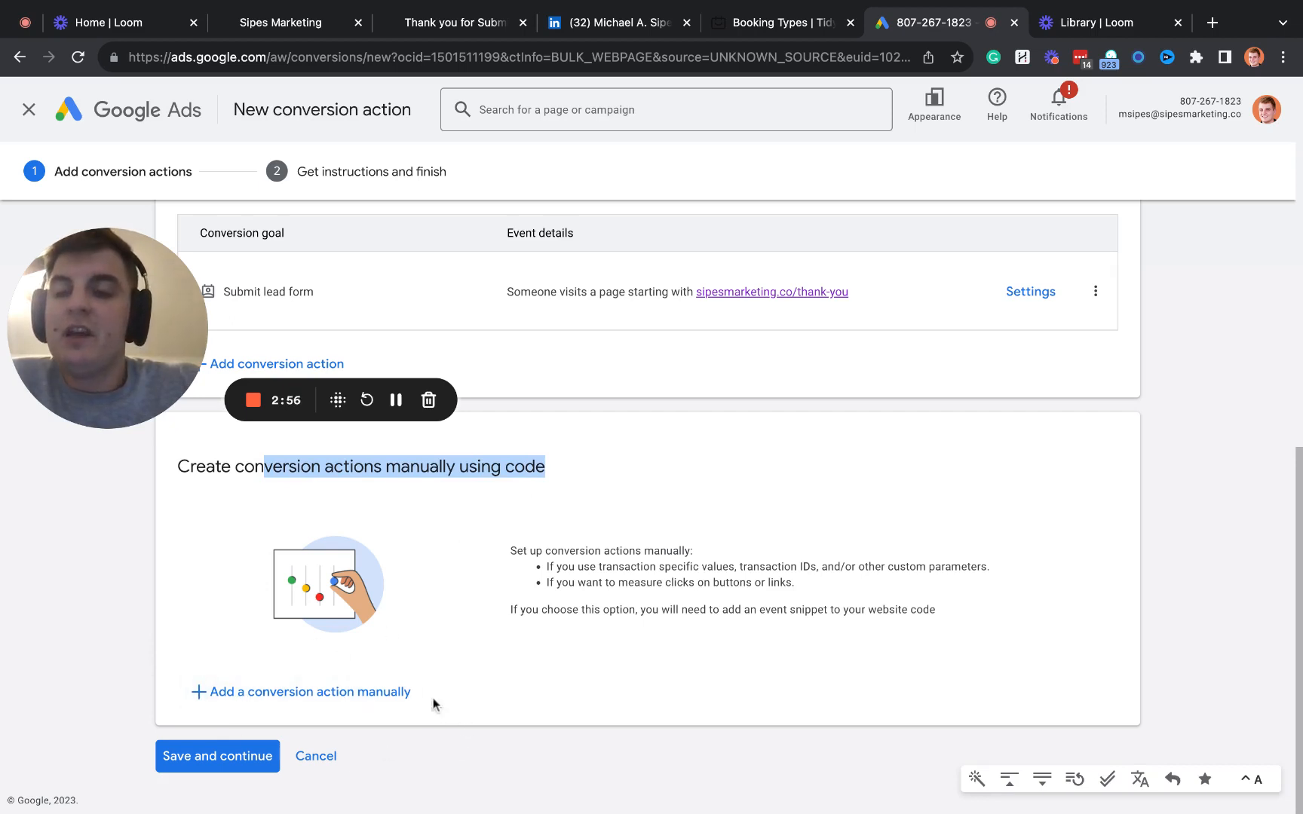
pyautogui.click(131, 351)
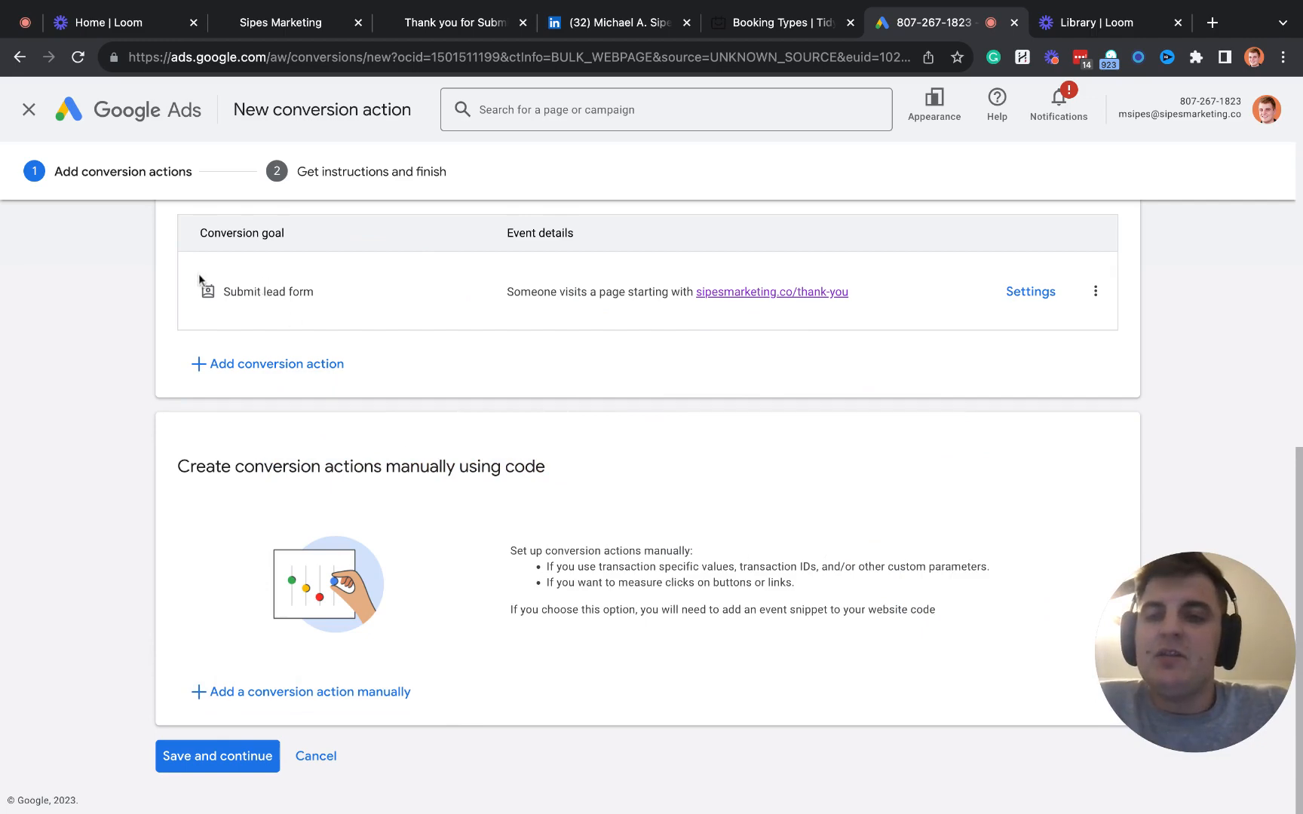
pyautogui.moveTo(198, 282); pyautogui.dragTo(285, 380)
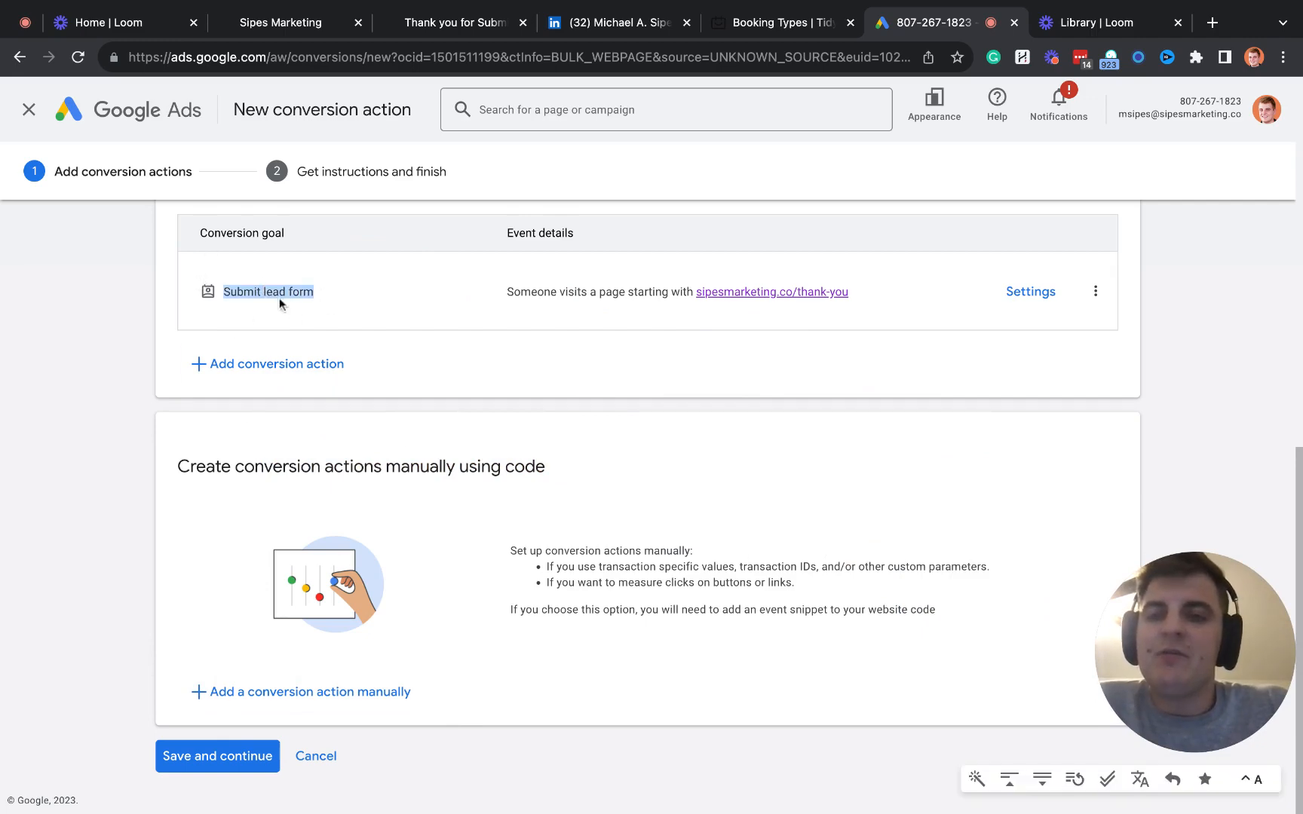
pyautogui.scroll(3, 279, 301)
pyautogui.scroll(-3, 320, 436)
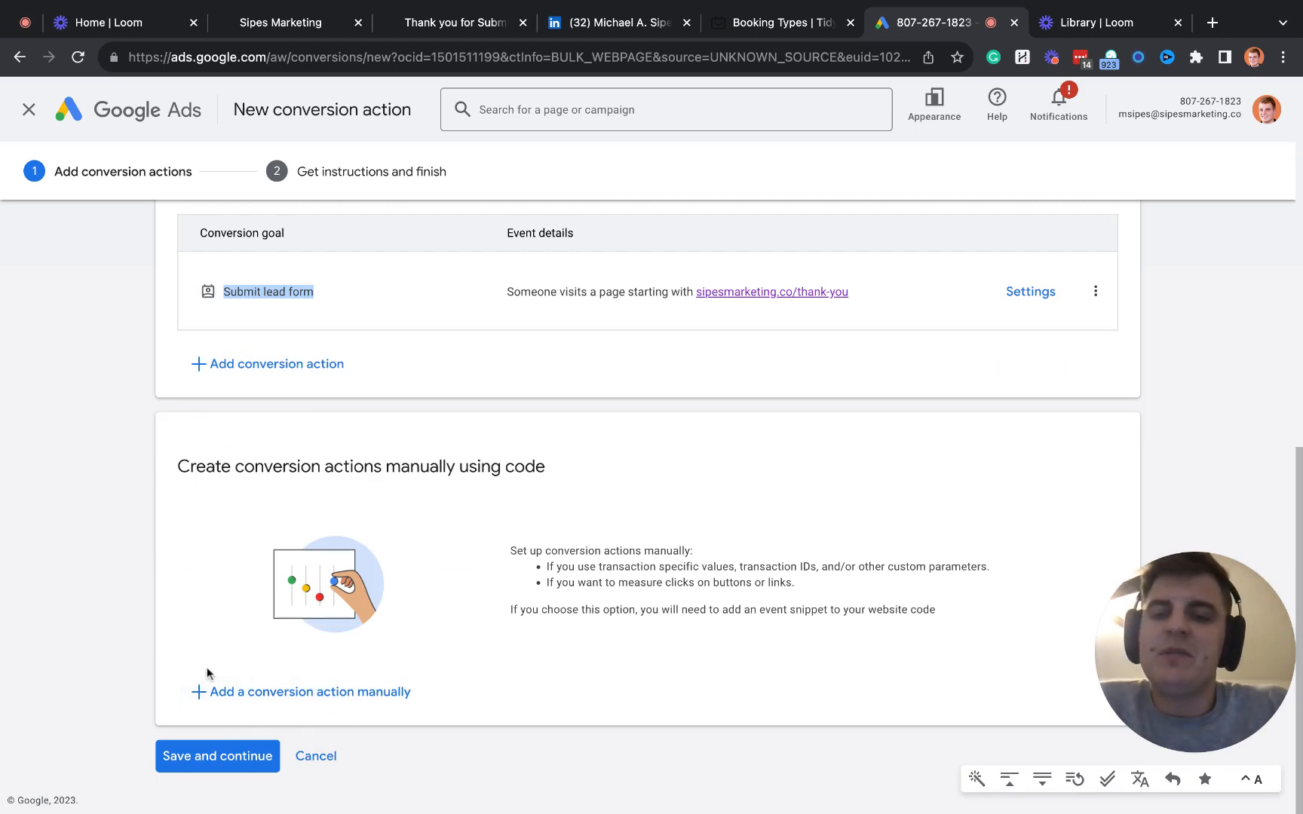
# - Save the conversion action, continue to the instructions stage, and start the Google tag setup
pyautogui.click(170, 684)
pyautogui.click(181, 761)
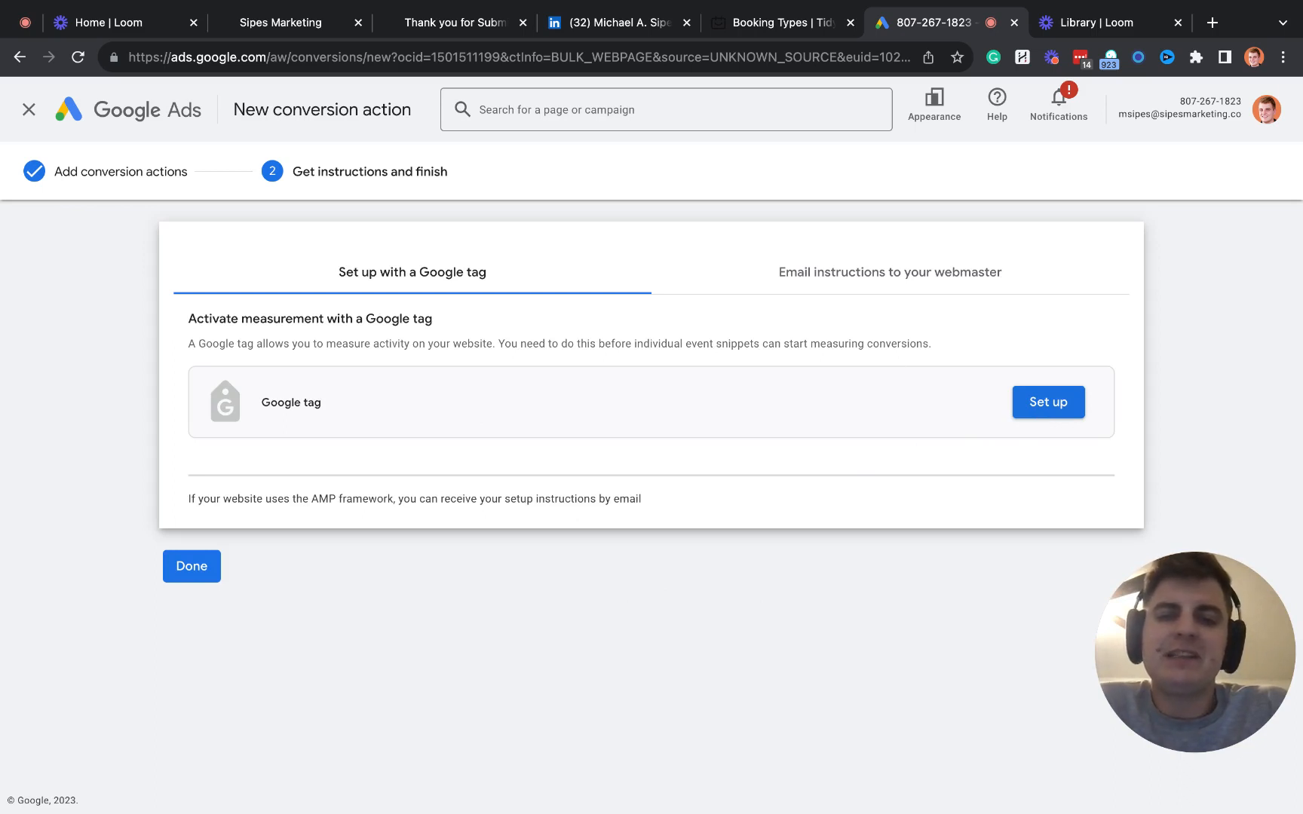
pyautogui.click(1048, 401)
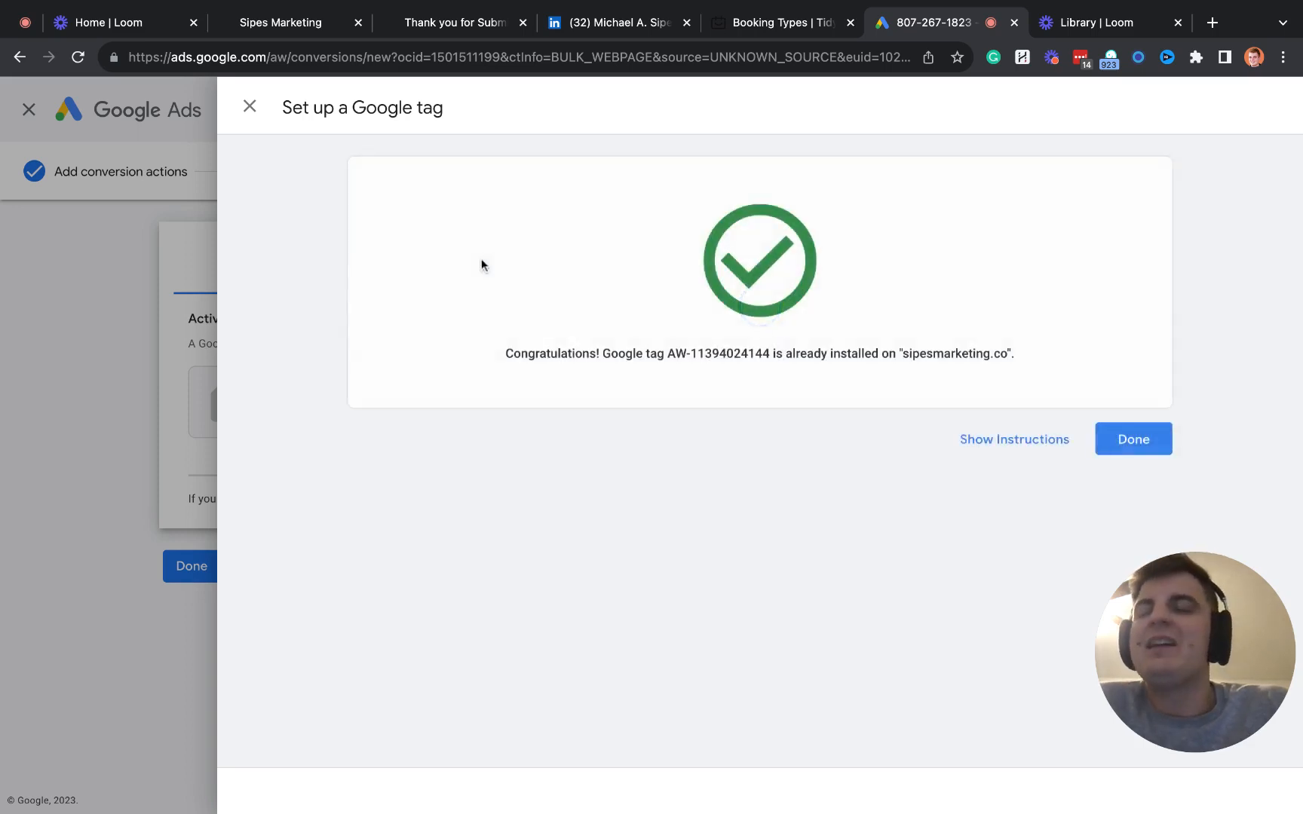
pyautogui.moveTo(668, 354); pyautogui.dragTo(954, 354)
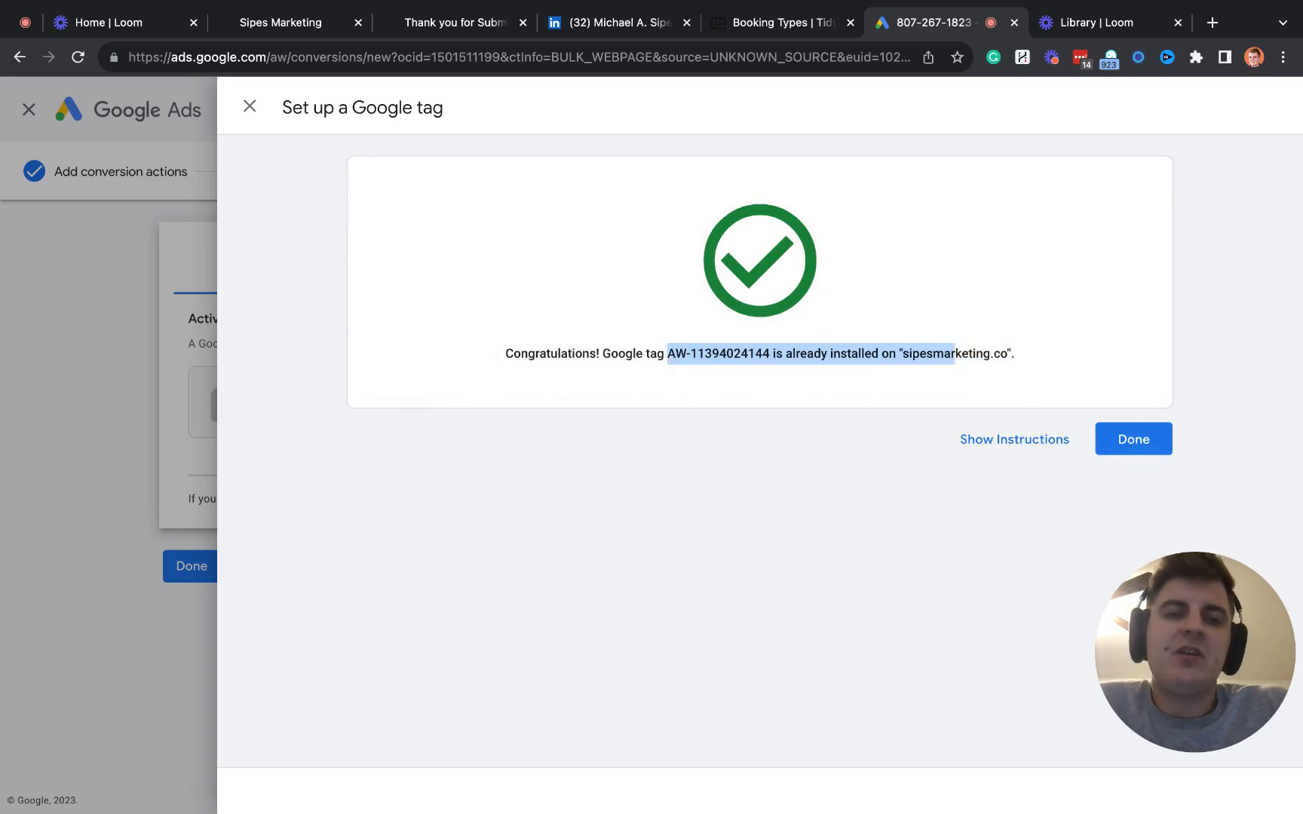
# - Copy the Google tag snippet from its manual install instructions into the HighLevel funnel's head tracking code and save the funnel
pyautogui.click(1014, 439)
pyautogui.moveTo(476, 511); pyautogui.dragTo(405, 327)
pyautogui.press('super+c')
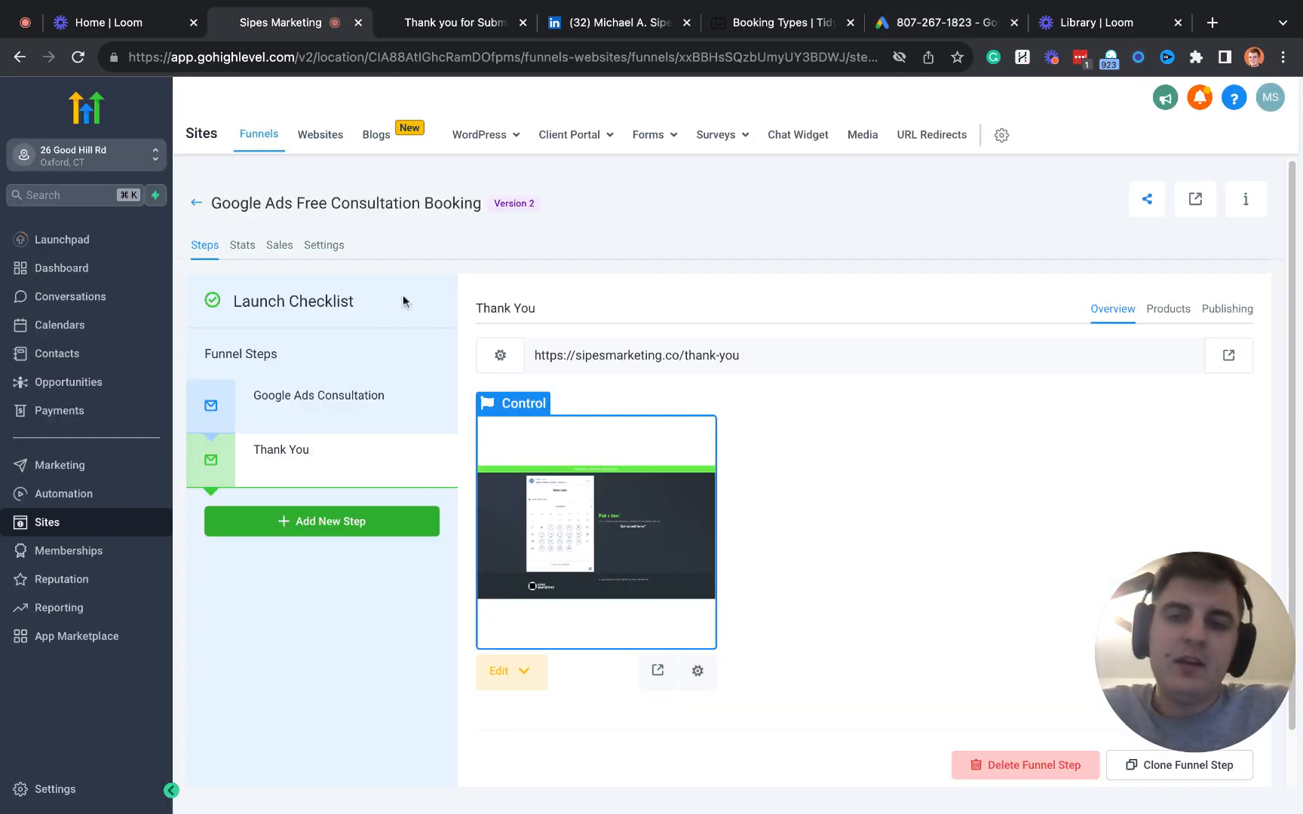
pyautogui.click(382, 556)
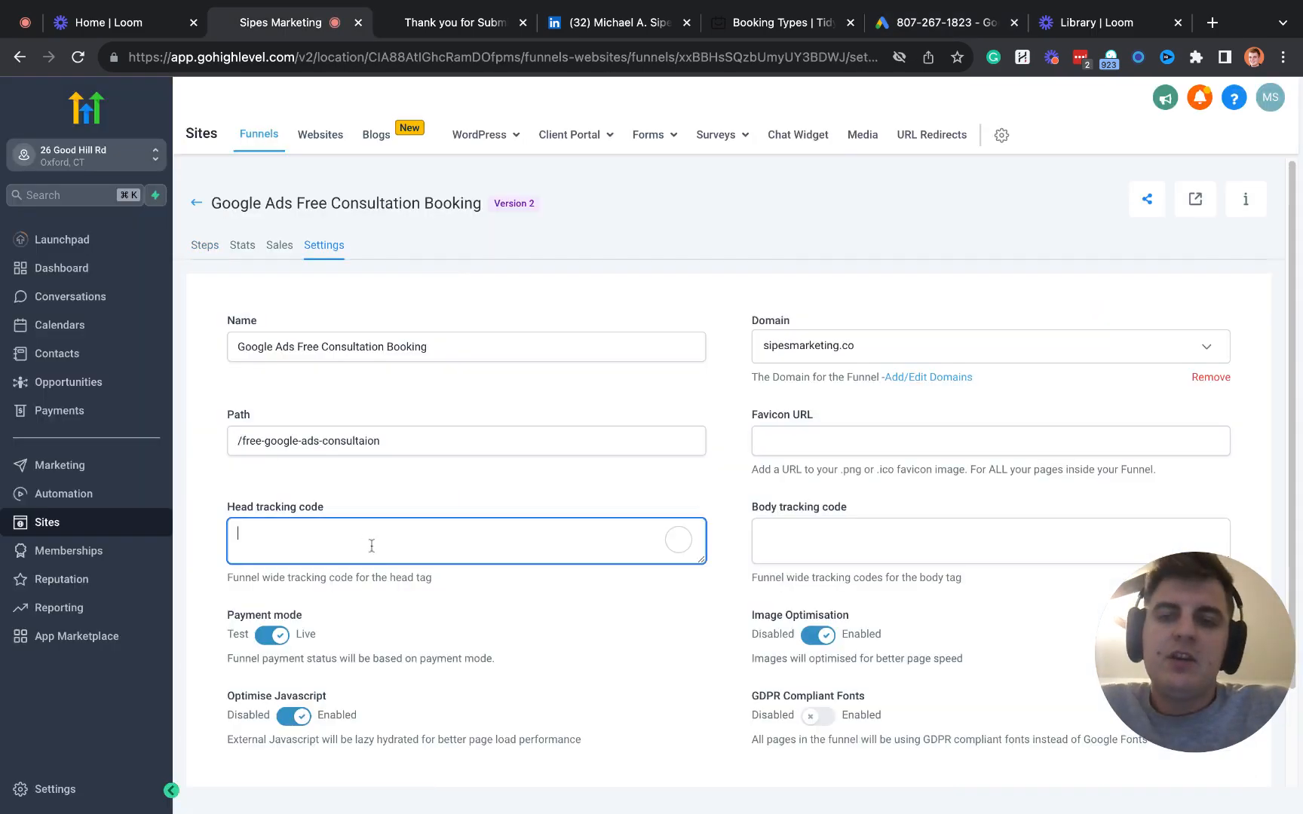
pyautogui.press('super+v')
pyautogui.scroll(-3, 445, 637)
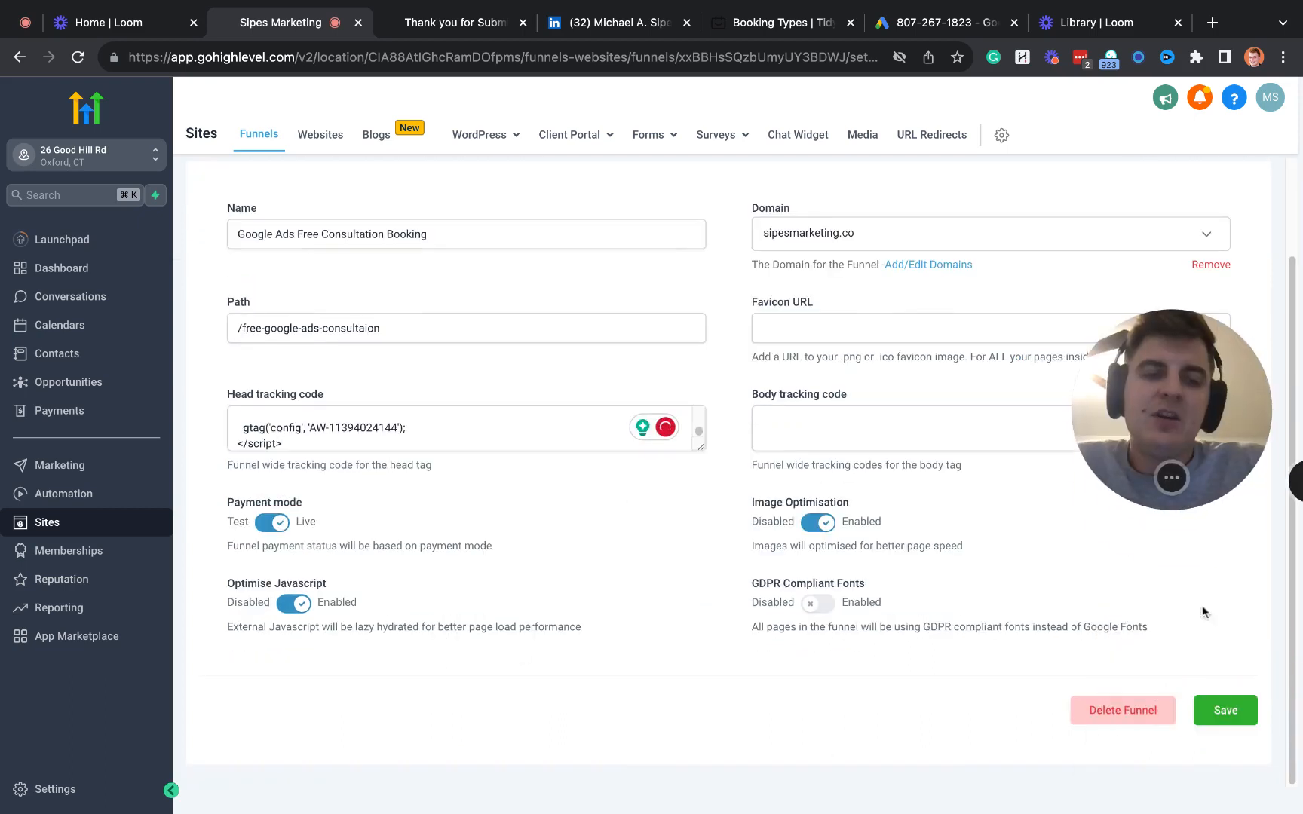
pyautogui.click(1225, 718)
# - Enlarge the head tracking code field to check the whole Google tag snippet
pyautogui.click(433, 443)
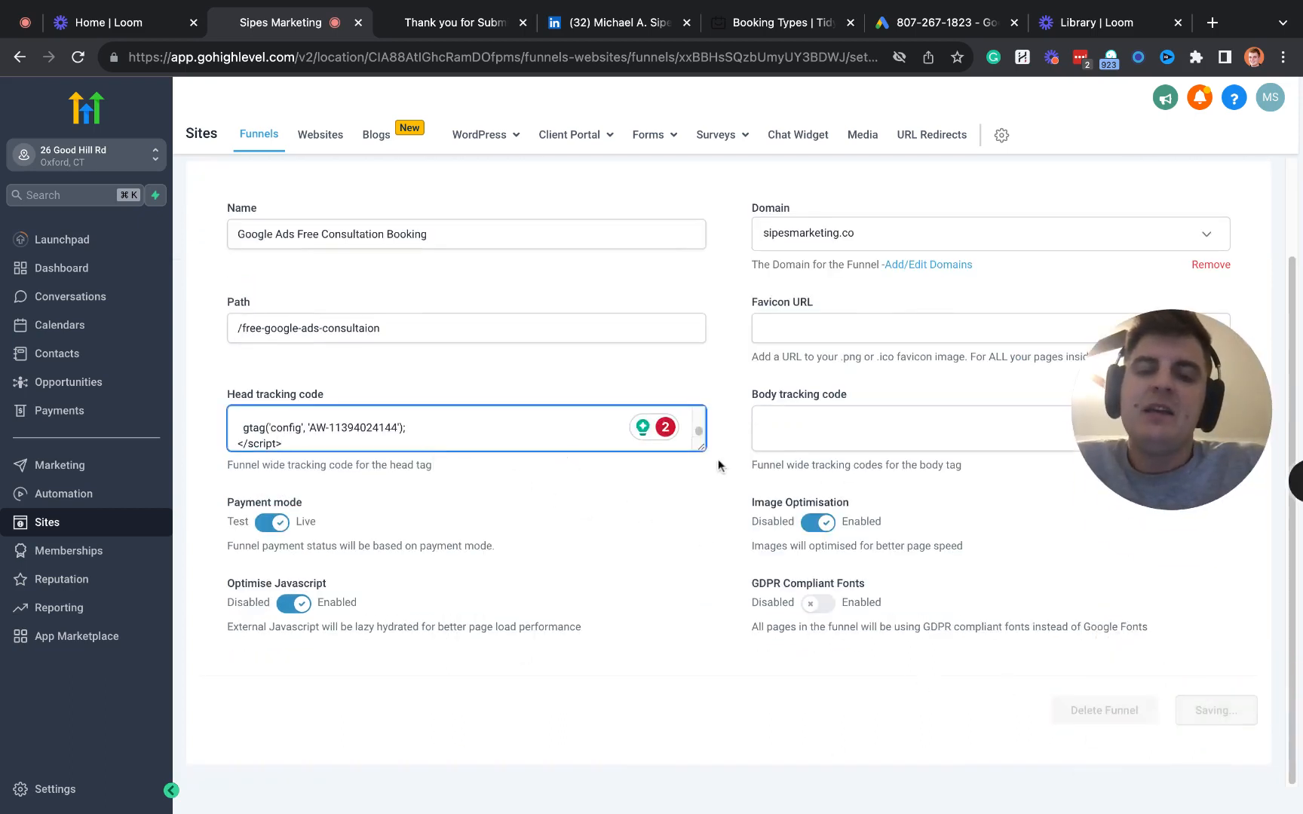
pyautogui.moveTo(700, 450); pyautogui.dragTo(700, 622)
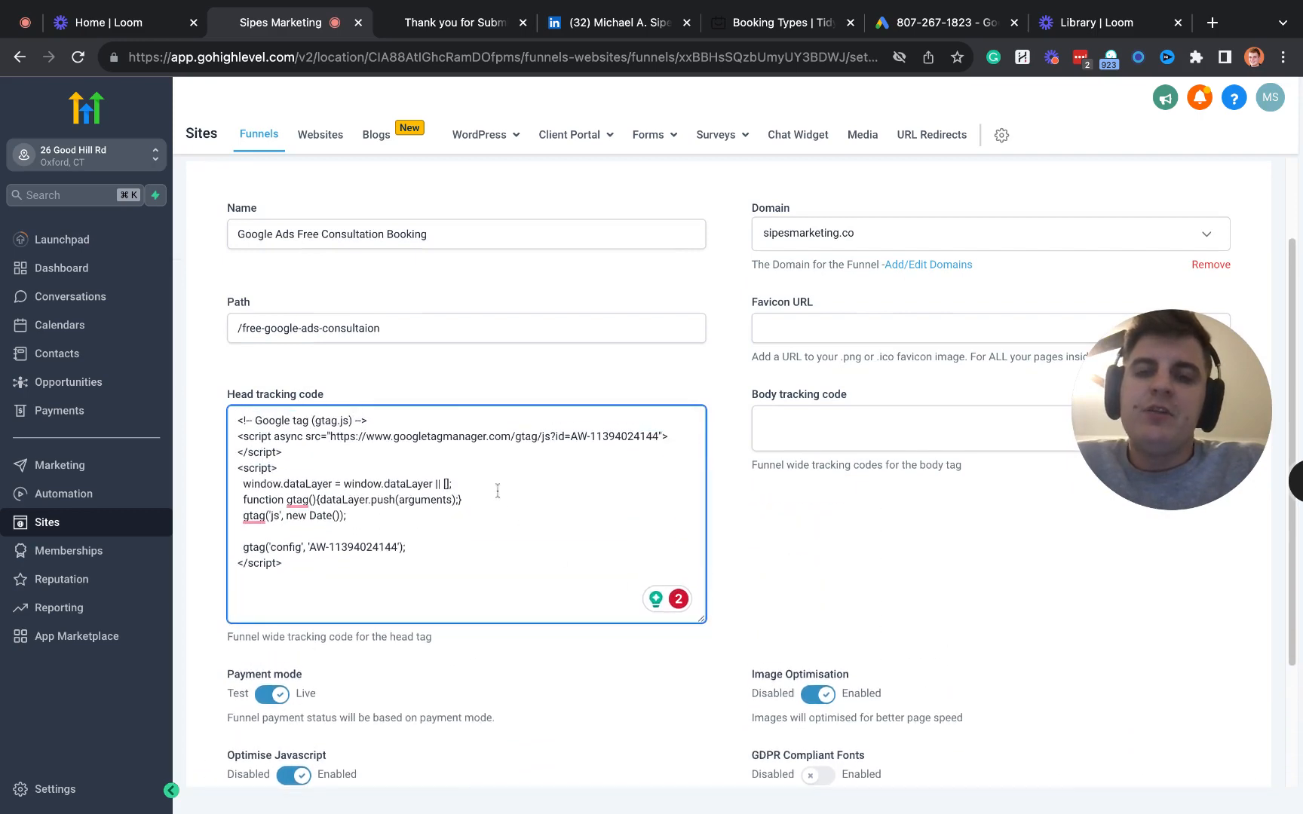
pyautogui.scroll(-2, 497, 490)
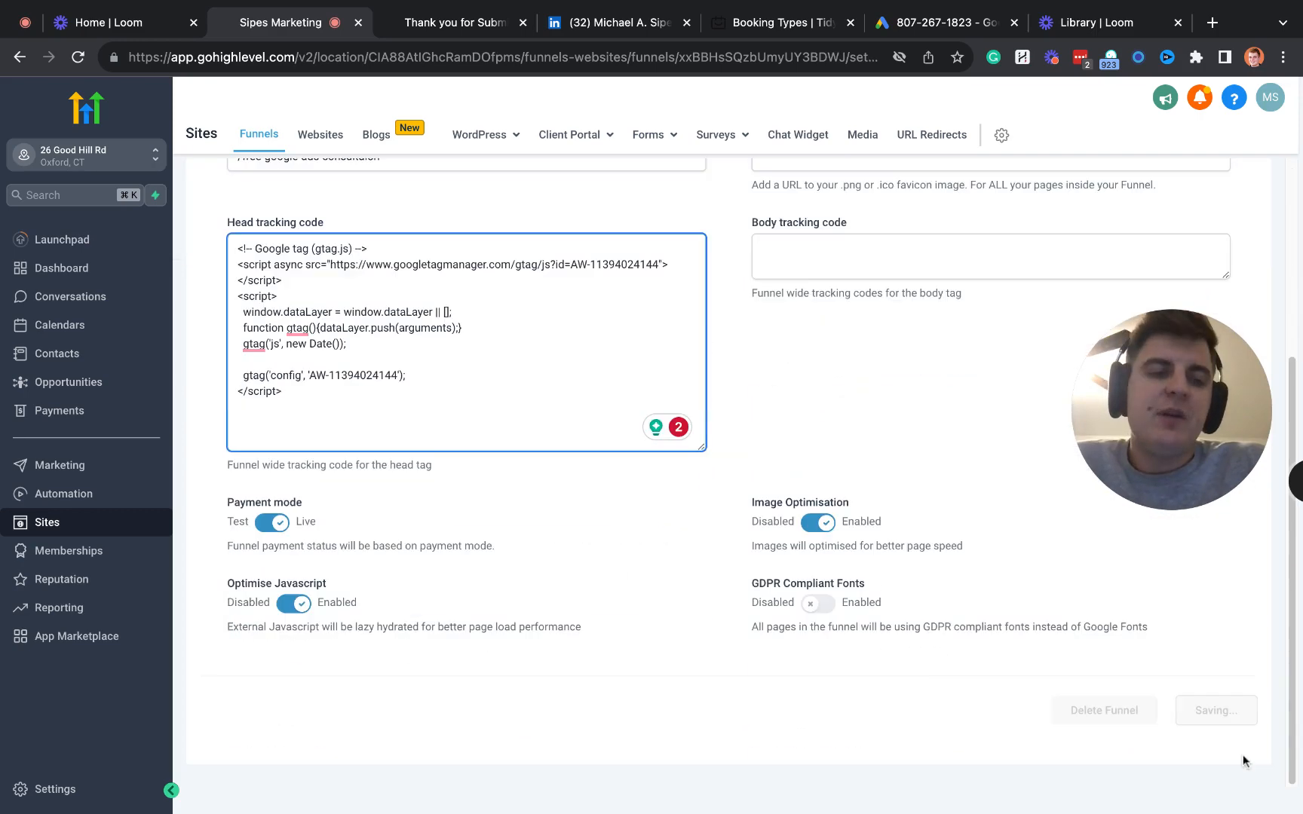
# - Switch to Google Ads, test the Google tag installation, and confirm the tag setup
pyautogui.click(942, 22)
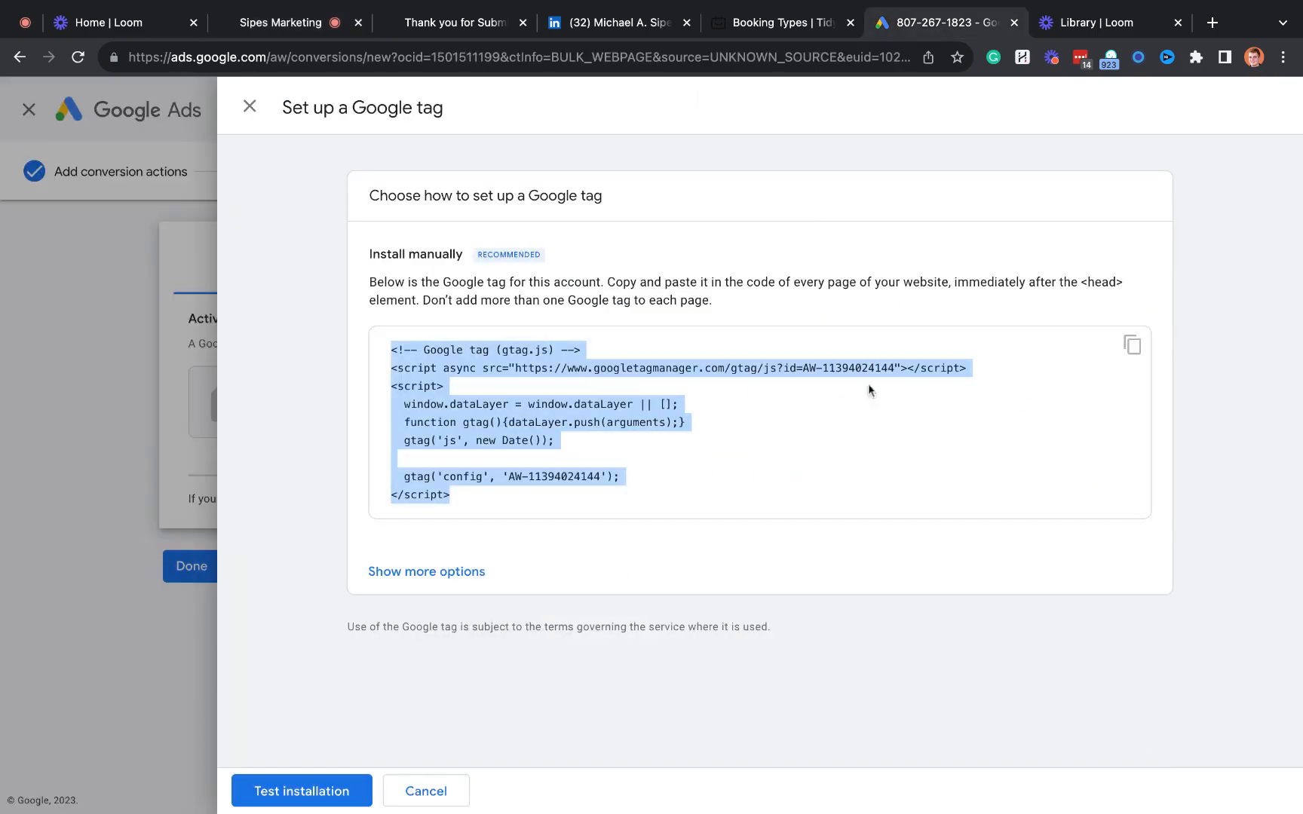
pyautogui.click(305, 791)
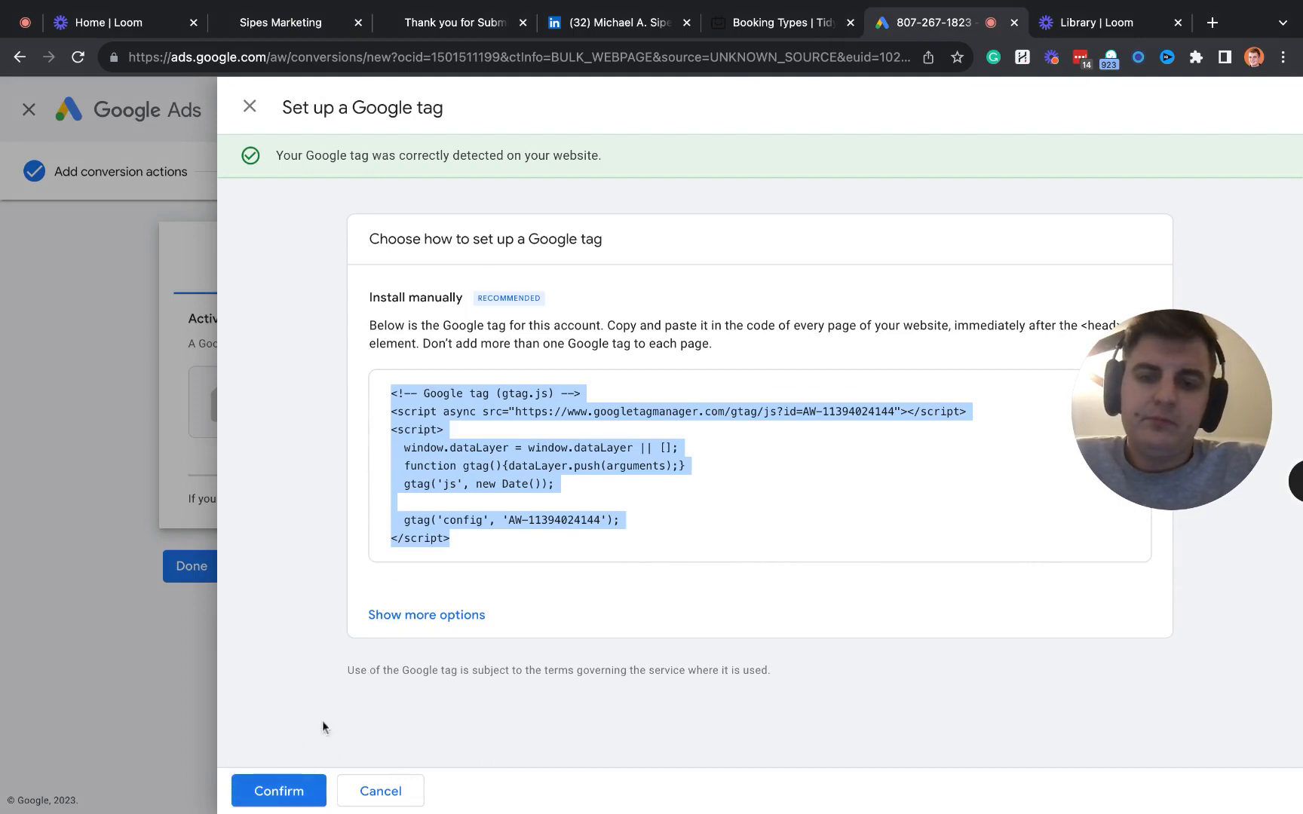
pyautogui.moveTo(381, 156); pyautogui.dragTo(571, 155)
pyautogui.click(277, 791)
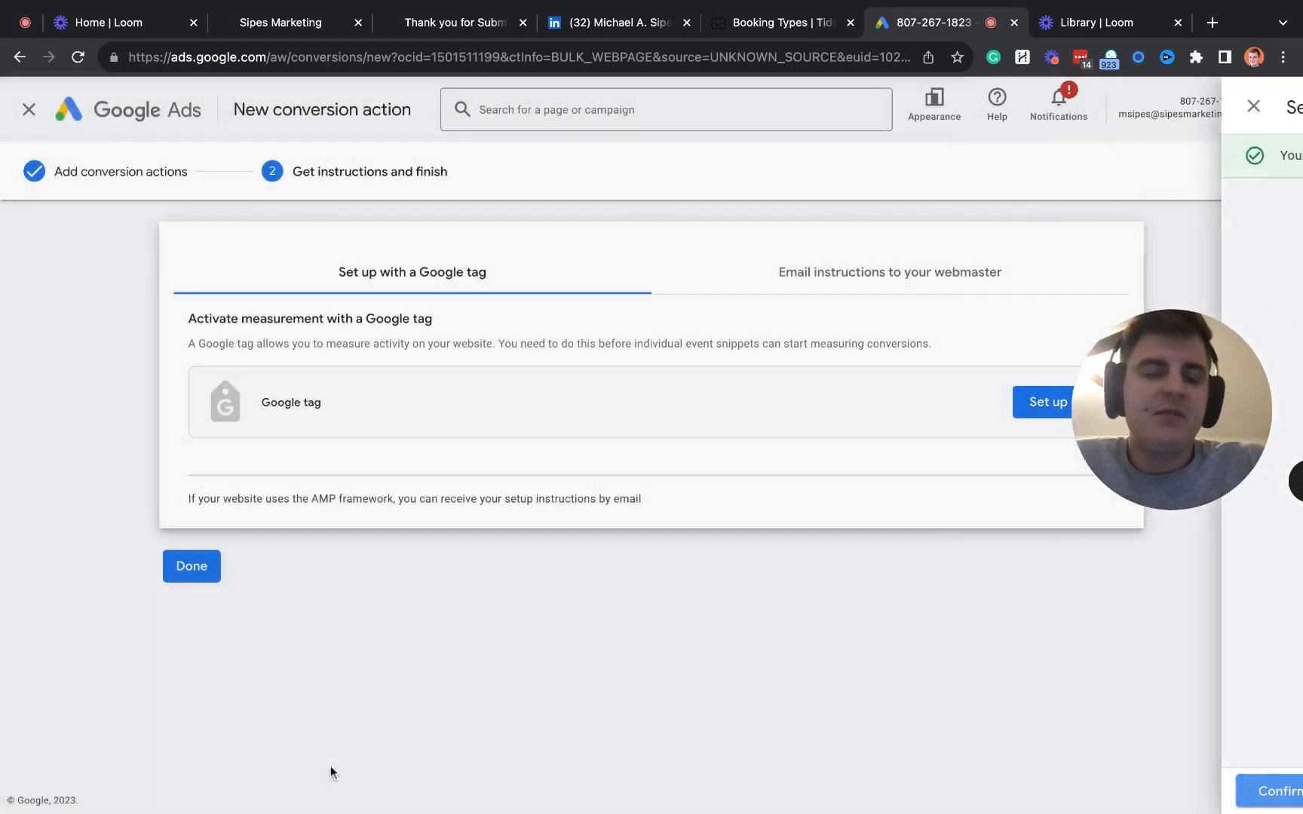
# - Check the Google tag's installation status and look at the option to email instructions to the webmaster
pyautogui.moveTo(1145, 432)
pyautogui.mouseDown()
pyautogui.moveTo(1140, 488)
pyautogui.moveTo(996, 564)
pyautogui.moveTo(141, 702)
pyautogui.moveTo(80, 727)
pyautogui.mouseUp()
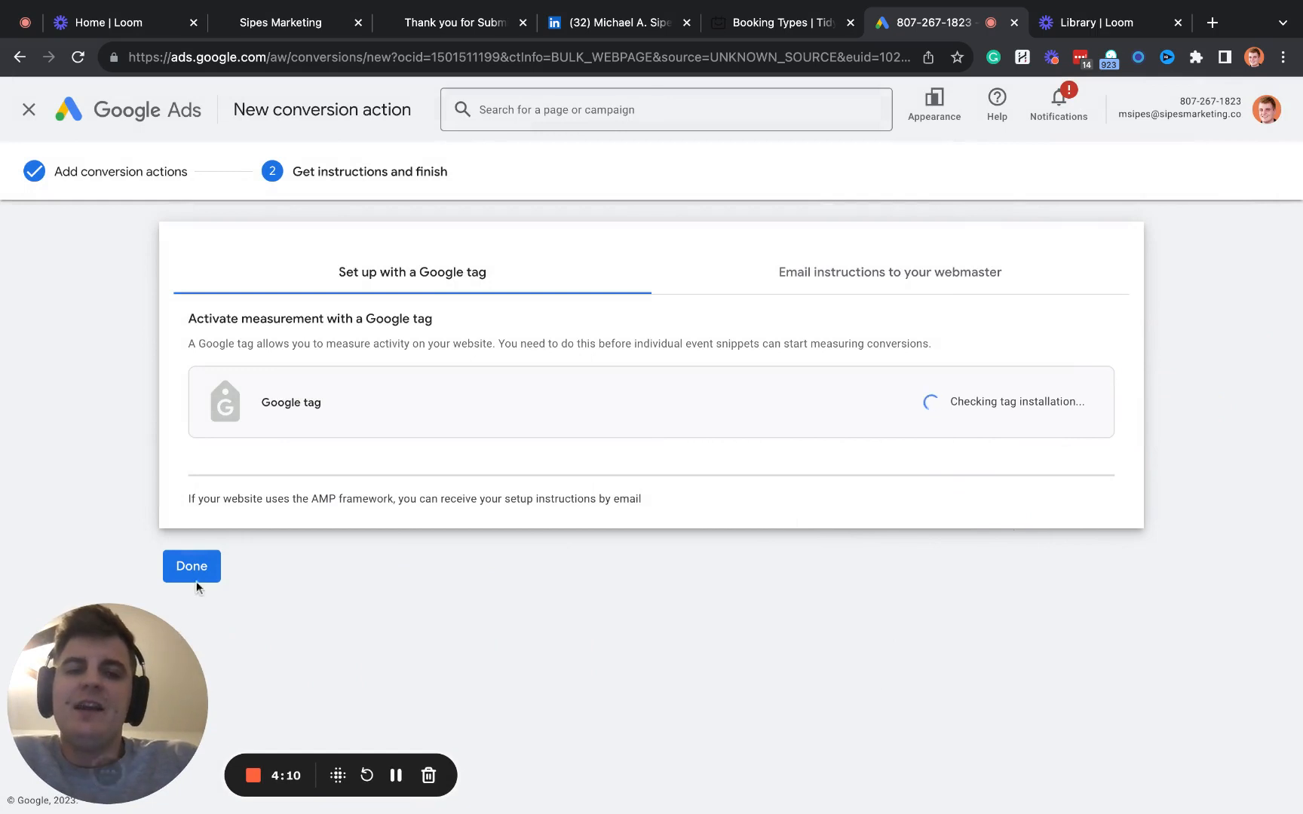
pyautogui.moveTo(929, 433); pyautogui.dragTo(1086, 411)
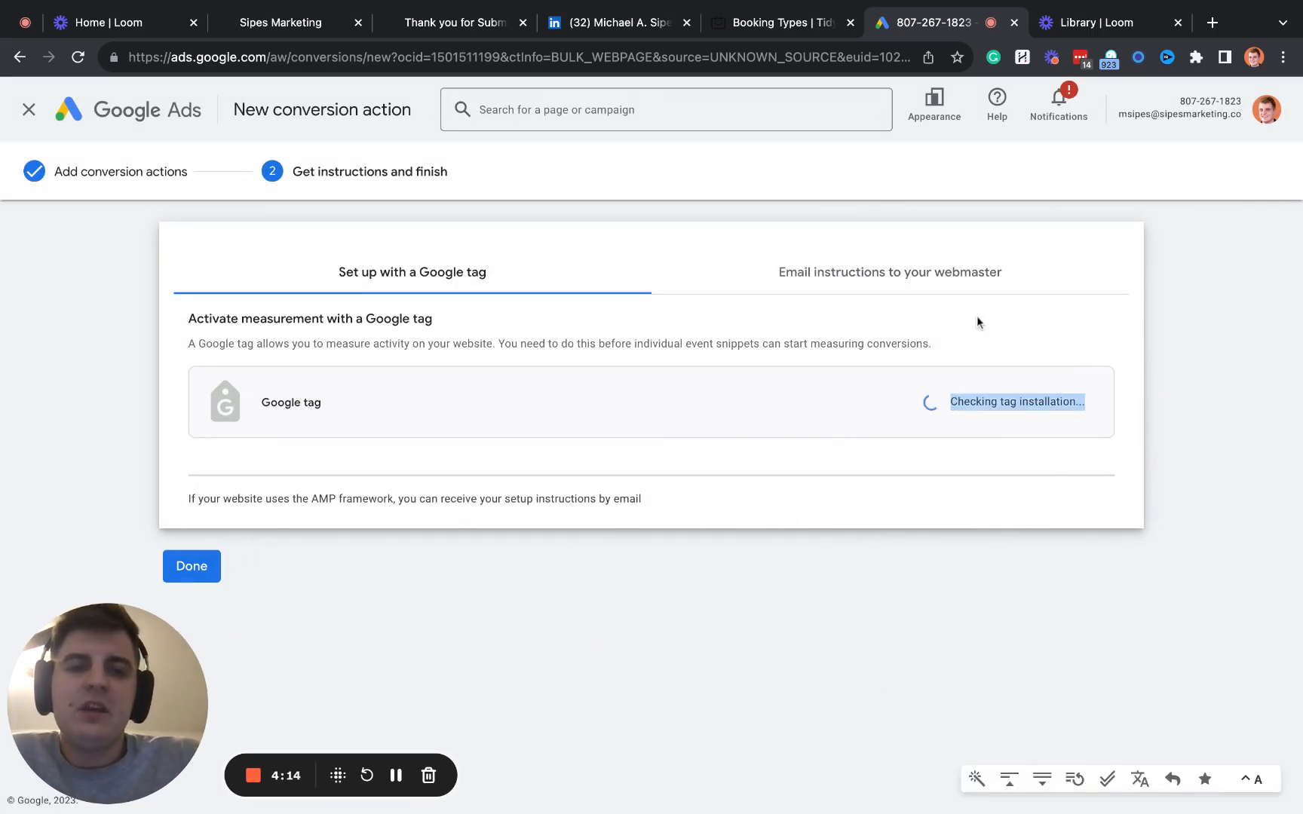
pyautogui.click(896, 269)
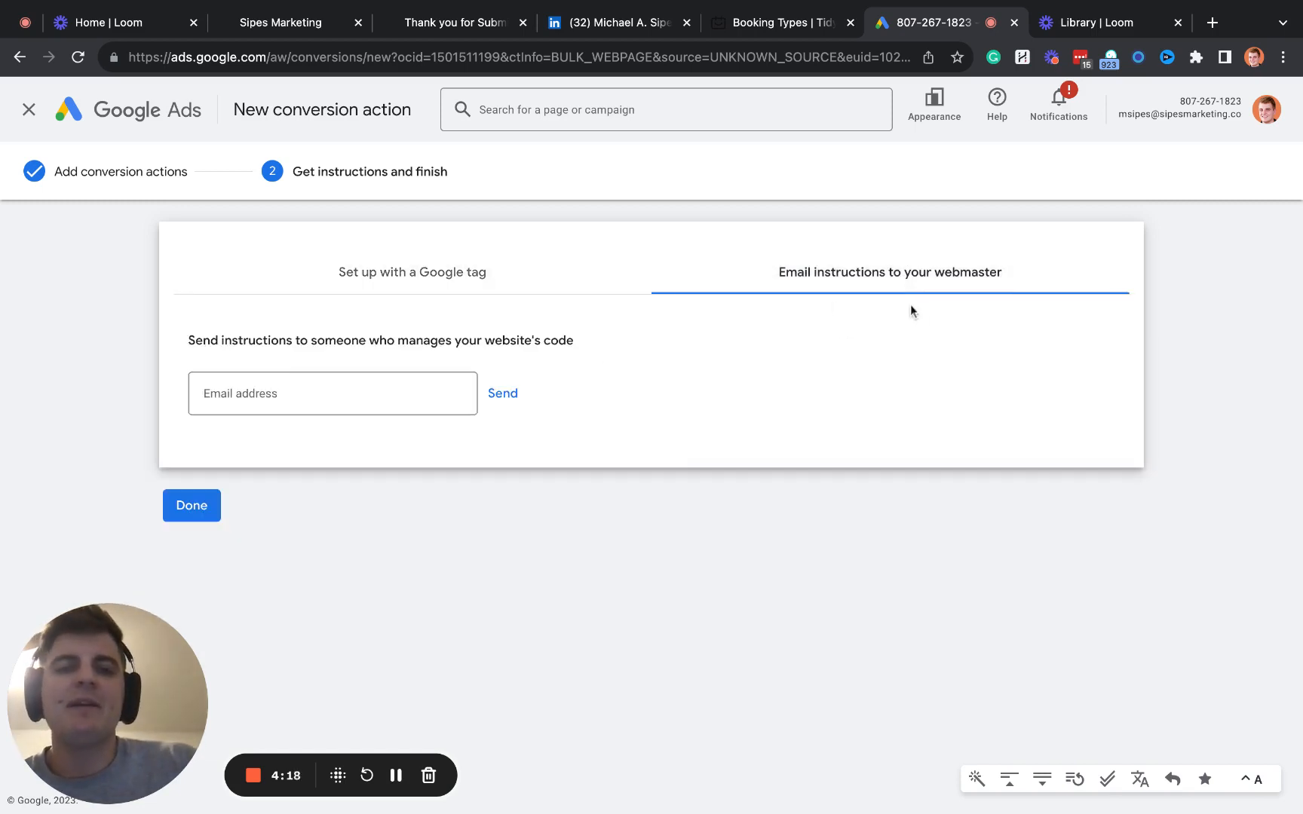
pyautogui.click(326, 406)
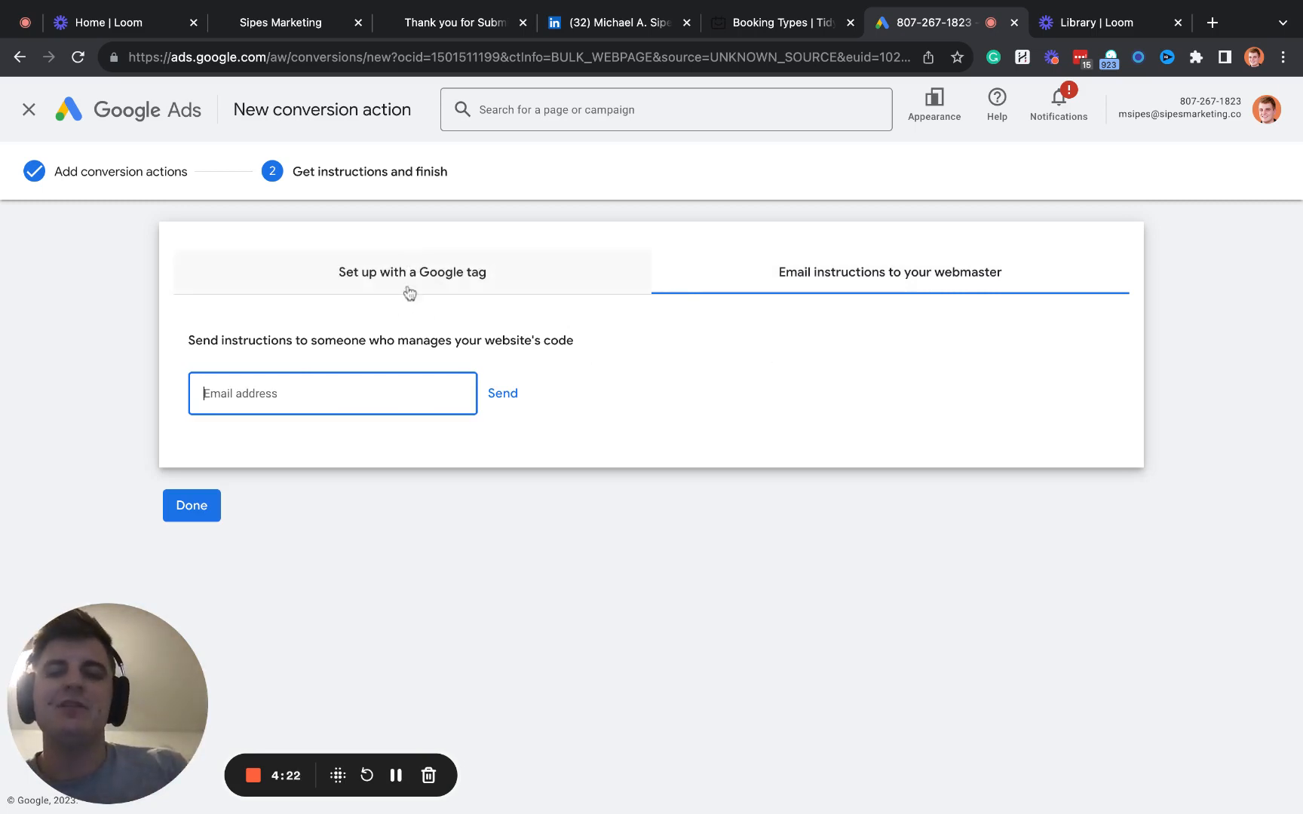
pyautogui.click(452, 288)
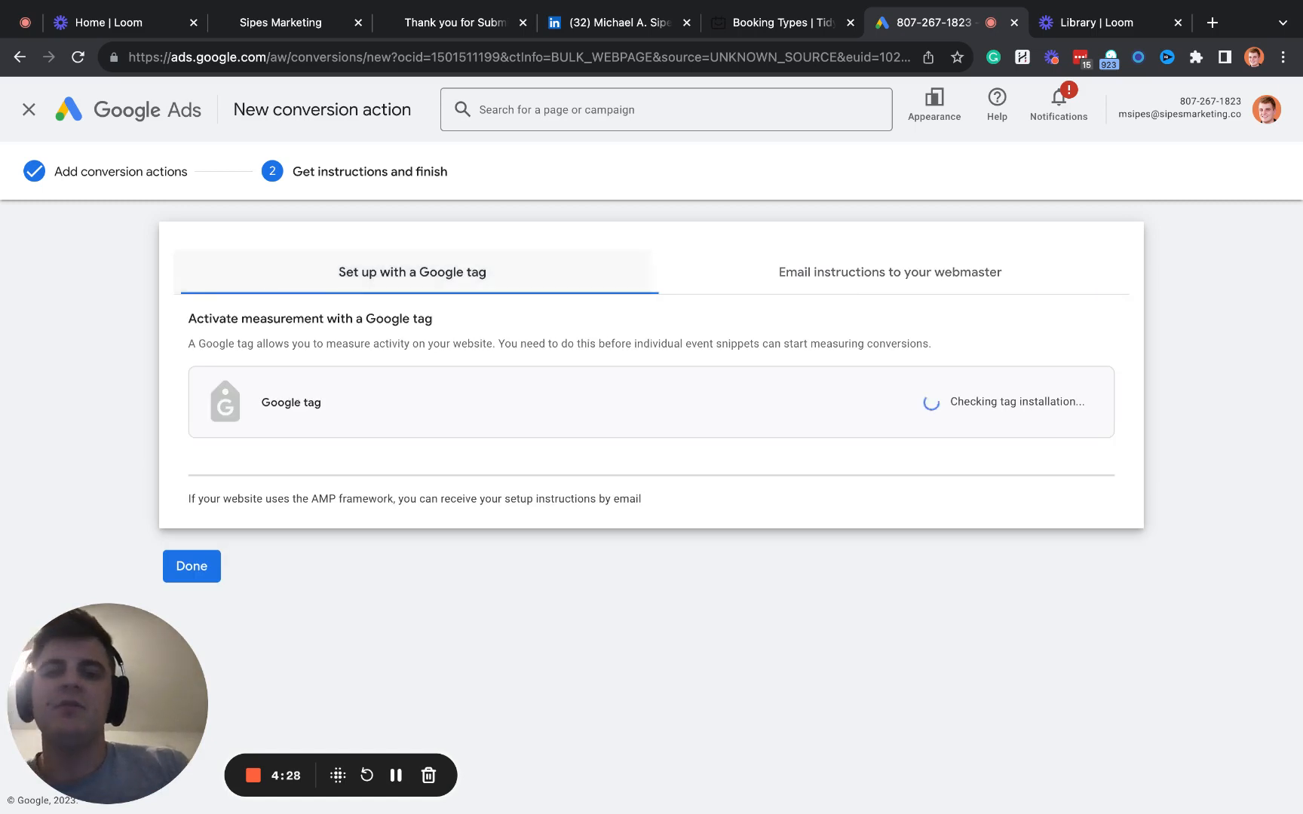
# - Finish the conversion action setup and open the settings of the Submit lead form action for sipesmarketing.co/thank-you
pyautogui.click(193, 571)
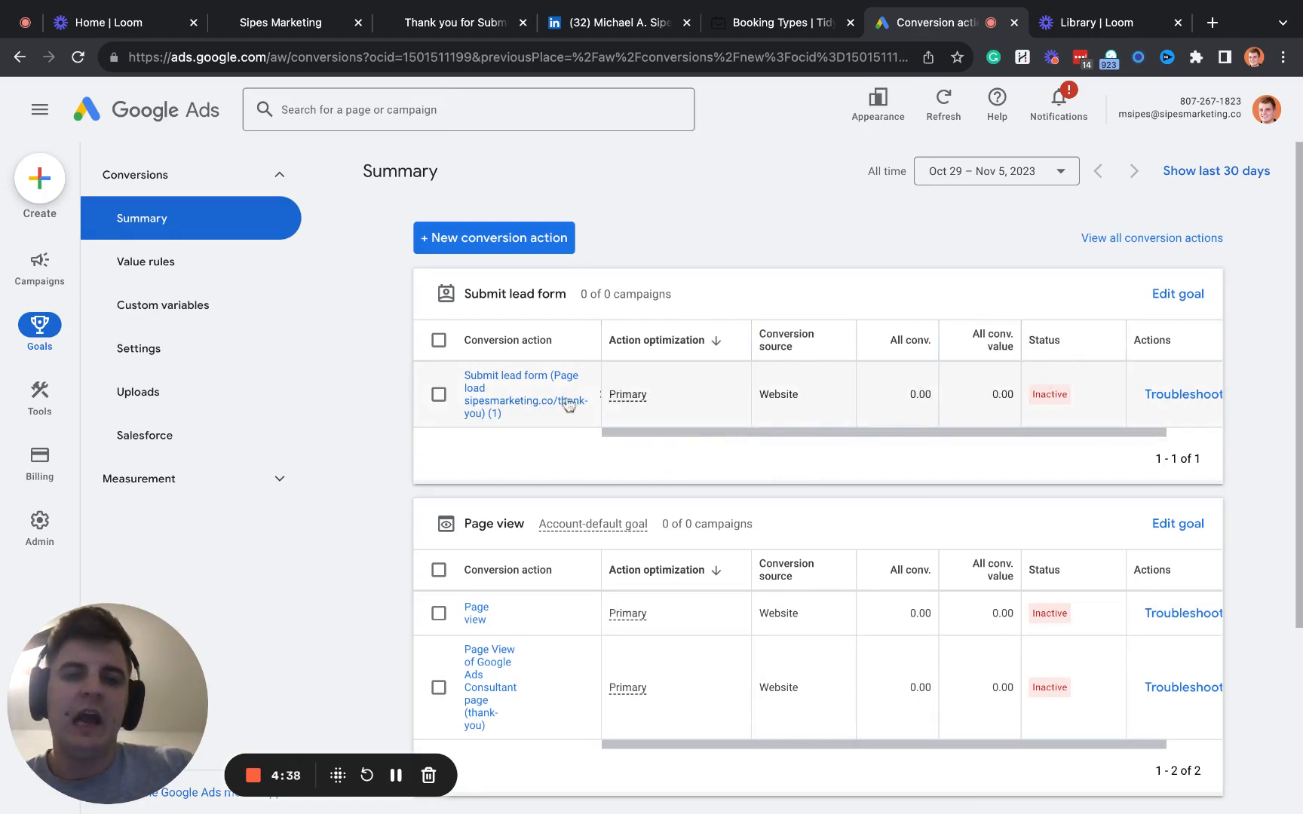
pyautogui.click(535, 401)
pyautogui.click(453, 254)
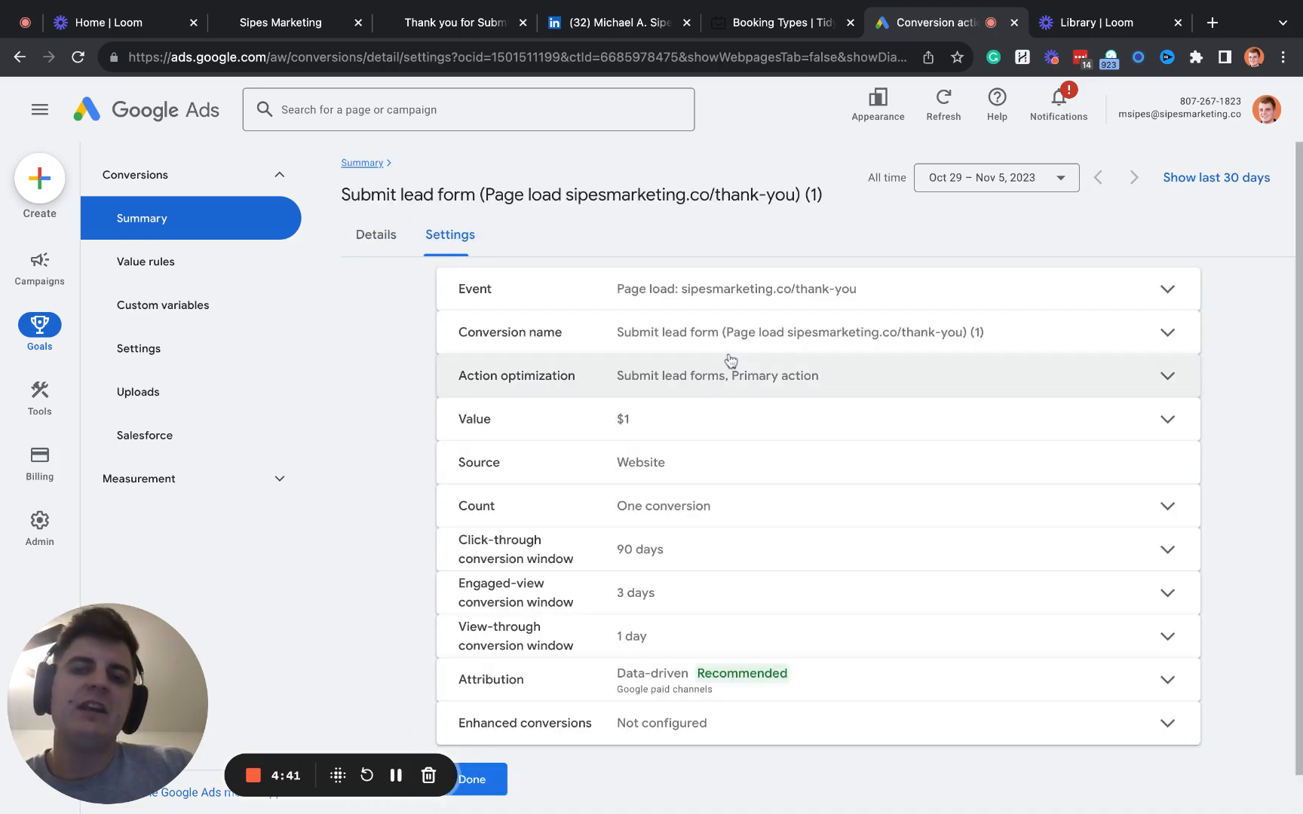
# - Set the conversion event to match when the URL is sipesmarketing.co/thank-you and save the event setting
pyautogui.click(923, 294)
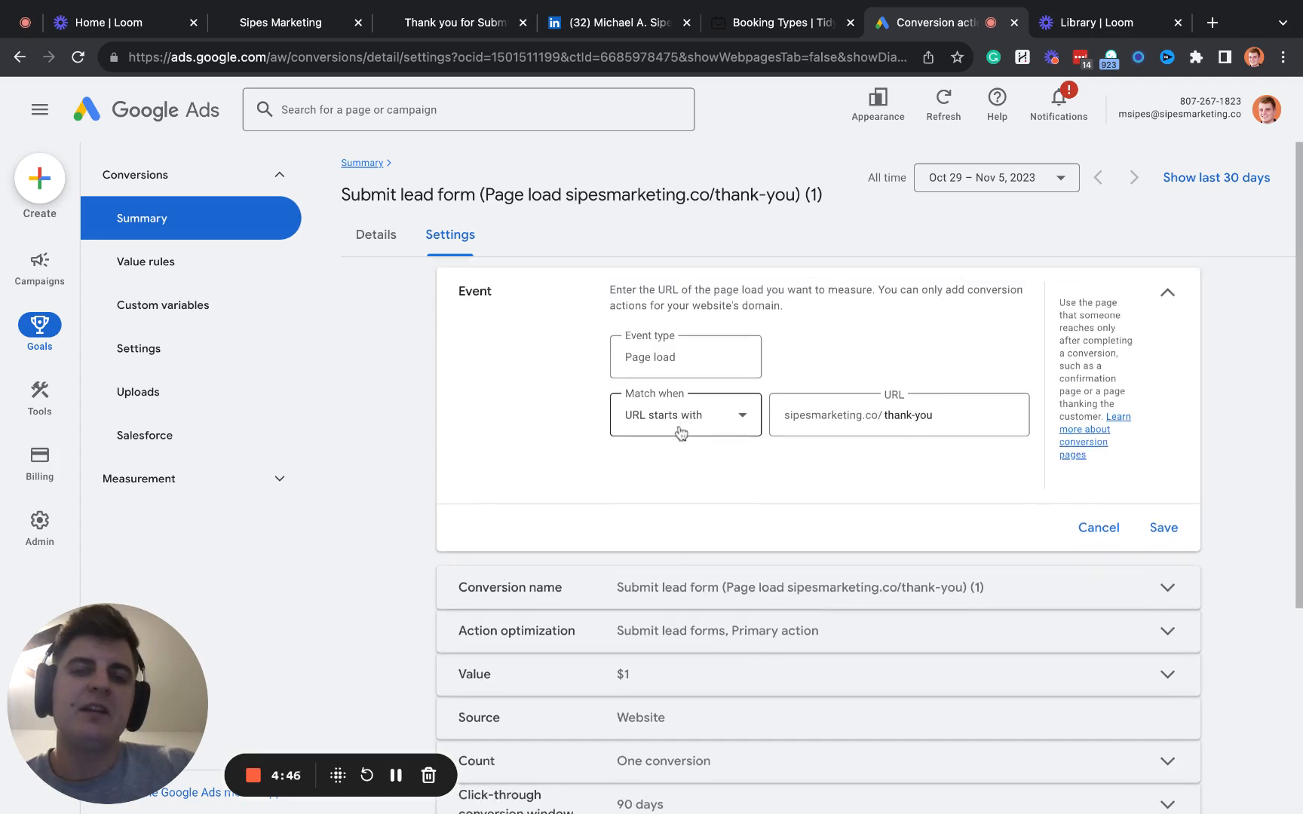
pyautogui.click(721, 413)
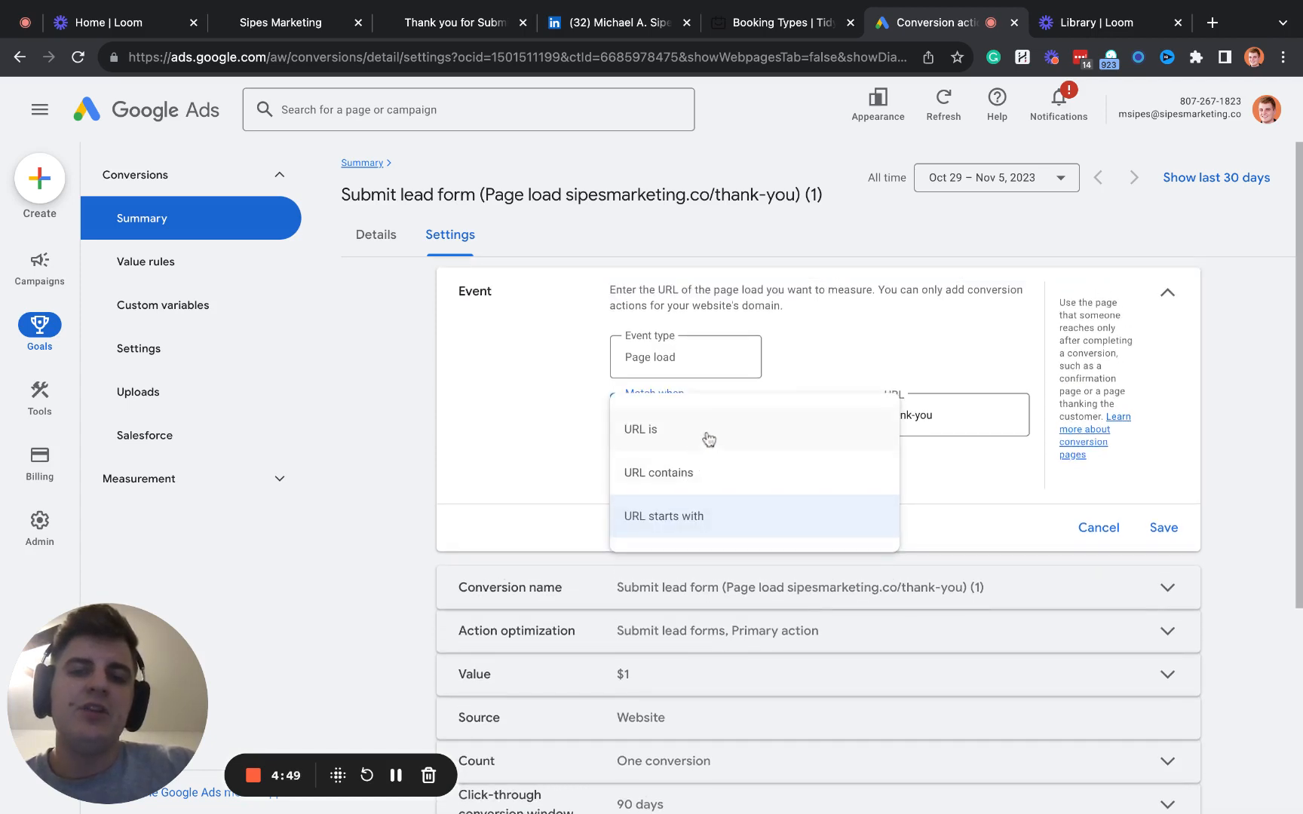
pyautogui.click(706, 436)
pyautogui.doubleClick(954, 419)
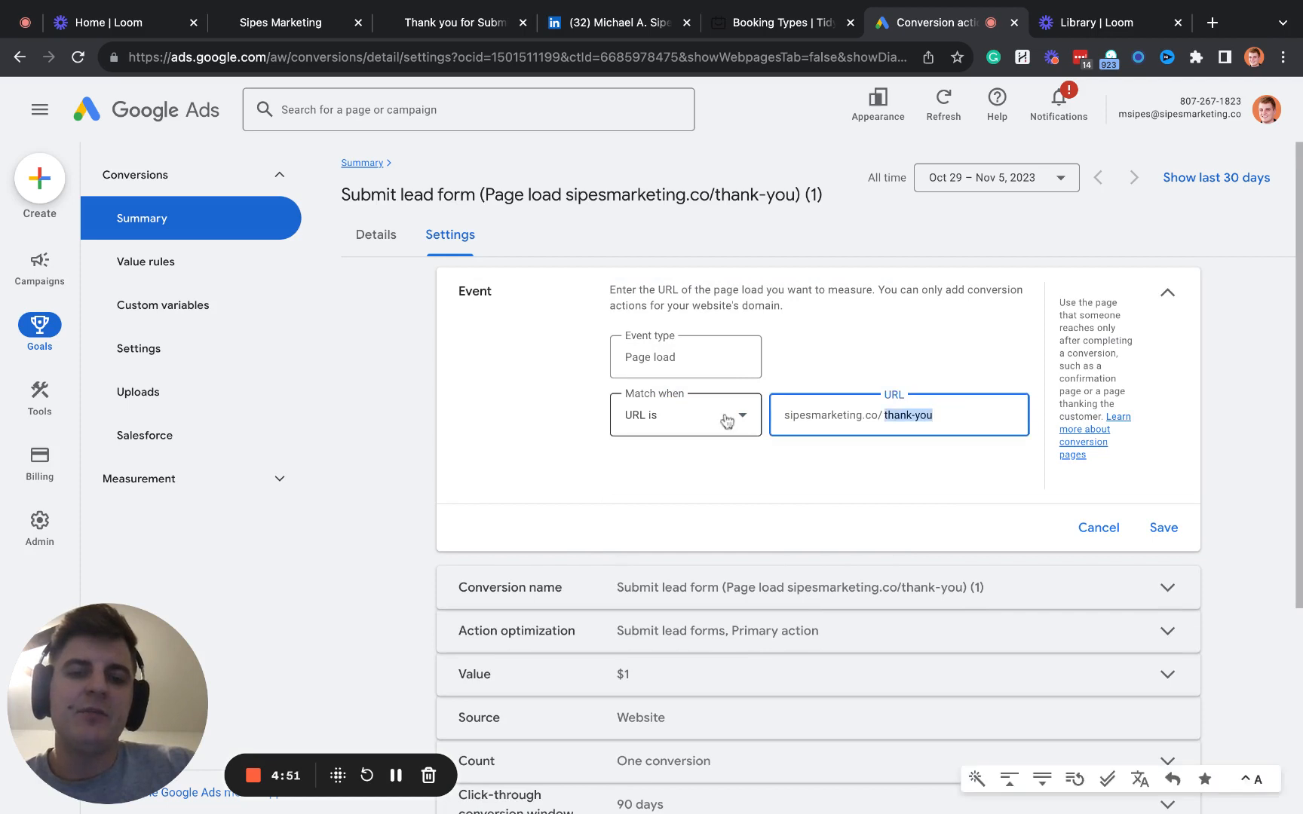
pyautogui.click(687, 419)
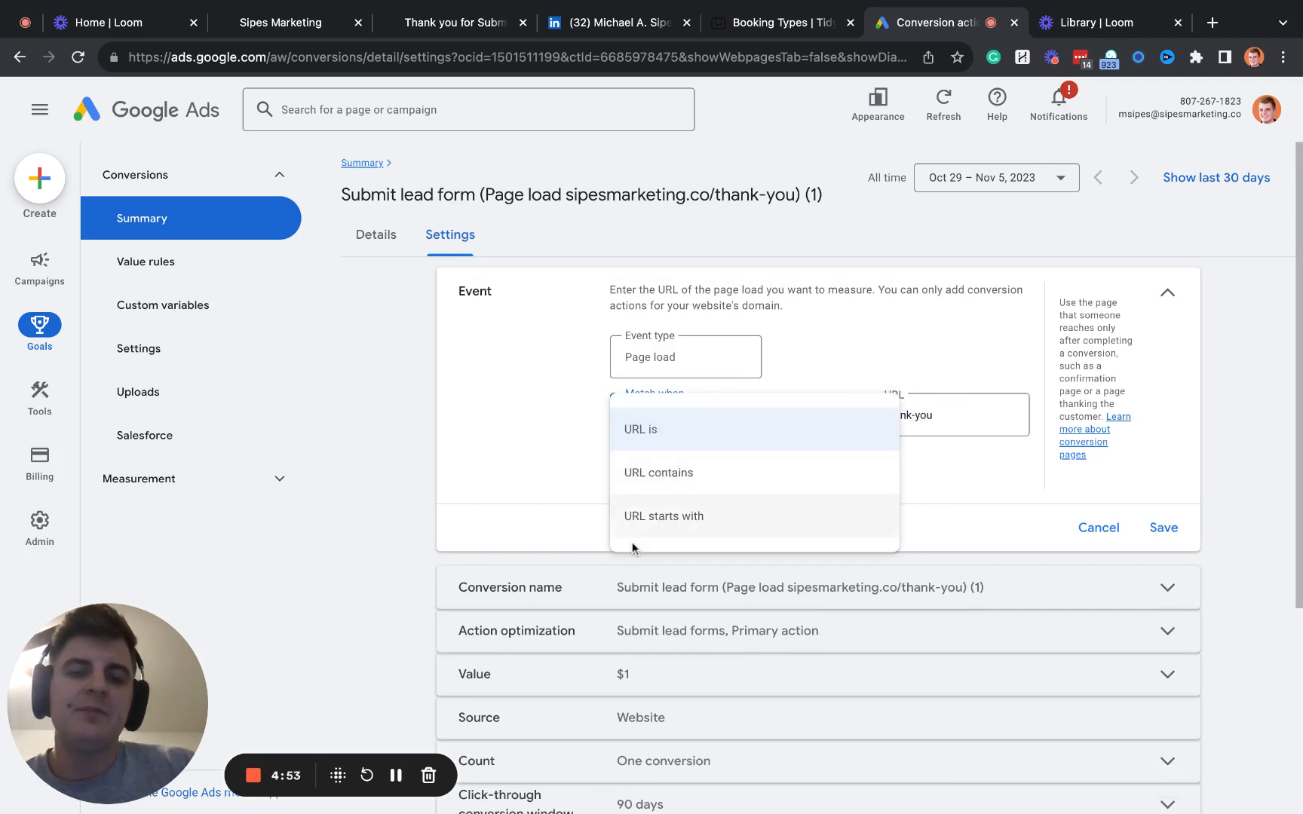
pyautogui.click(867, 419)
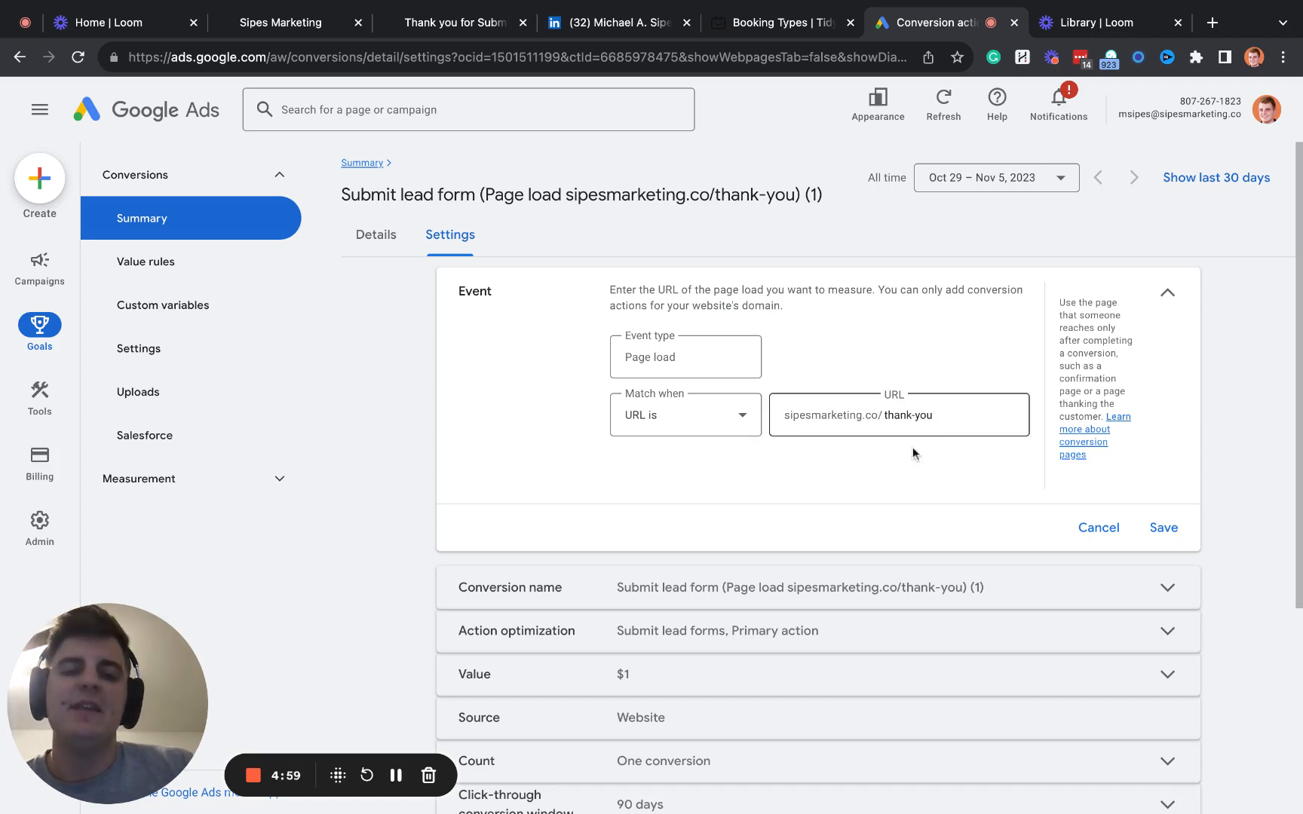
pyautogui.click(1162, 527)
# - Reword the conversion name so "Submit lead form for" directly precedes sipesmarketing.co/thank-you, removing the opening parenthesis and "Page load"
pyautogui.click(664, 348)
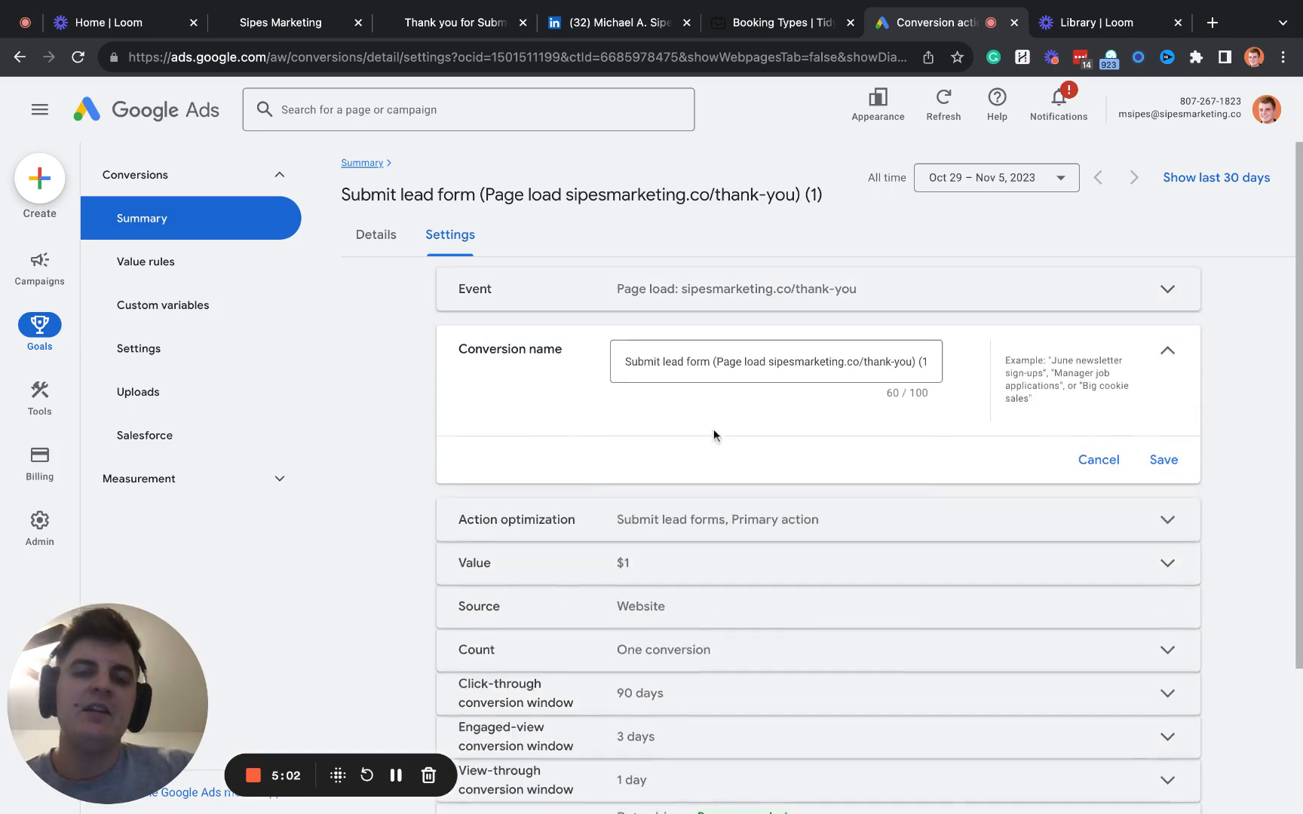
pyautogui.tripleClick(735, 366)
pyautogui.click(729, 364)
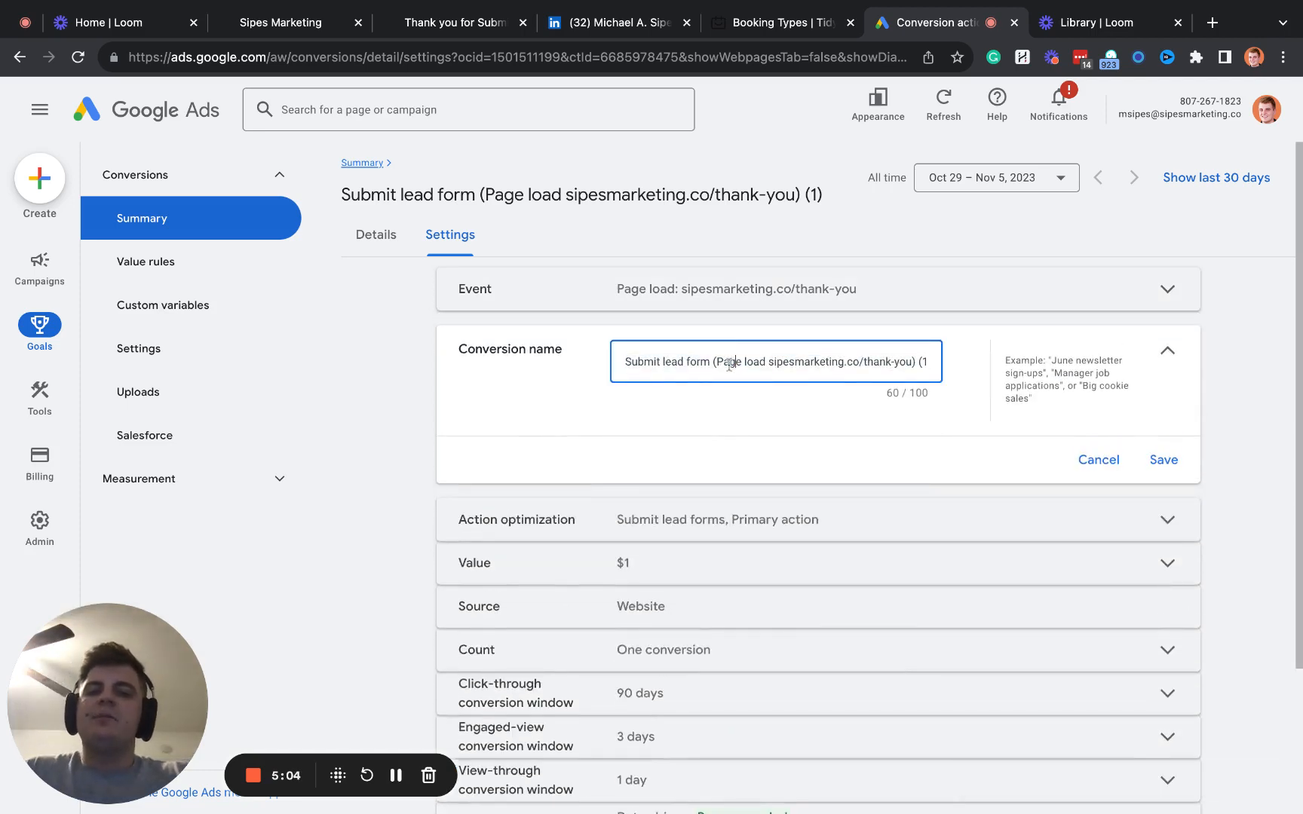
pyautogui.press('BackSpace')
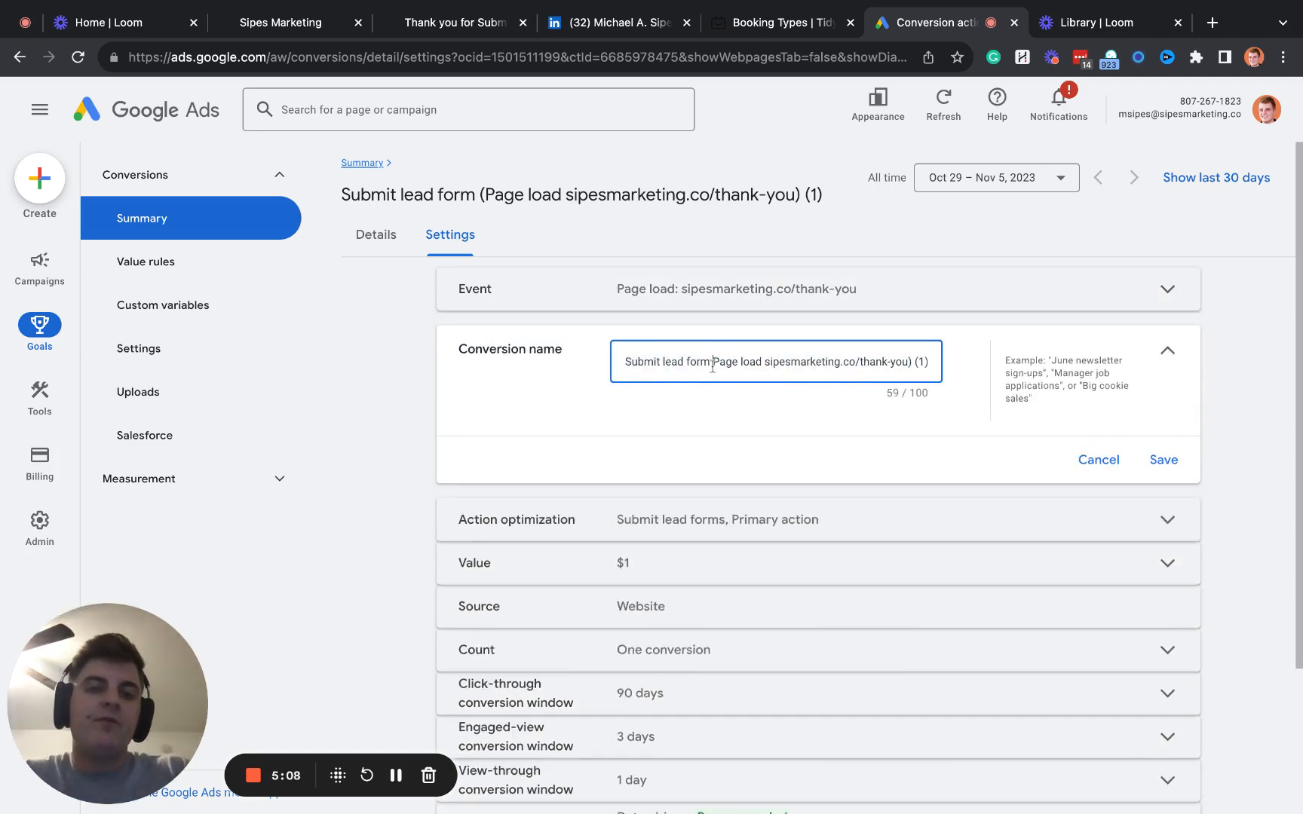
pyautogui.write('for')
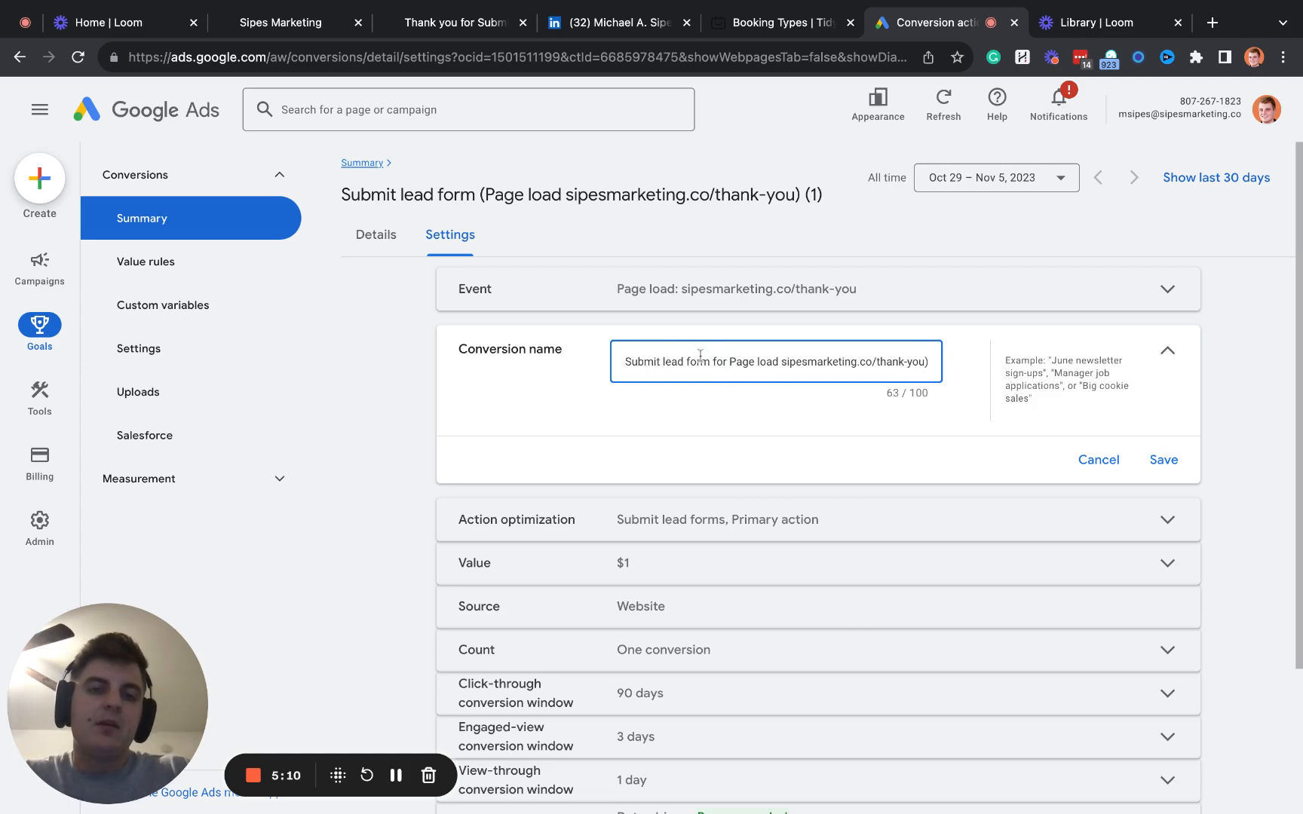
pyautogui.hotkey('alt', 'shift', 'Right')
pyautogui.hotkey('alt', 'shift', 'Right')
pyautogui.hotkey('alt', 'shift', 'Right')
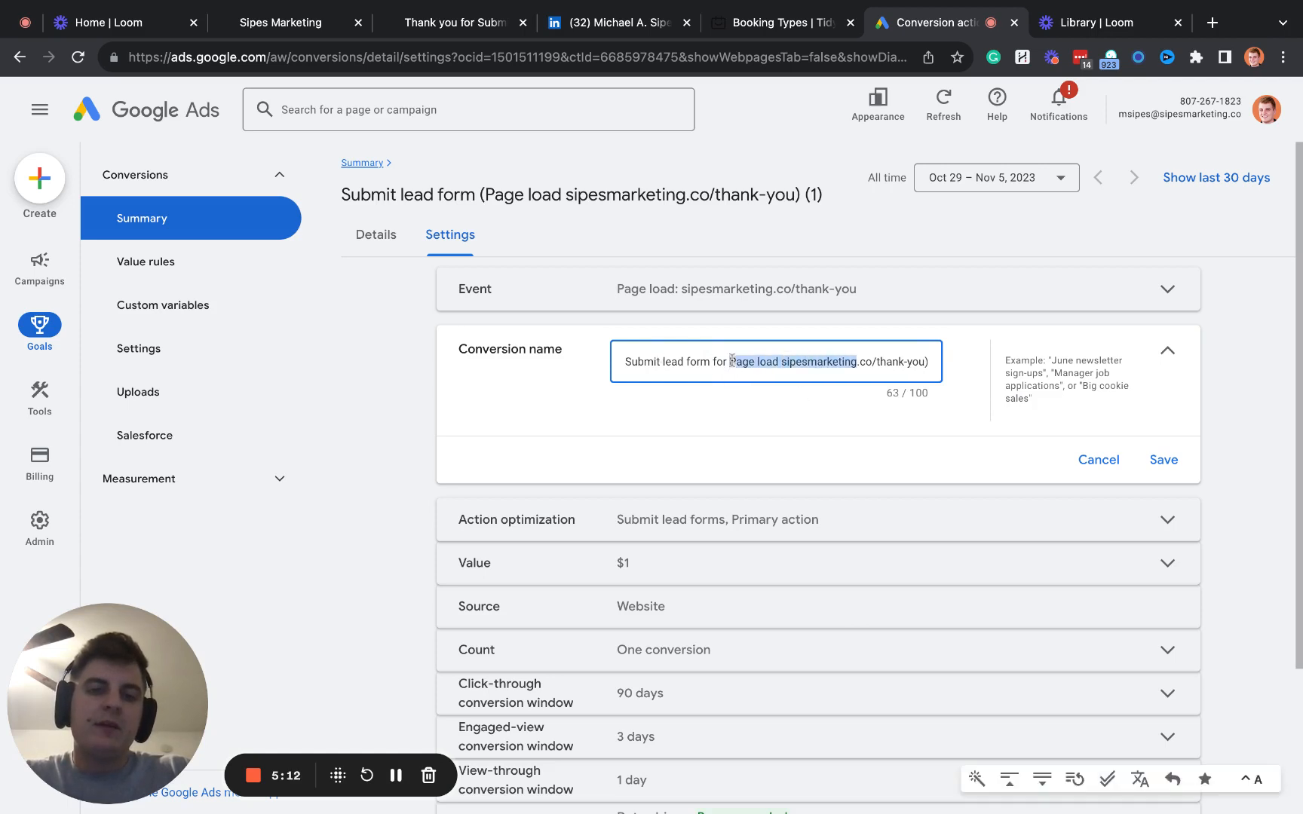
pyautogui.hotkey('shift', 'Left')
pyautogui.hotkey('shift', 'Left')
pyautogui.hotkey('shift', 'Left')
pyautogui.hotkey('shift', 'Left')
pyautogui.hotkey('shift', 'Left')
pyautogui.hotkey('shift', 'Left')
pyautogui.hotkey('shift', 'Left')
pyautogui.hotkey('shift', 'Left')
pyautogui.hotkey('shift', 'Left')
pyautogui.hotkey('shift', 'Left')
pyautogui.hotkey('shift', 'Left')
pyautogui.hotkey('shift', 'Left')
pyautogui.hotkey('shift', 'Left')
pyautogui.hotkey('shift', 'Left')
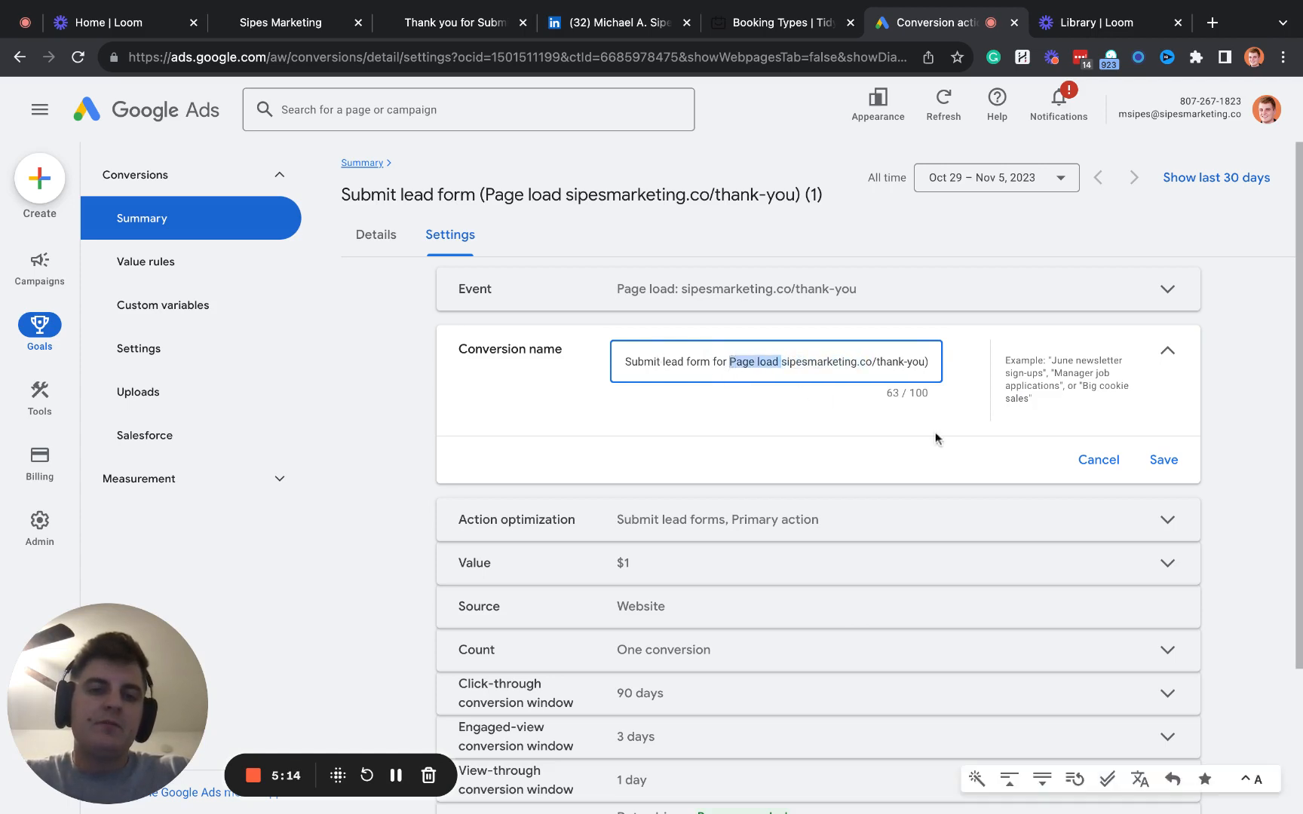
pyautogui.press('BackSpace')
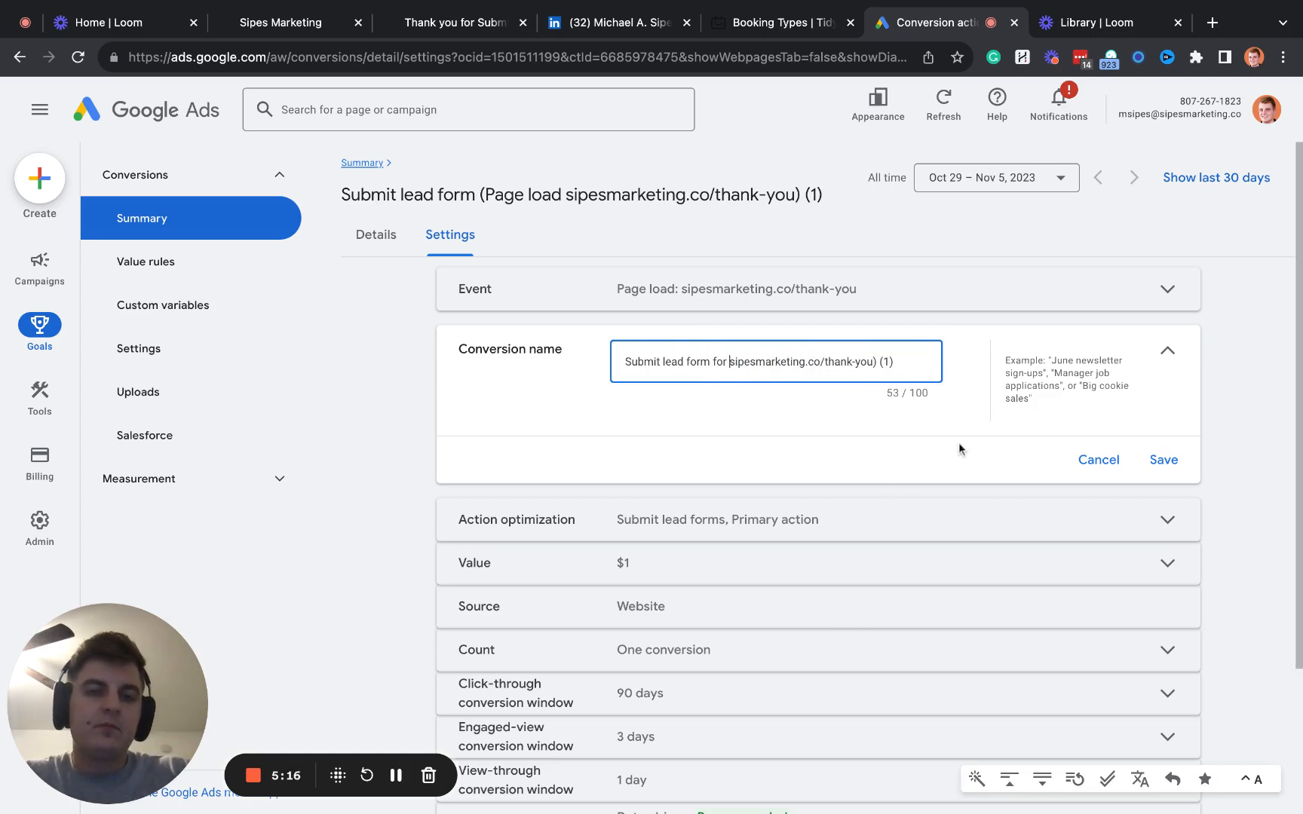
# - Replace the trailing ") (1)" in the conversion name with "Google Ads Consult" and save the name
pyautogui.click(899, 365)
pyautogui.hotkey('alt', 'shift', 'Left')
pyautogui.hotkey('alt', 'shift', 'Left')
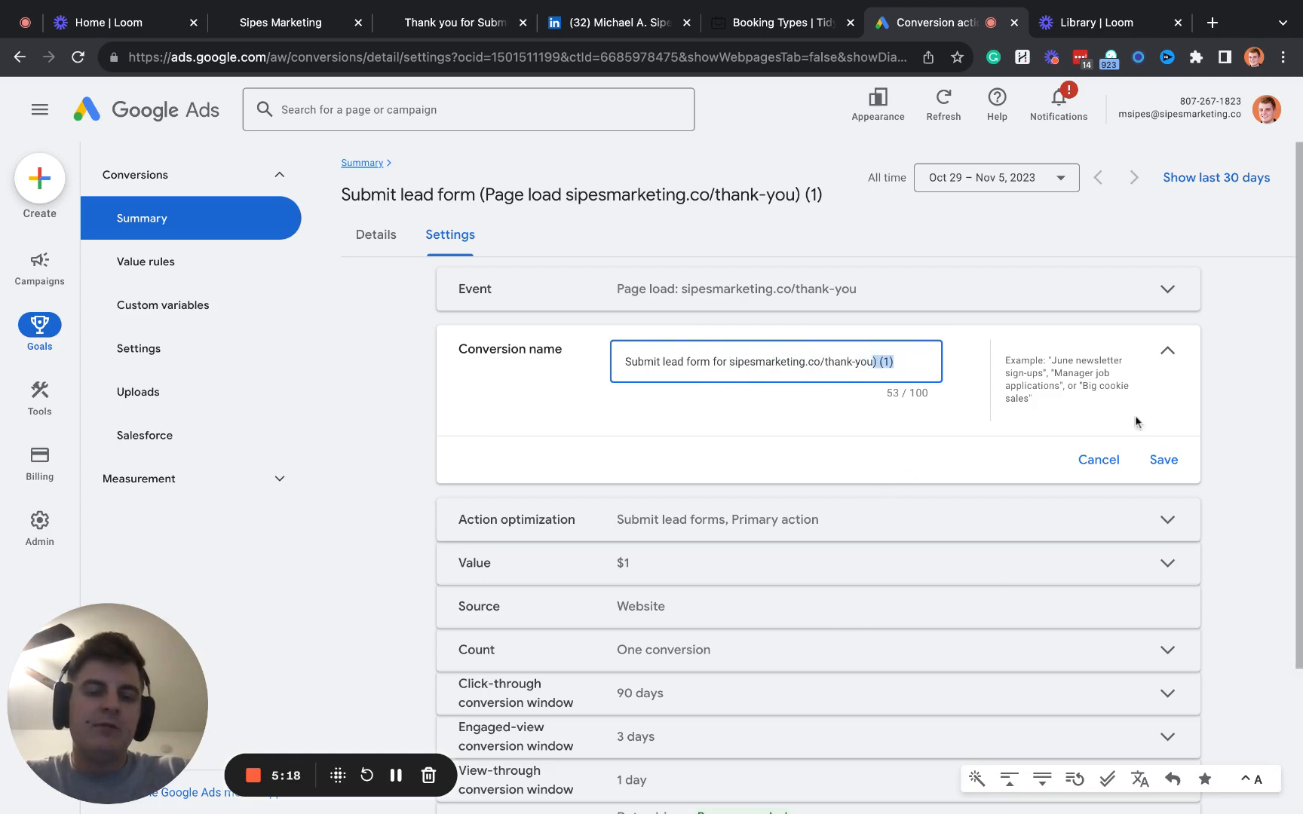
pyautogui.write('Google A')
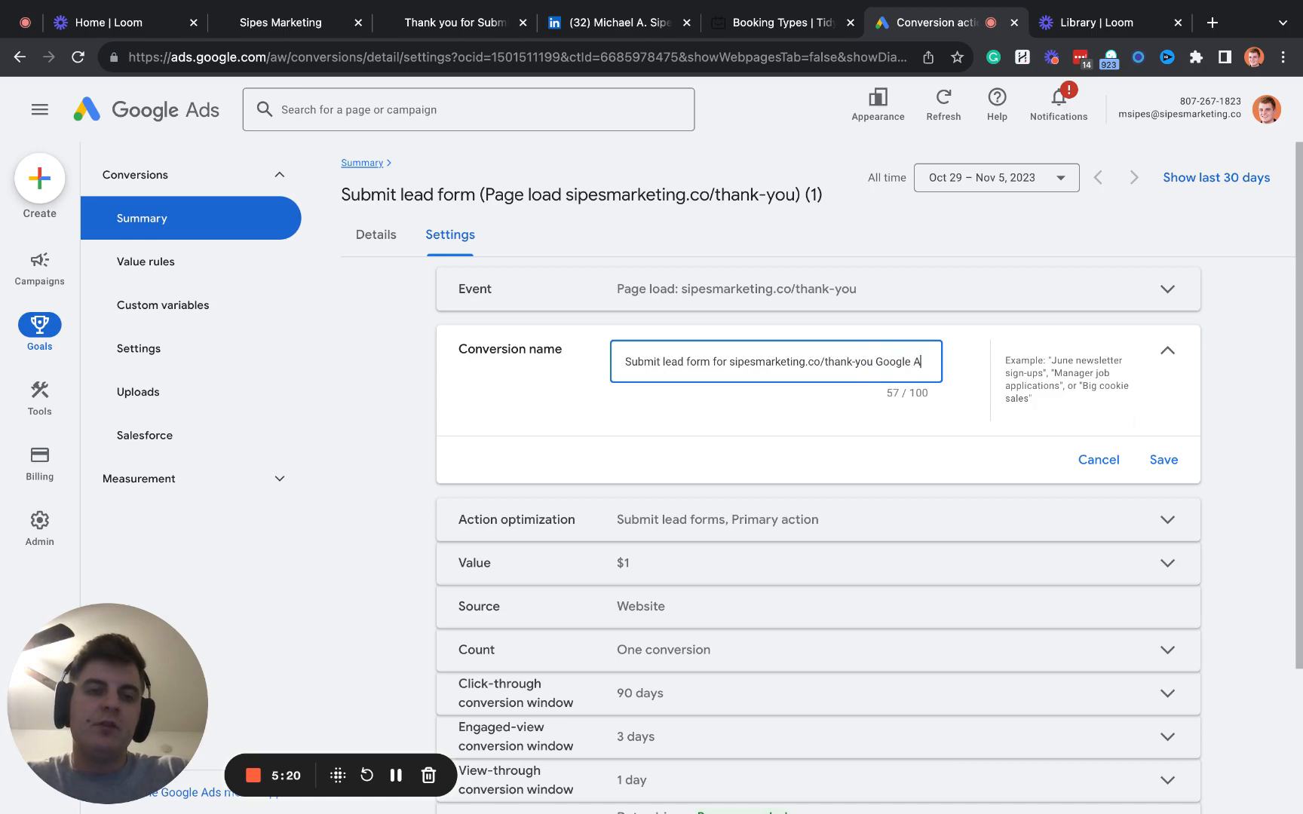
pyautogui.write('ds Consult')
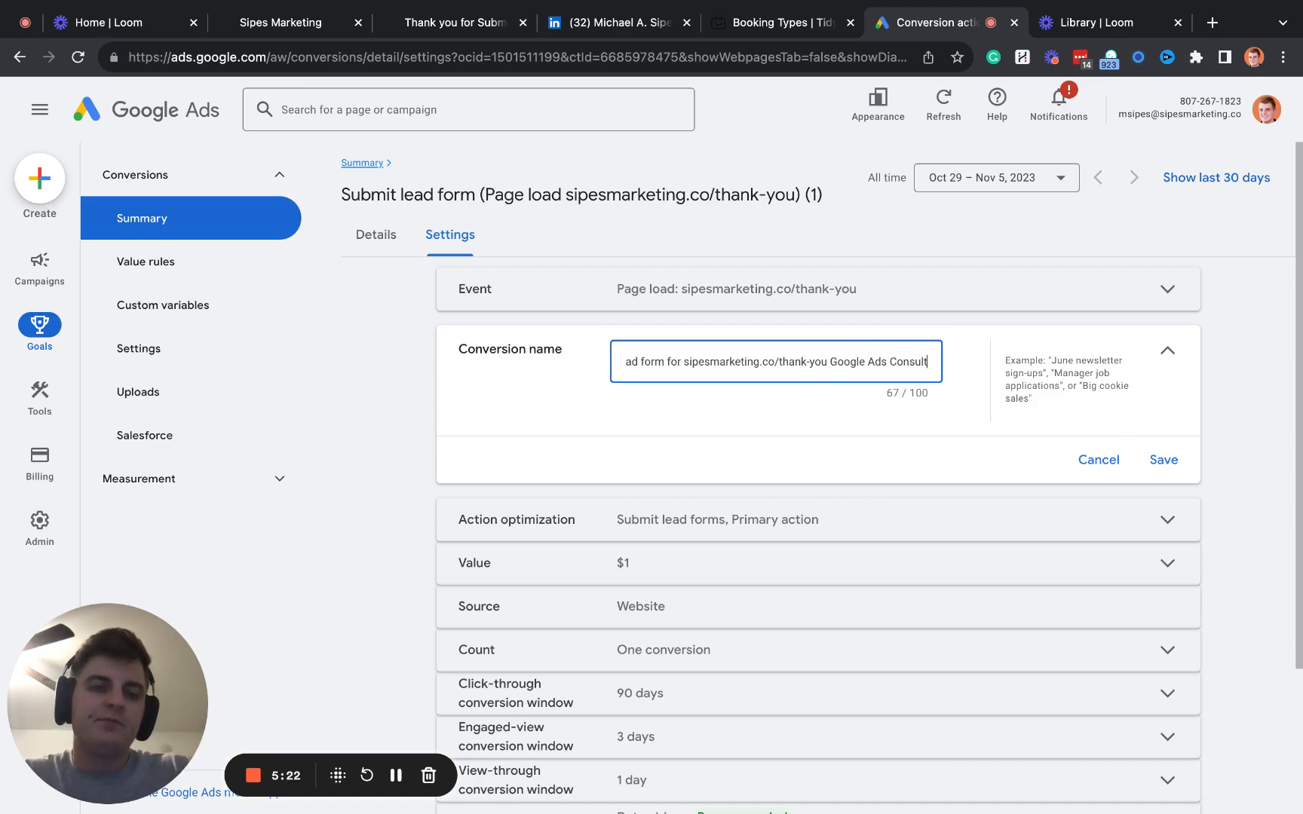
pyautogui.click(1163, 460)
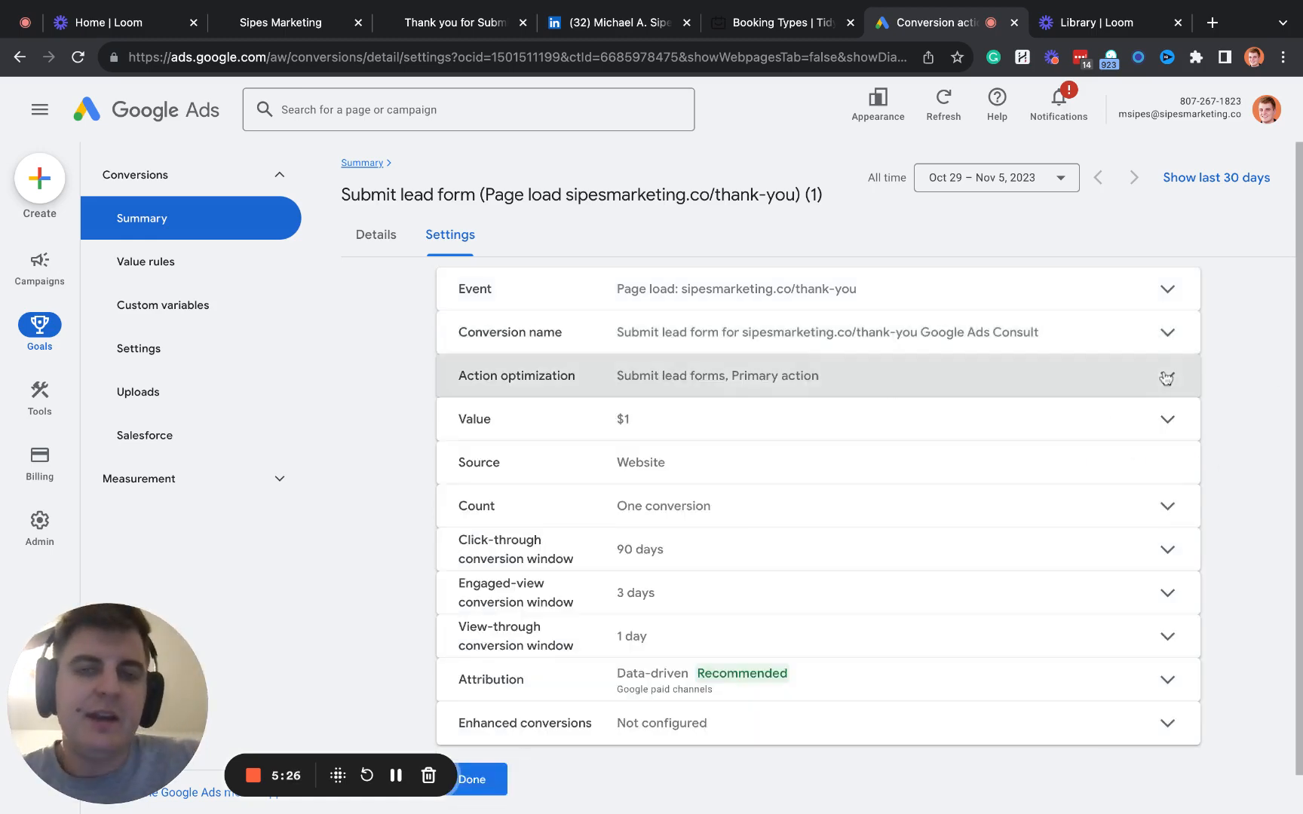
# - Compare the action optimization options, choose Primary action used for bidding optimization, and save the setting
pyautogui.click(1165, 375)
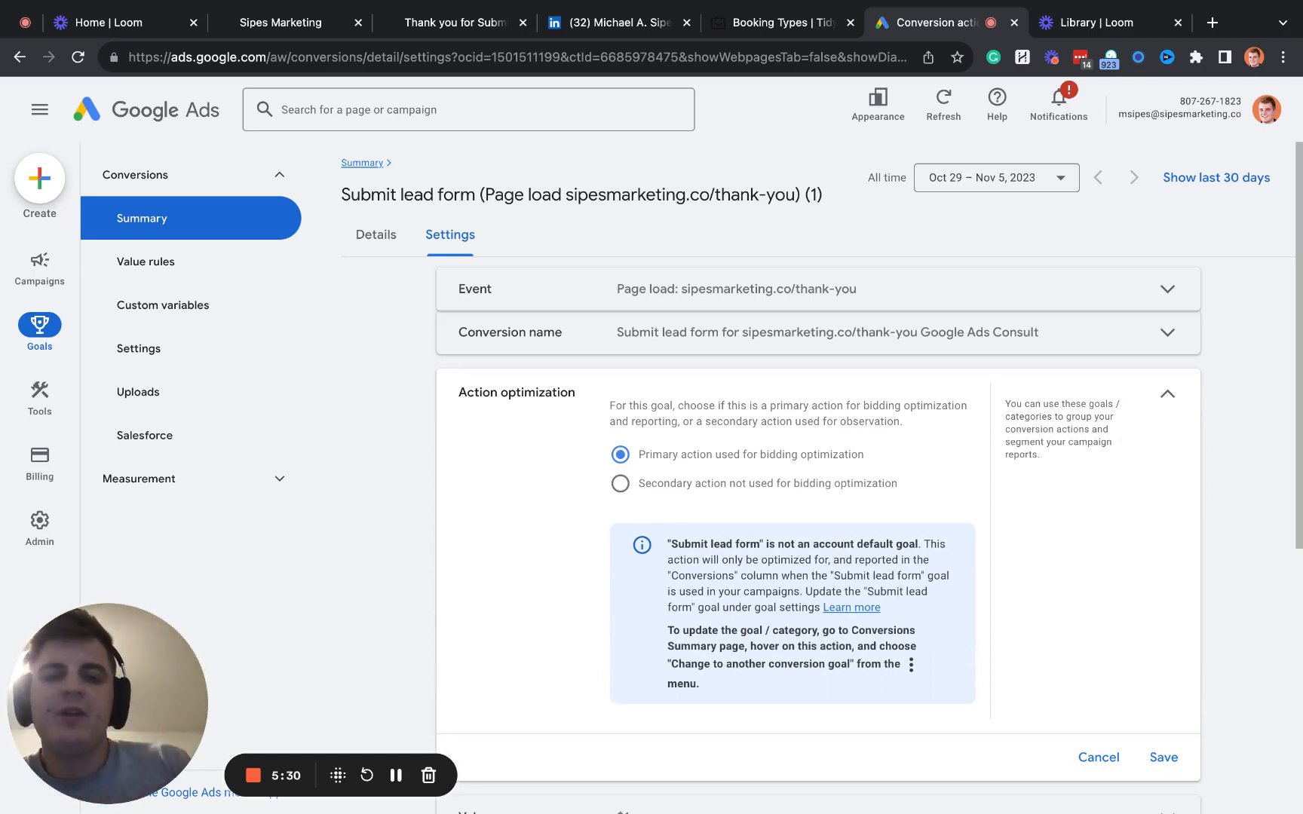
pyautogui.scroll(-1, 769, 467)
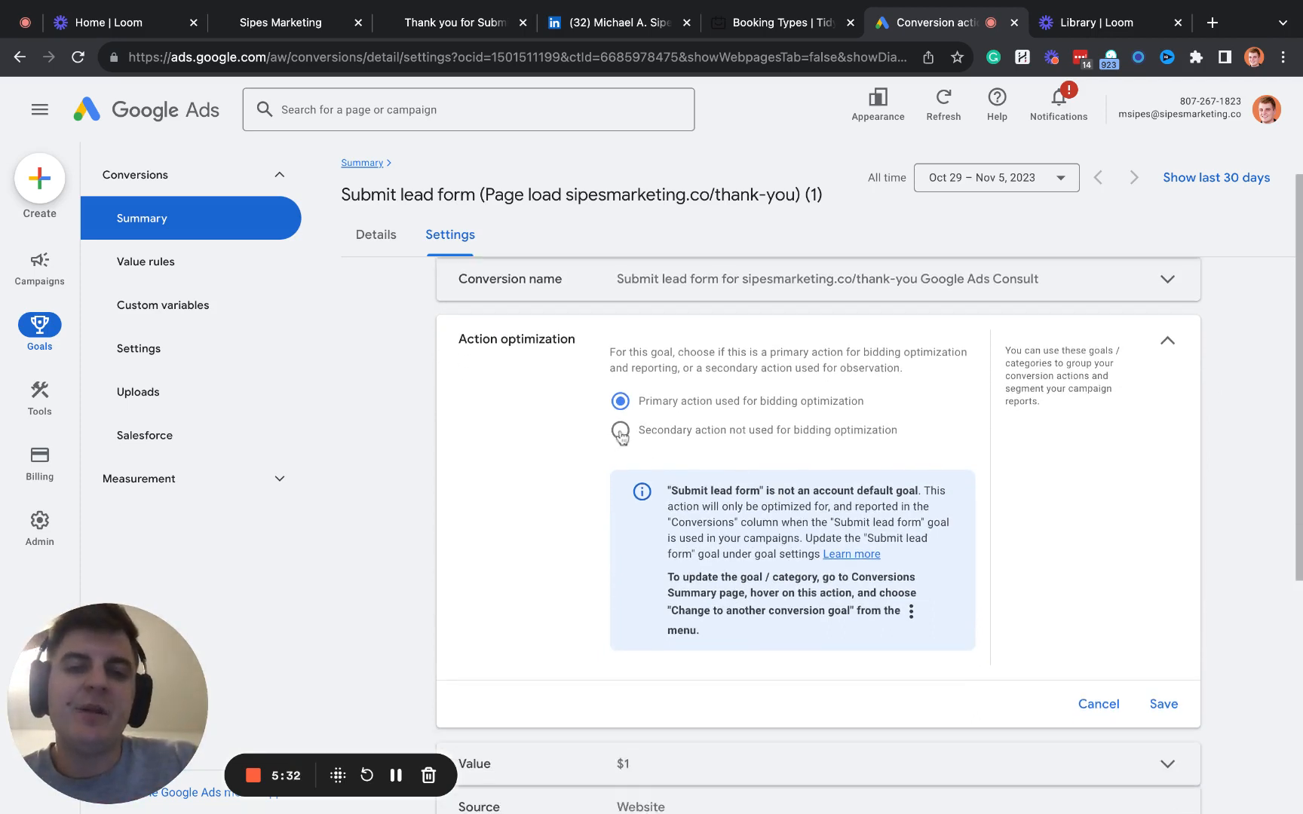
pyautogui.moveTo(849, 402); pyautogui.dragTo(656, 401)
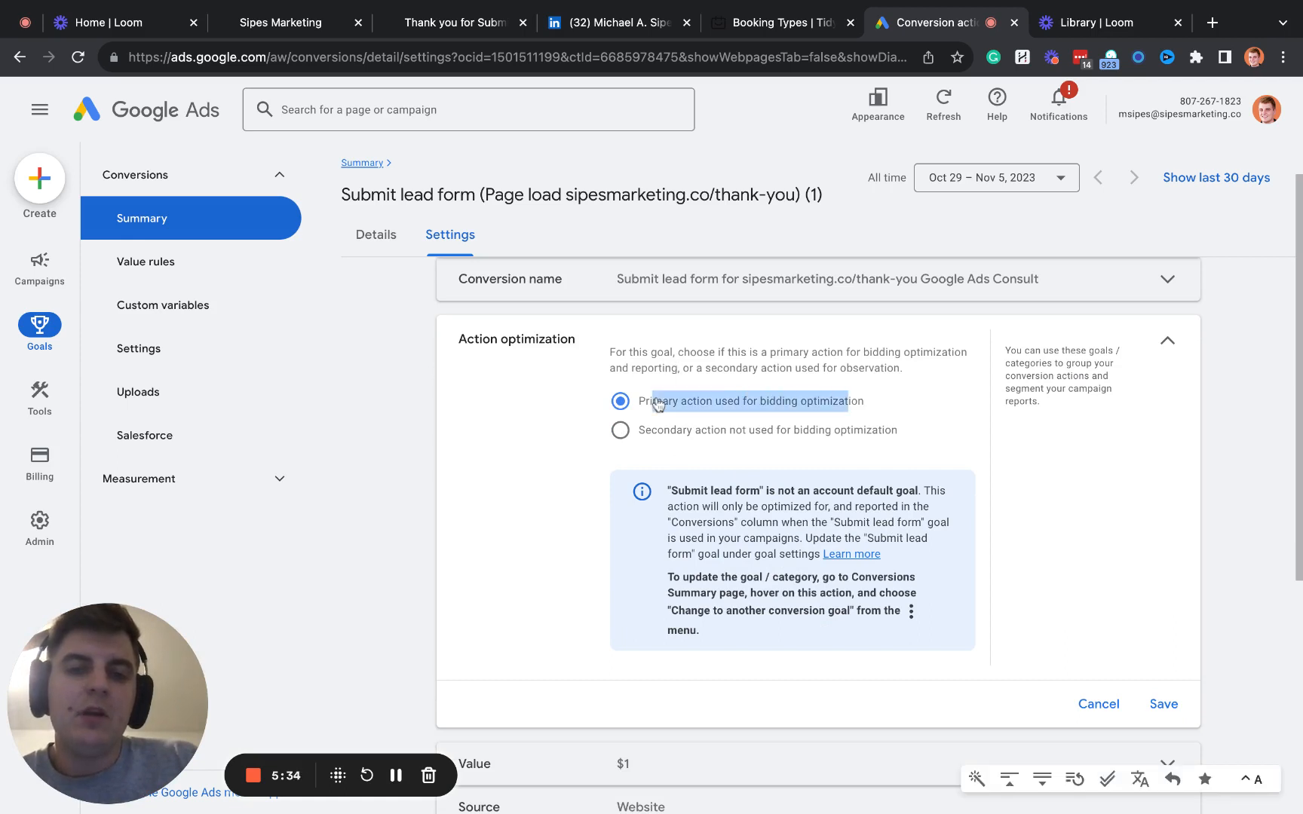
pyautogui.moveTo(709, 355)
pyautogui.mouseDown()
pyautogui.moveTo(665, 358)
pyautogui.moveTo(824, 356)
pyautogui.mouseUp()
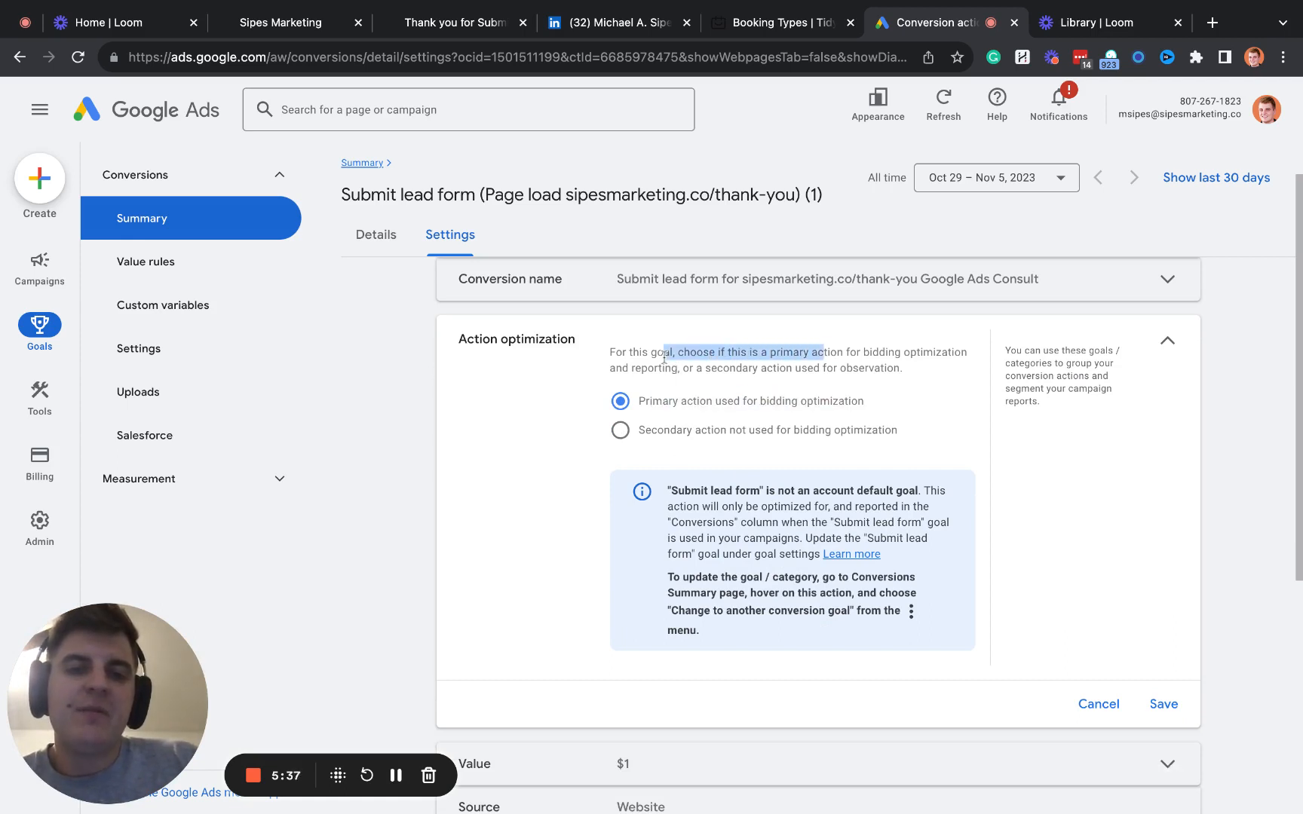
pyautogui.click(622, 429)
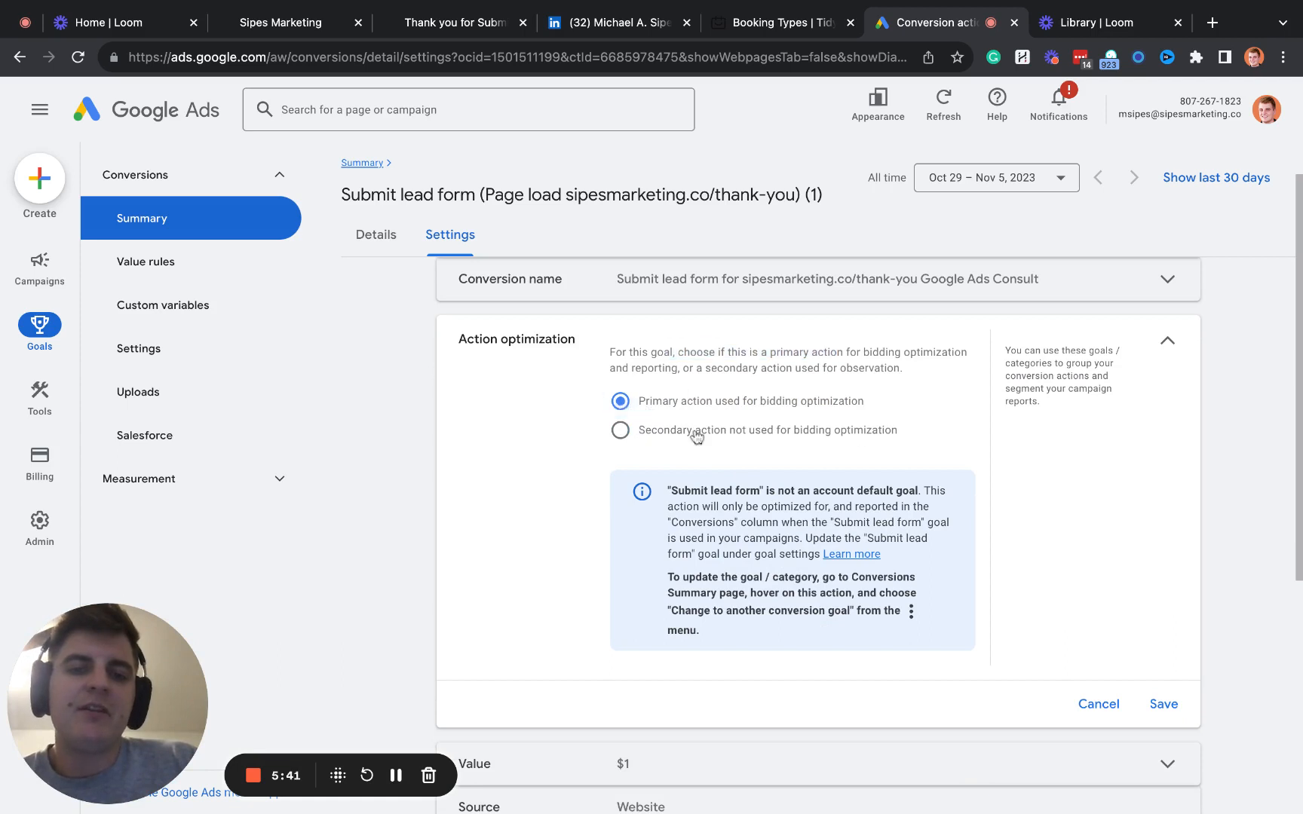
pyautogui.click(648, 405)
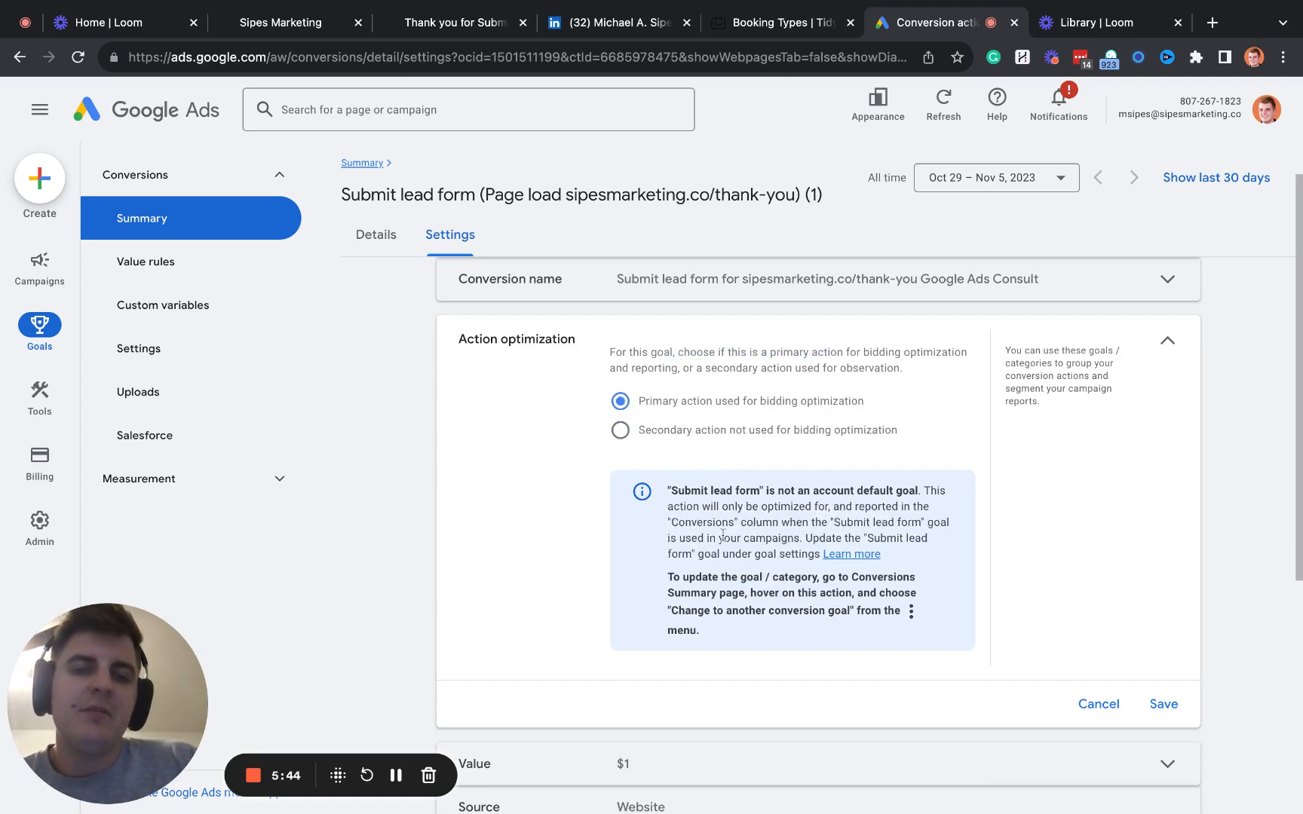
pyautogui.moveTo(678, 406); pyautogui.dragTo(797, 405)
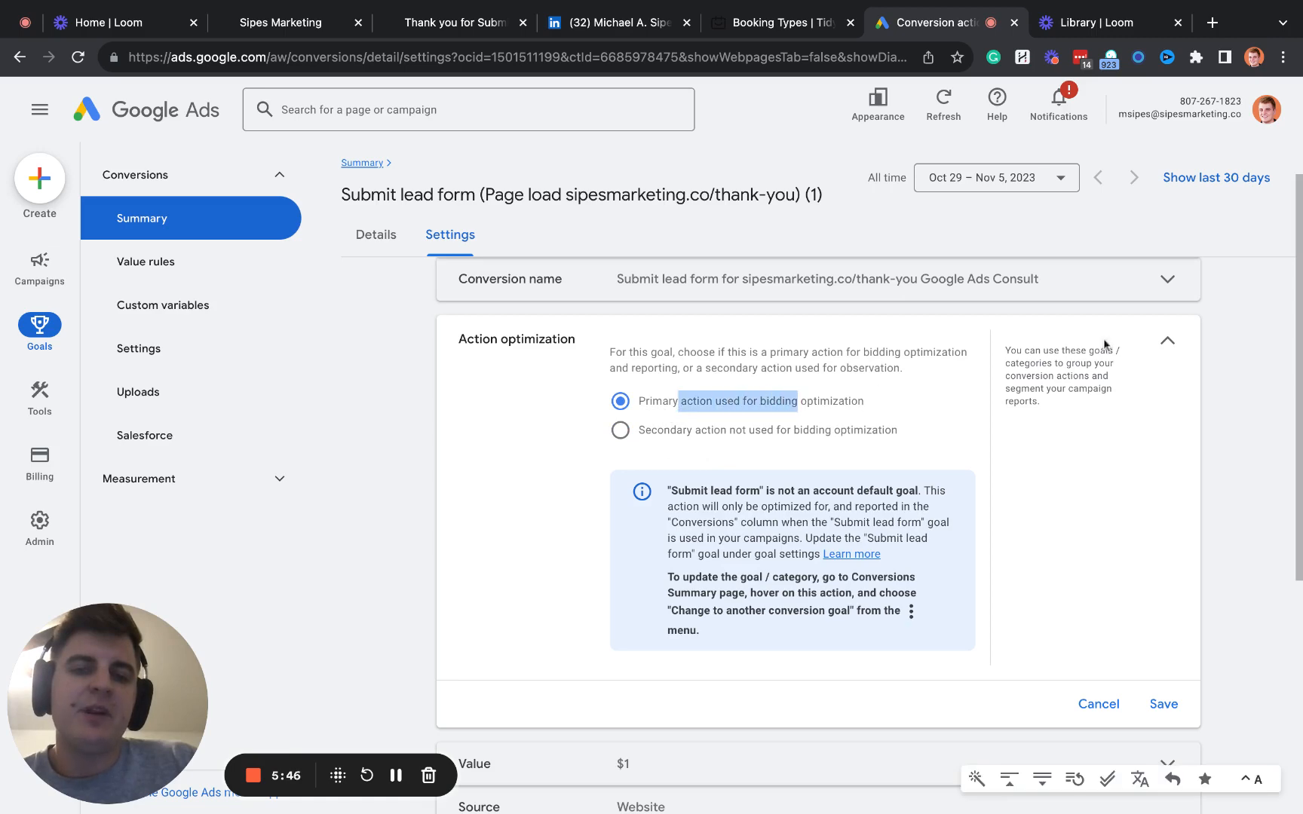
pyautogui.click(1163, 703)
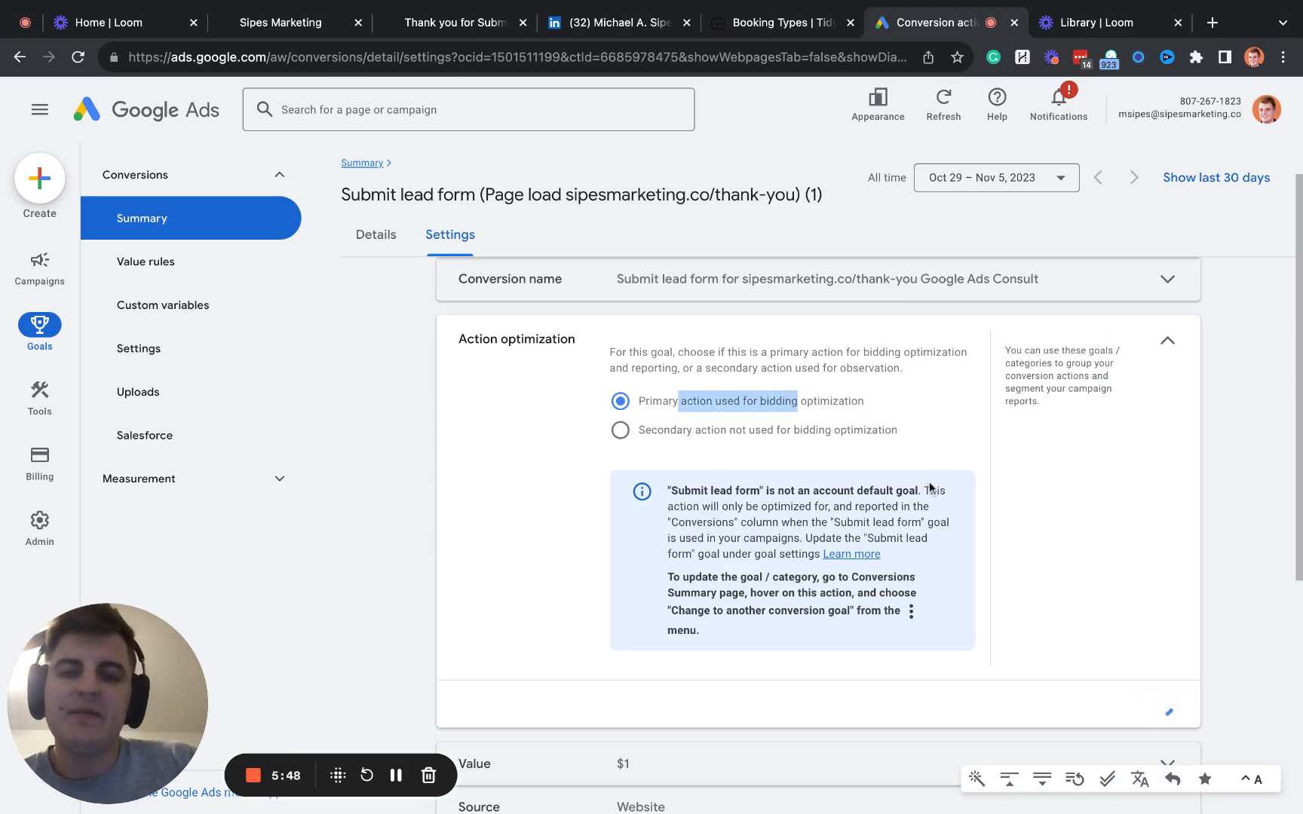
# - Review the conversion value options and the US dollar amount used for each conversion, then collapse the Value setting
pyautogui.click(810, 393)
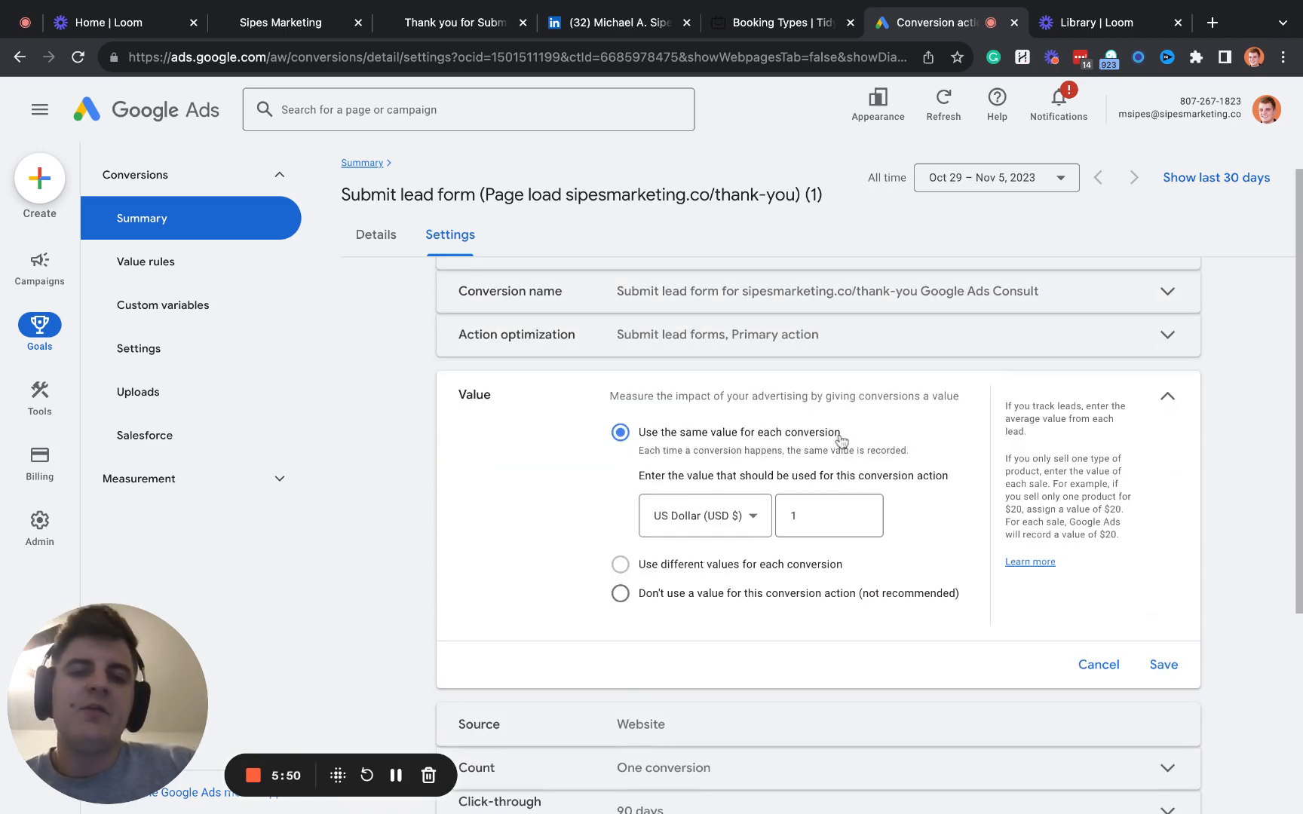
pyautogui.doubleClick(859, 511)
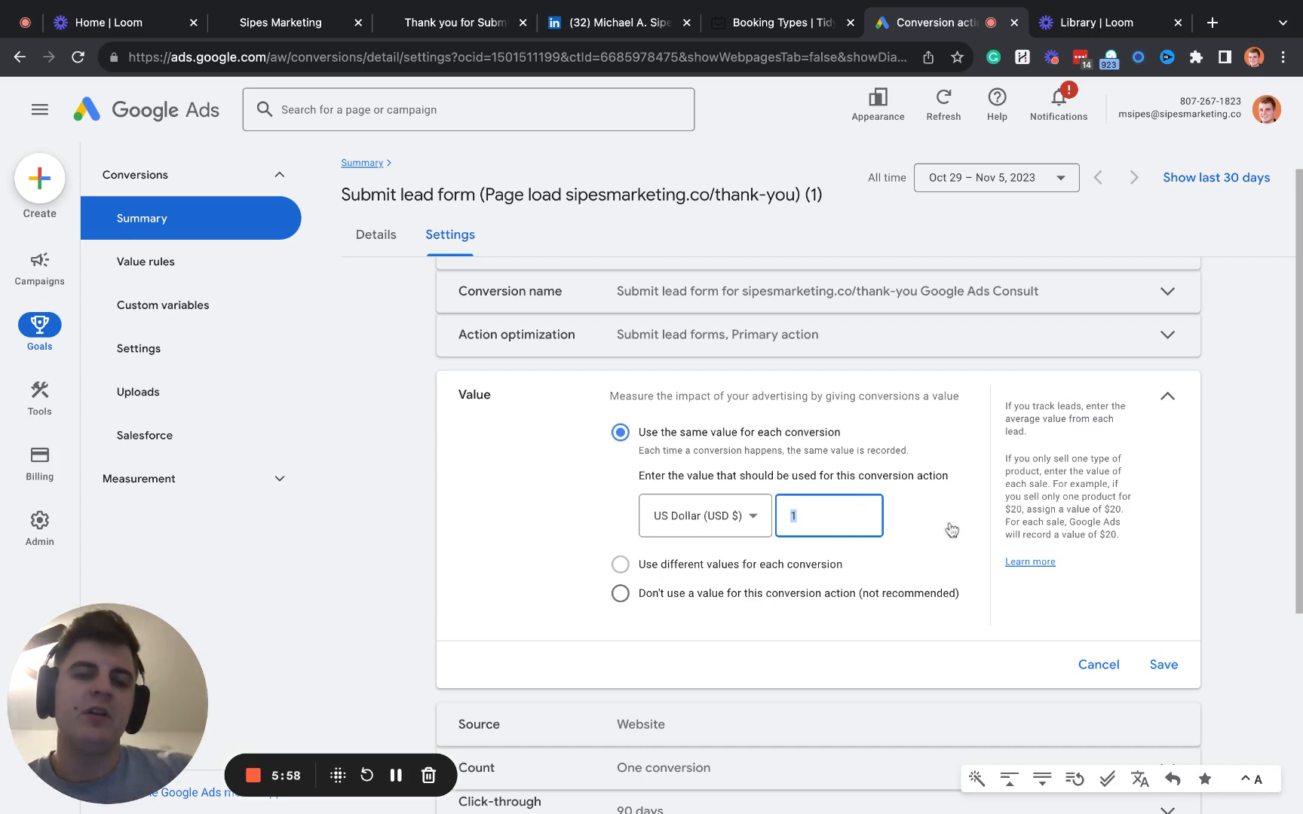
pyautogui.click(853, 516)
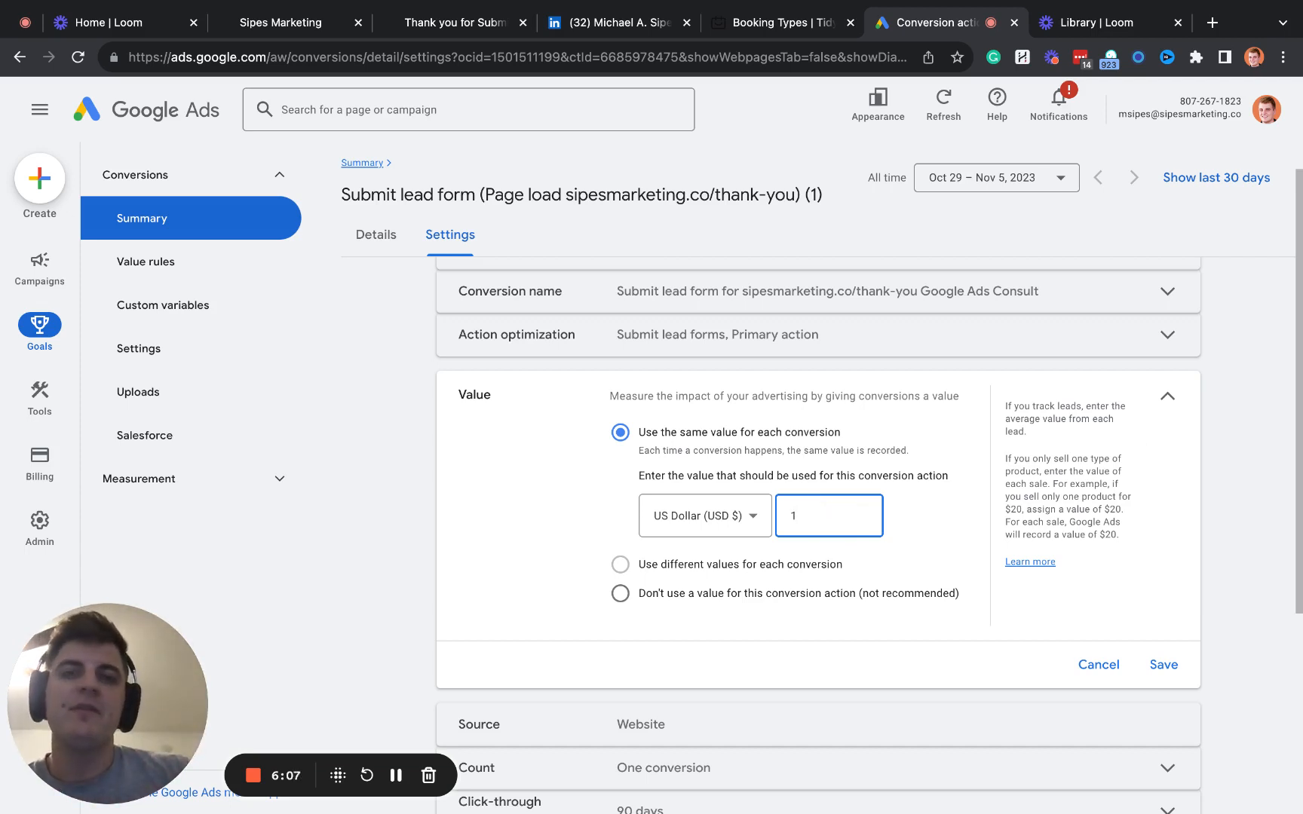
pyautogui.click(1160, 400)
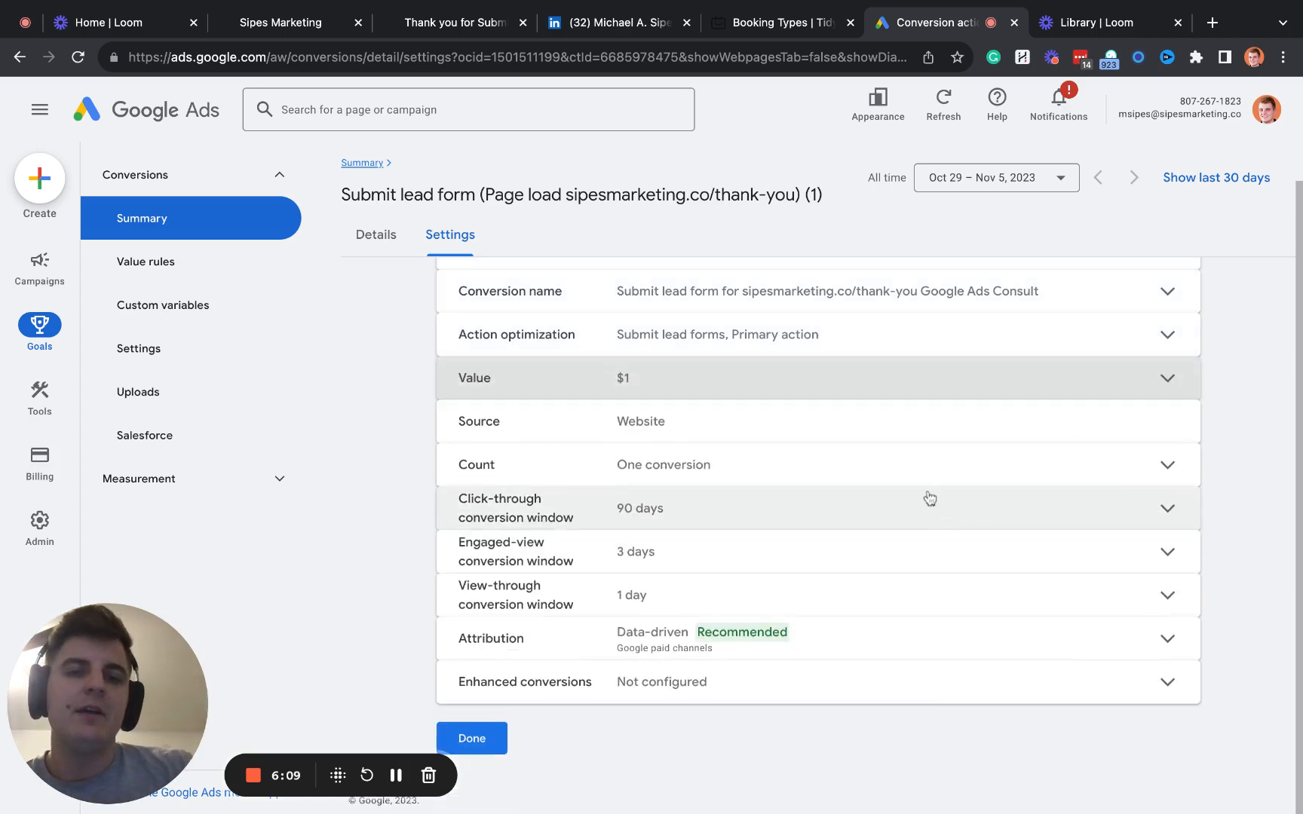
# - Compare the Every and One count options, choose One conversion per click or interaction, and save the count setting
pyautogui.click(867, 471)
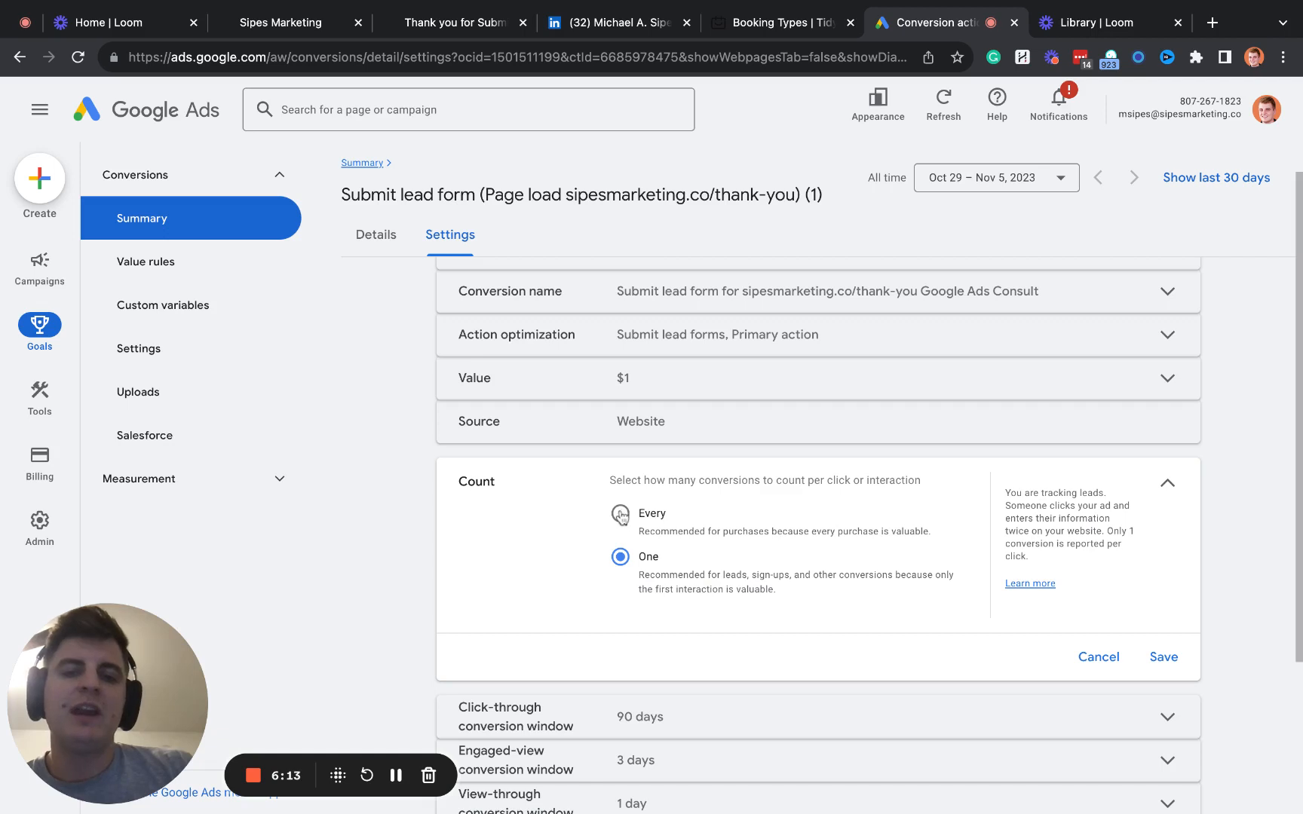
pyautogui.doubleClick(506, 490)
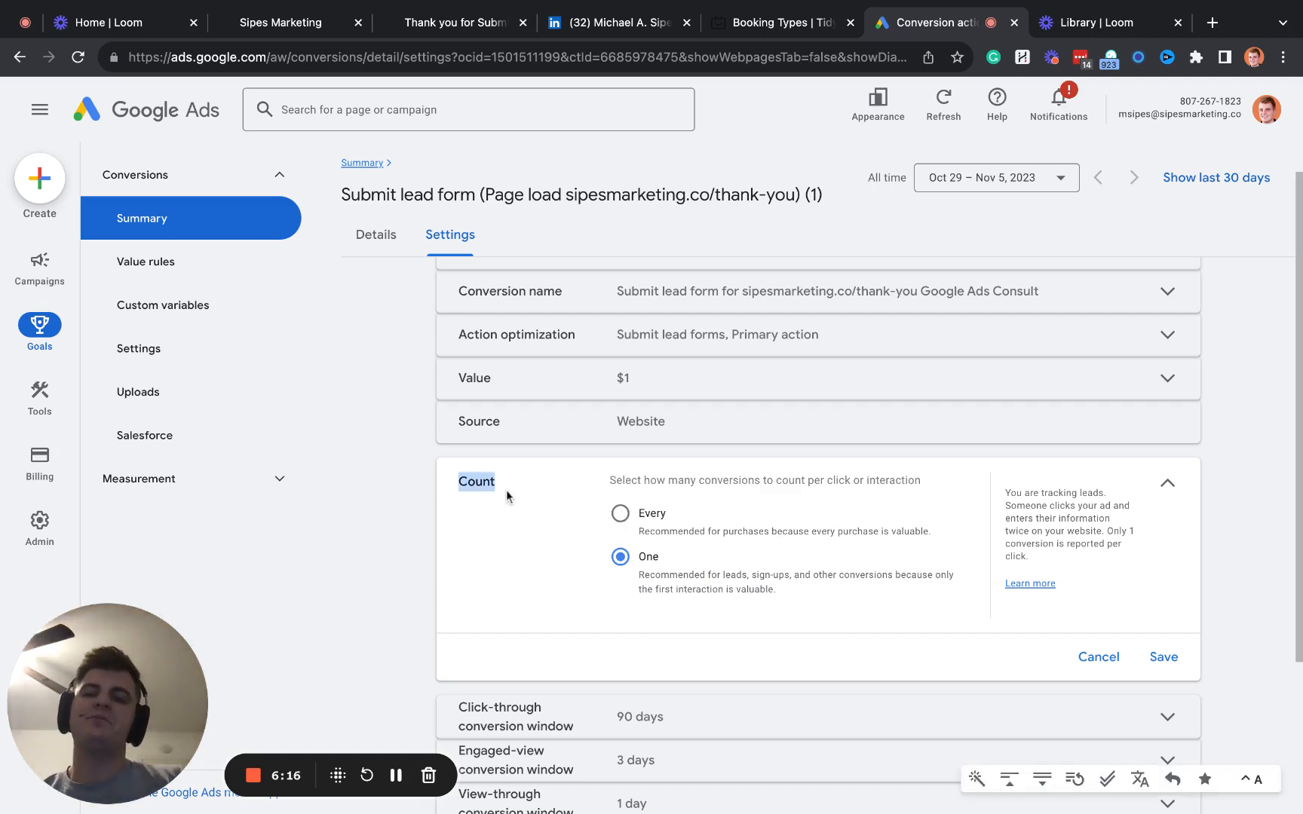
pyautogui.click(620, 513)
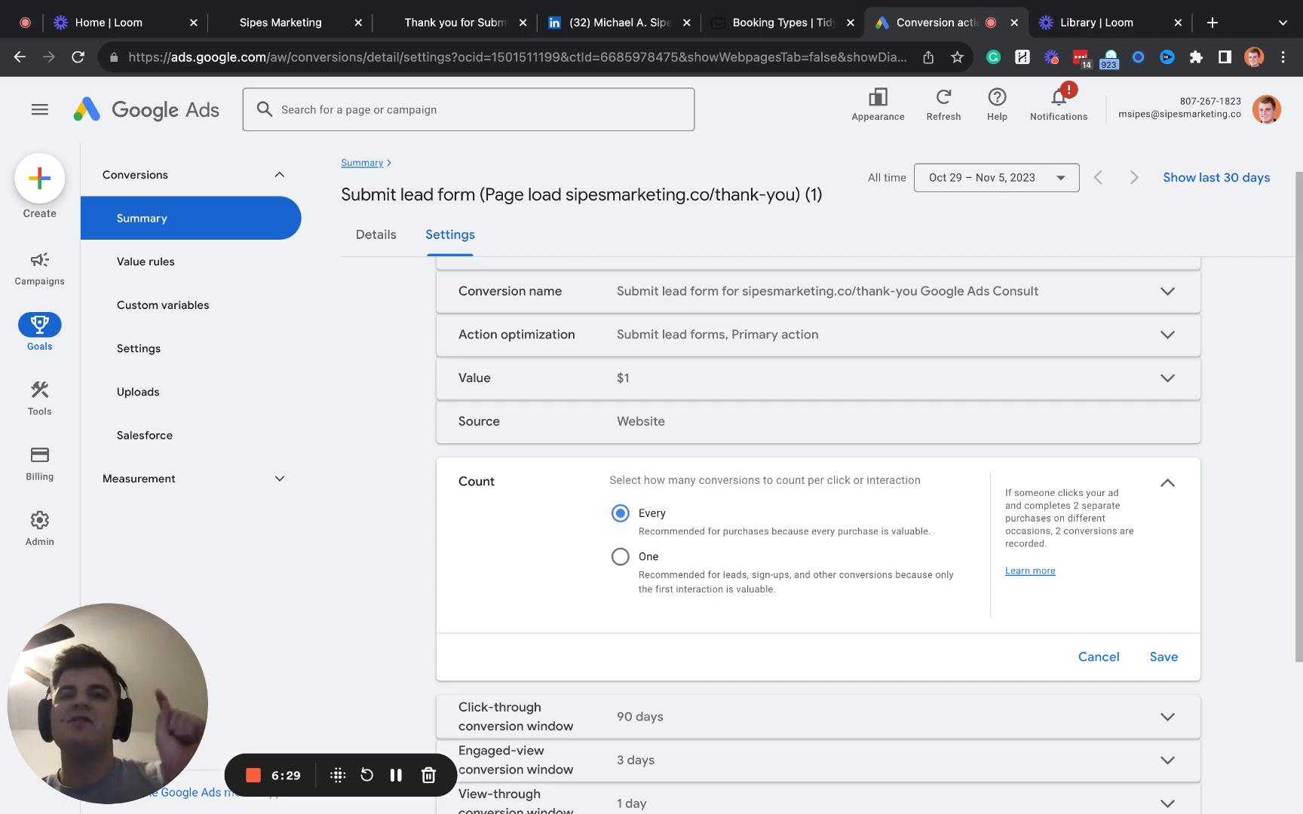
pyautogui.click(620, 558)
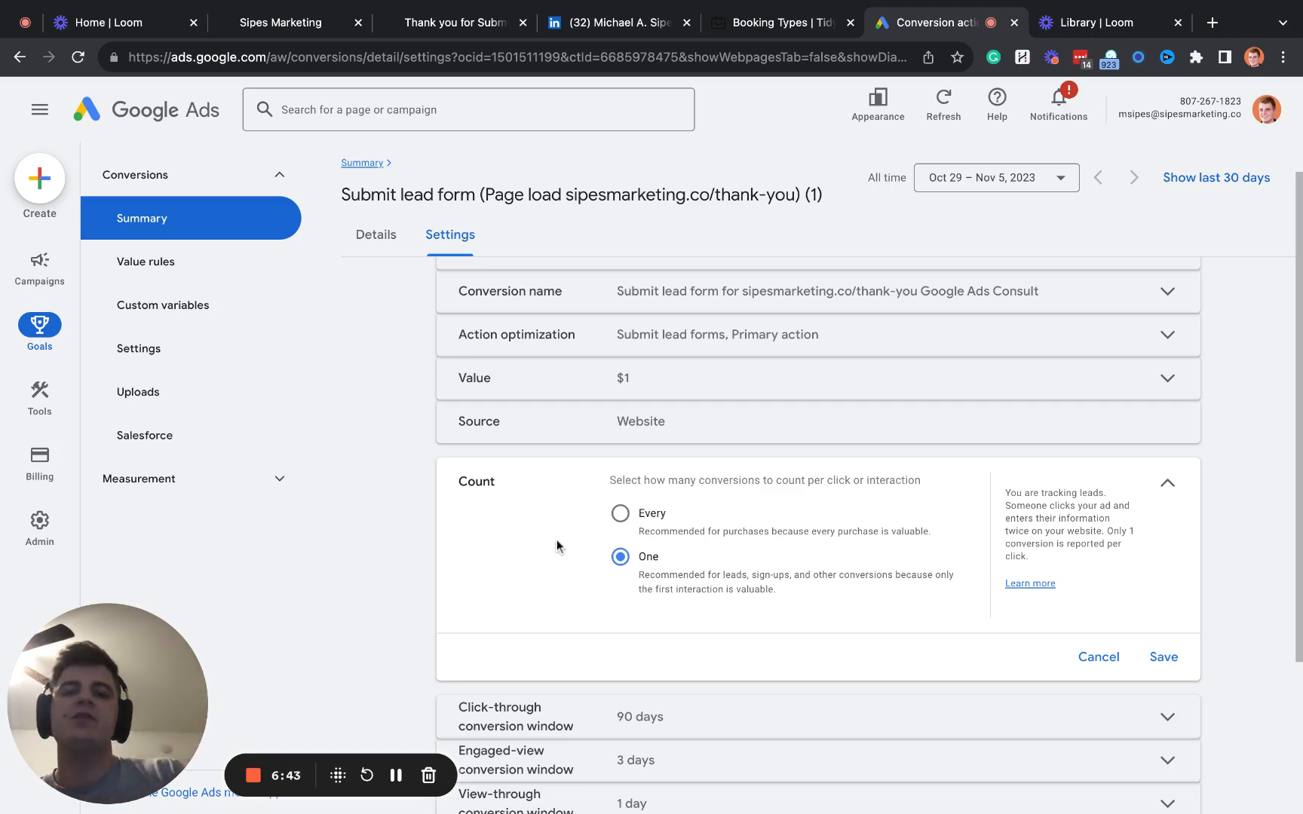
pyautogui.click(1164, 657)
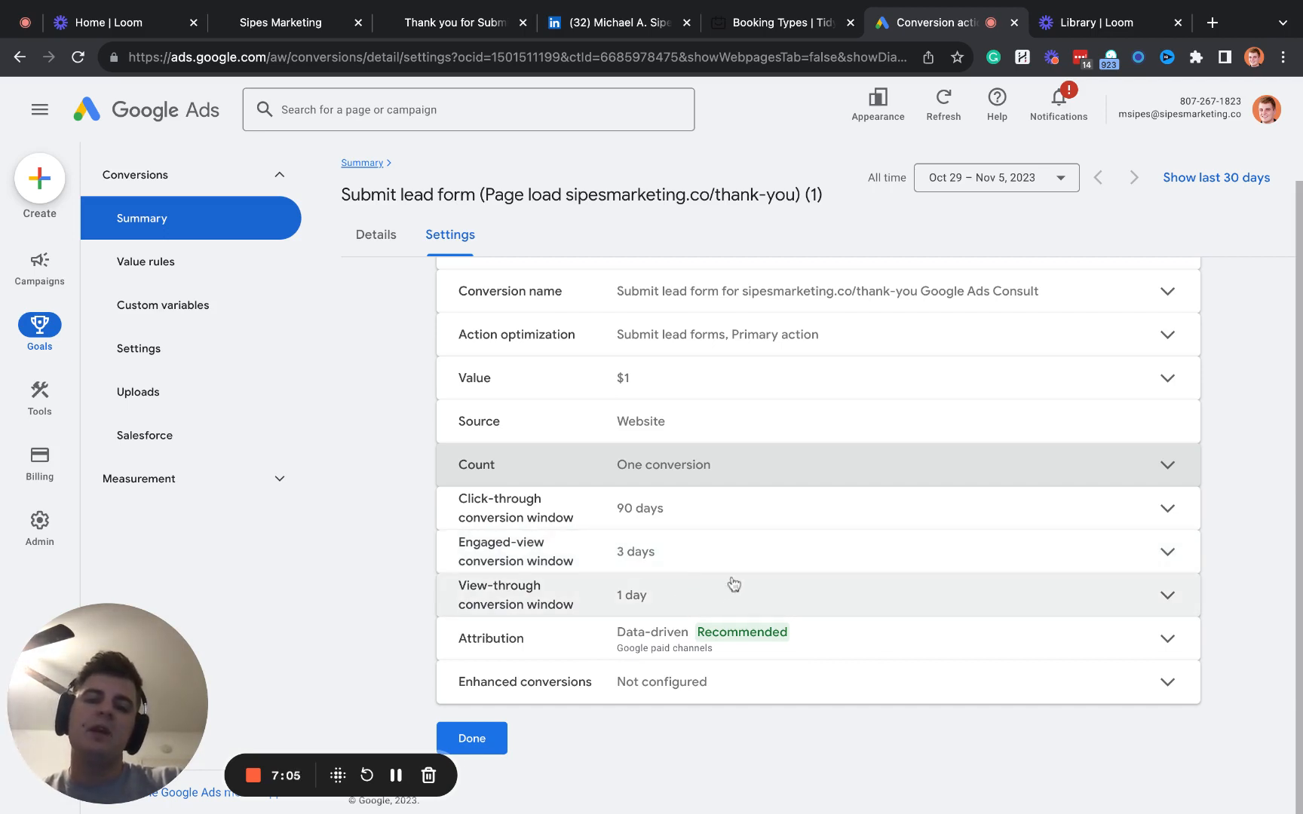
# - Review the available attribution models, keep Data-driven as the conversion's attribution model, and save the attribution setting
pyautogui.click(732, 646)
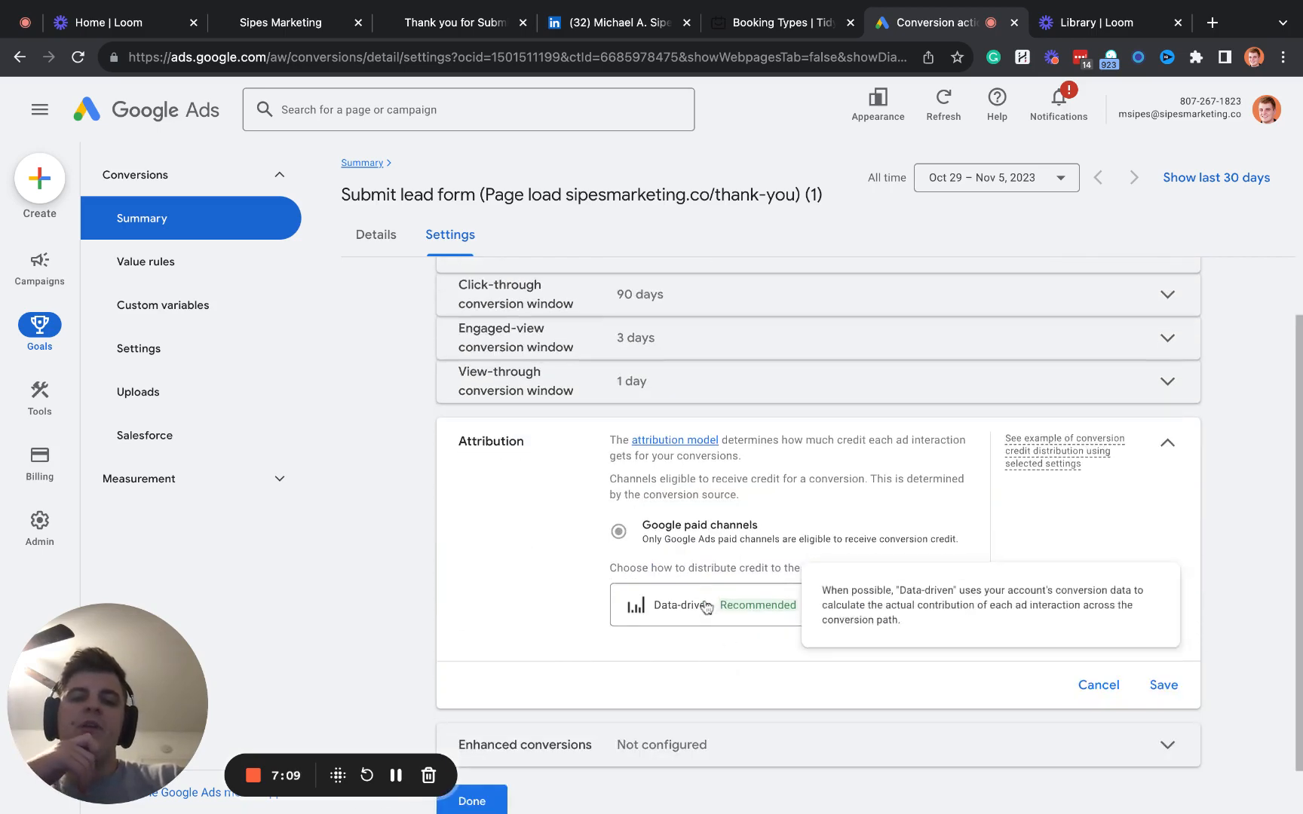
pyautogui.click(650, 601)
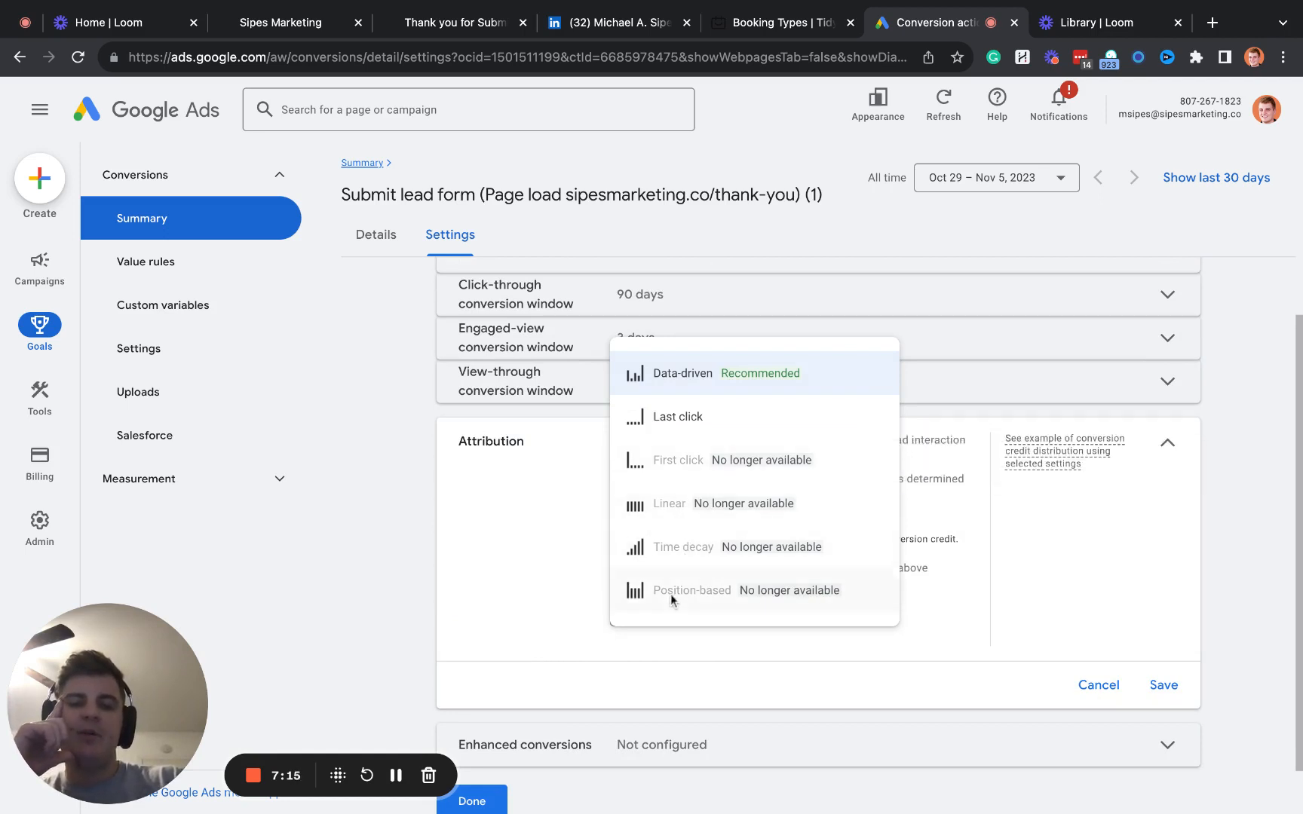
pyautogui.moveTo(671, 598)
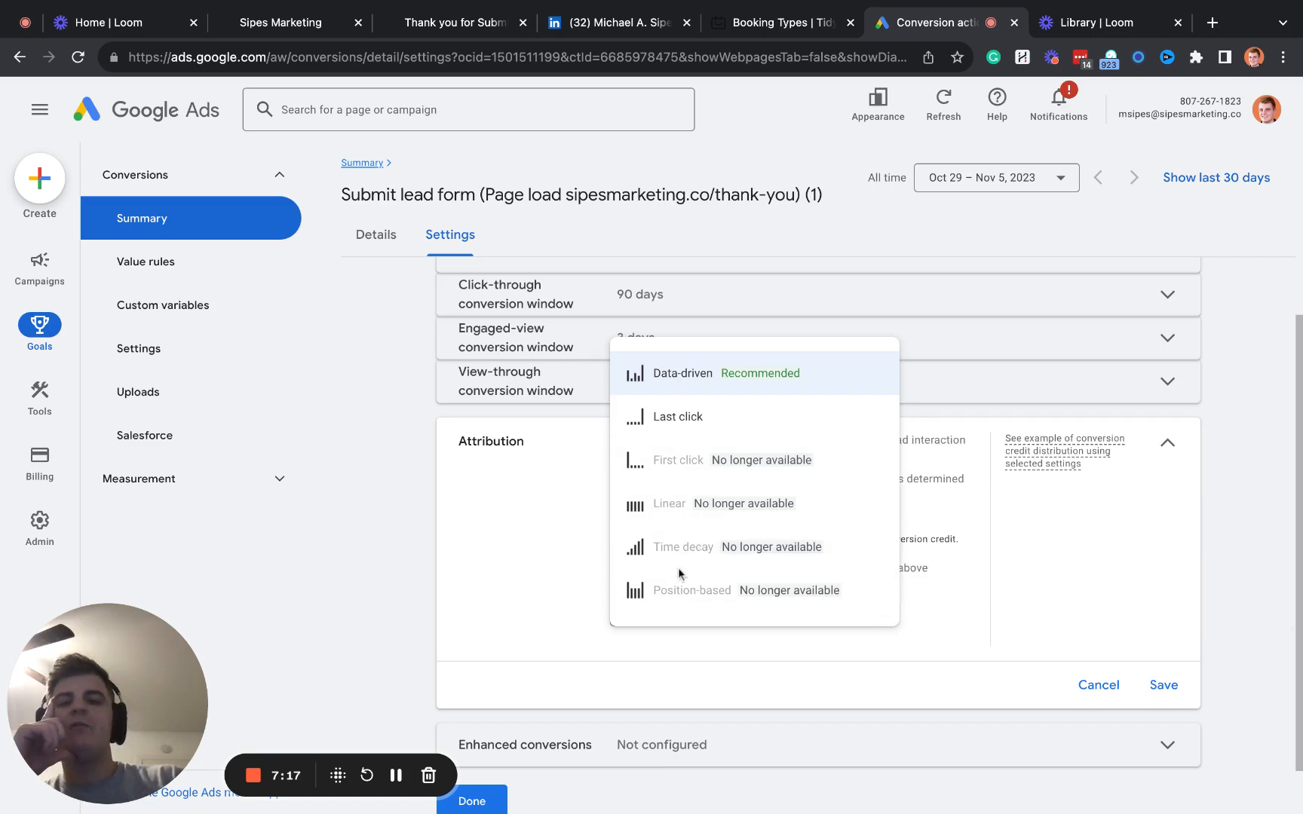
pyautogui.click(735, 389)
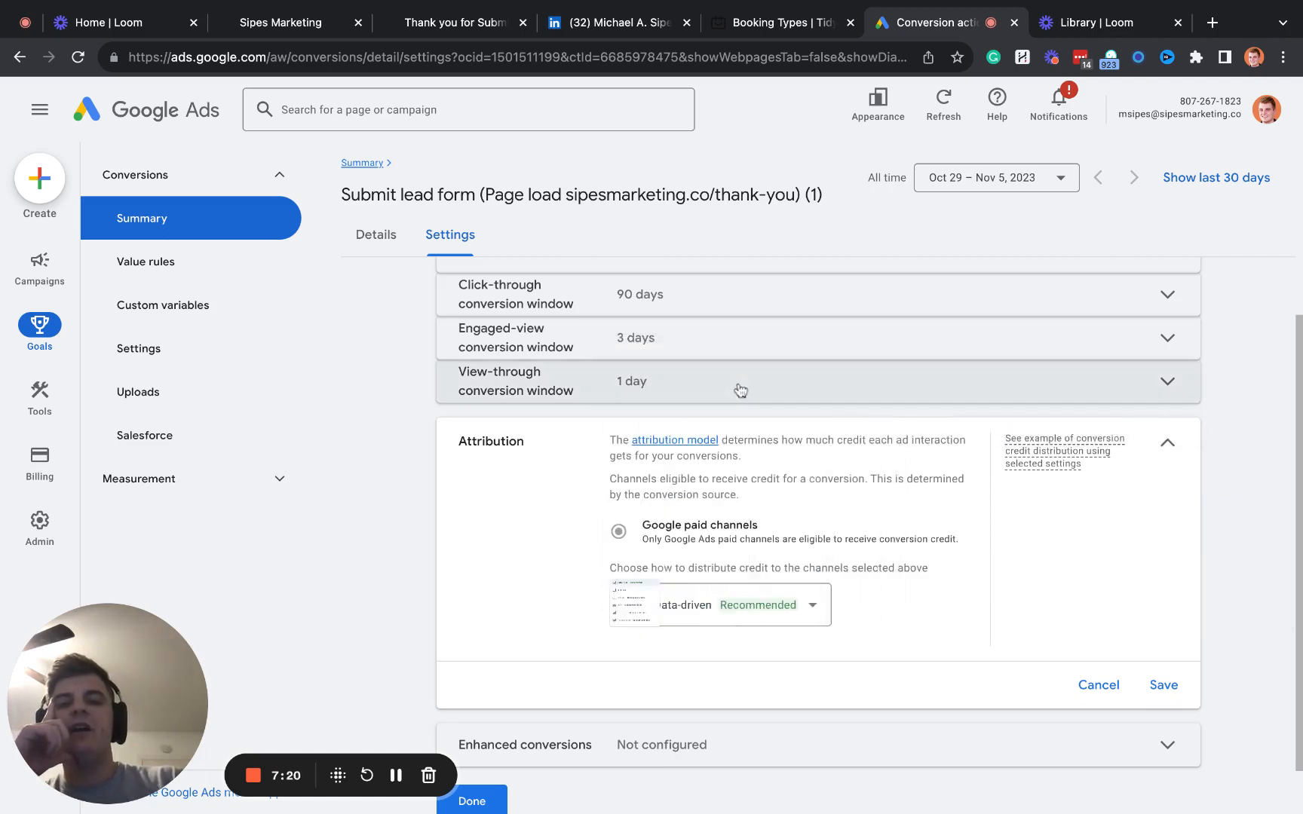
pyautogui.click(1164, 686)
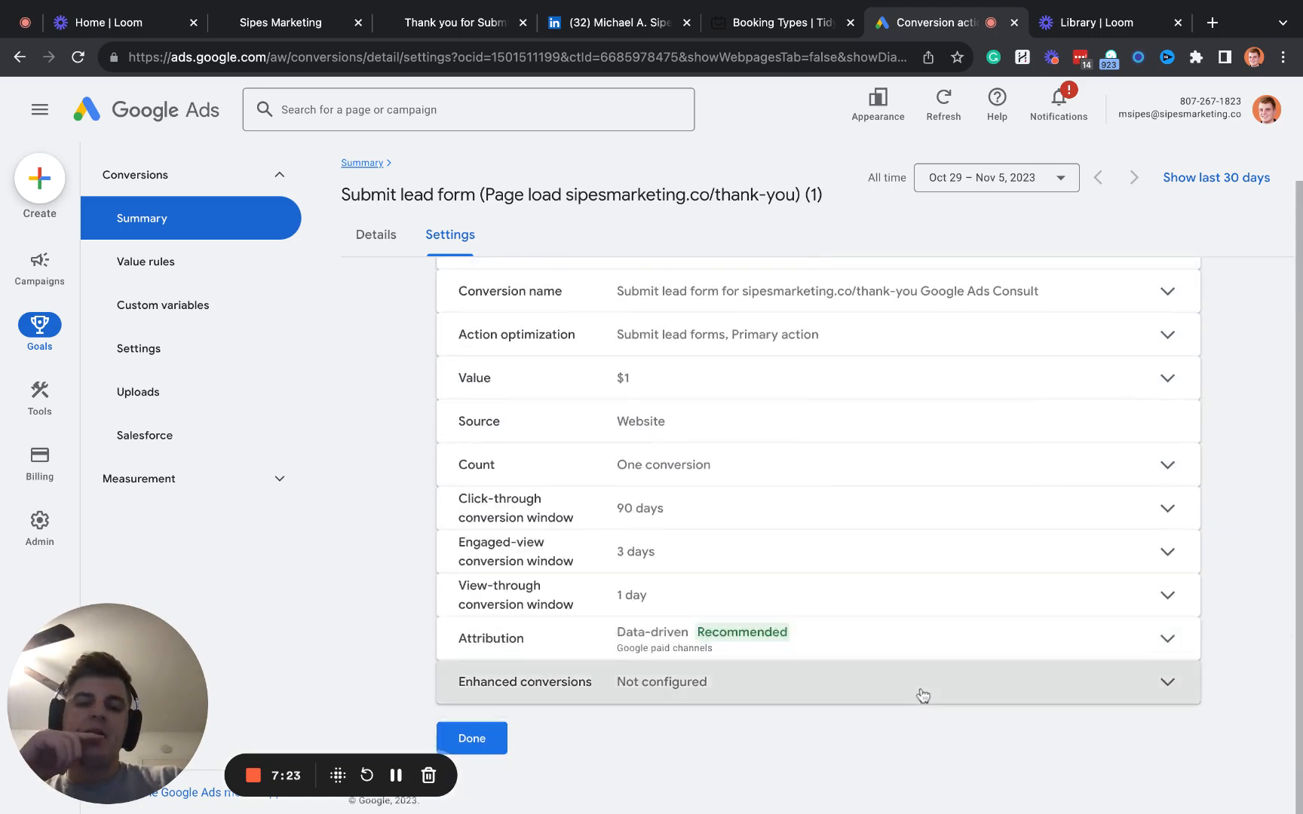
# - Review the Enhanced conversions setting without configuring it and finish editing the conversion action's settings
pyautogui.click(923, 695)
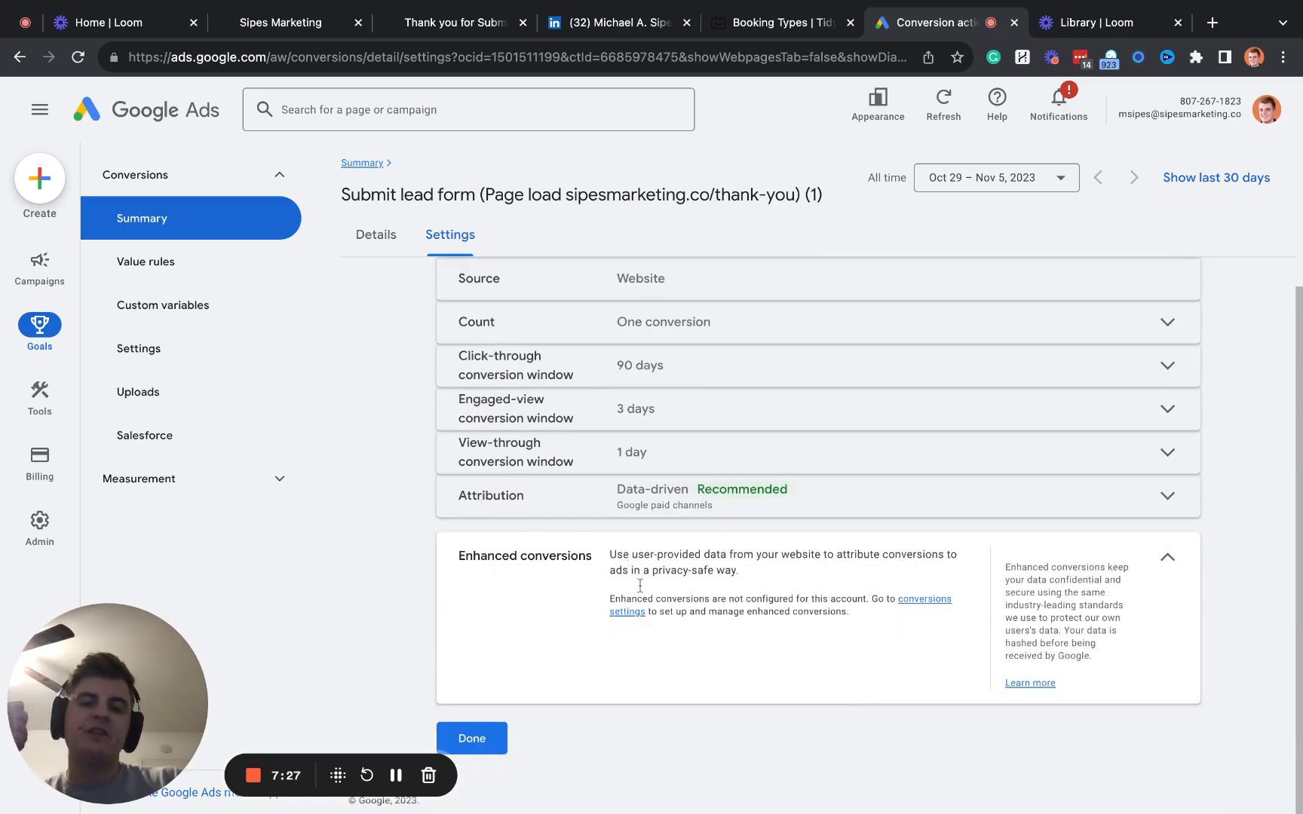
pyautogui.click(1166, 562)
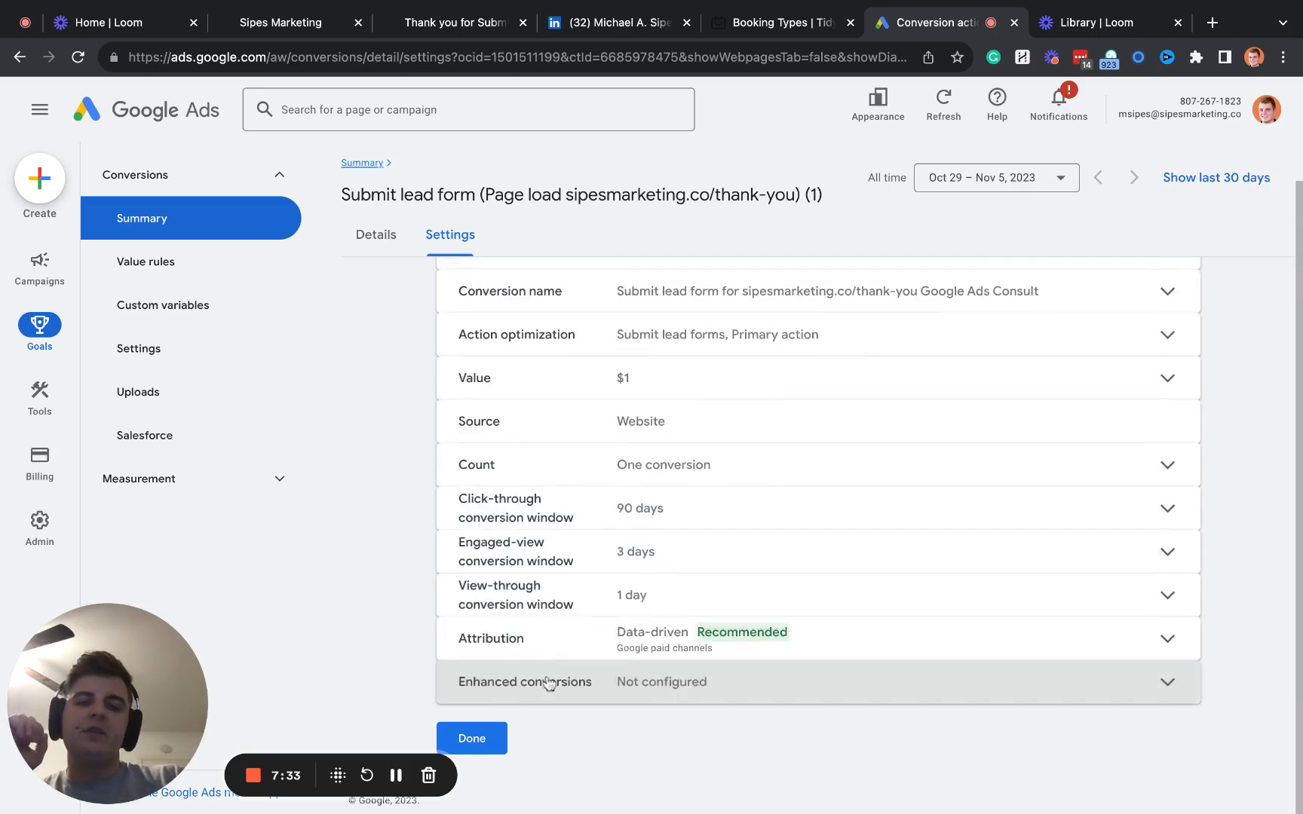
pyautogui.click(489, 735)
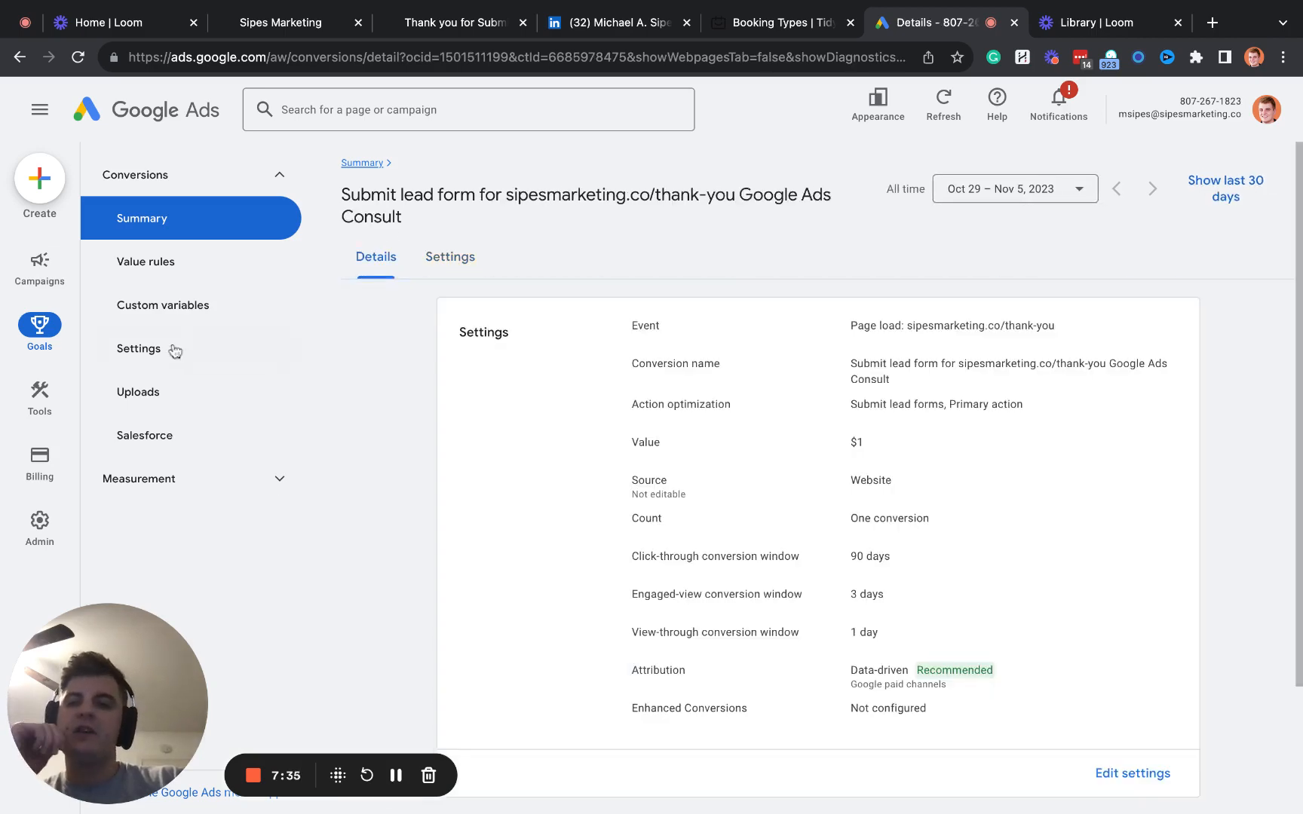
# - Look through the Value rules, Custom variables and conversion Settings pages, and return to the conversions Summary
pyautogui.click(167, 270)
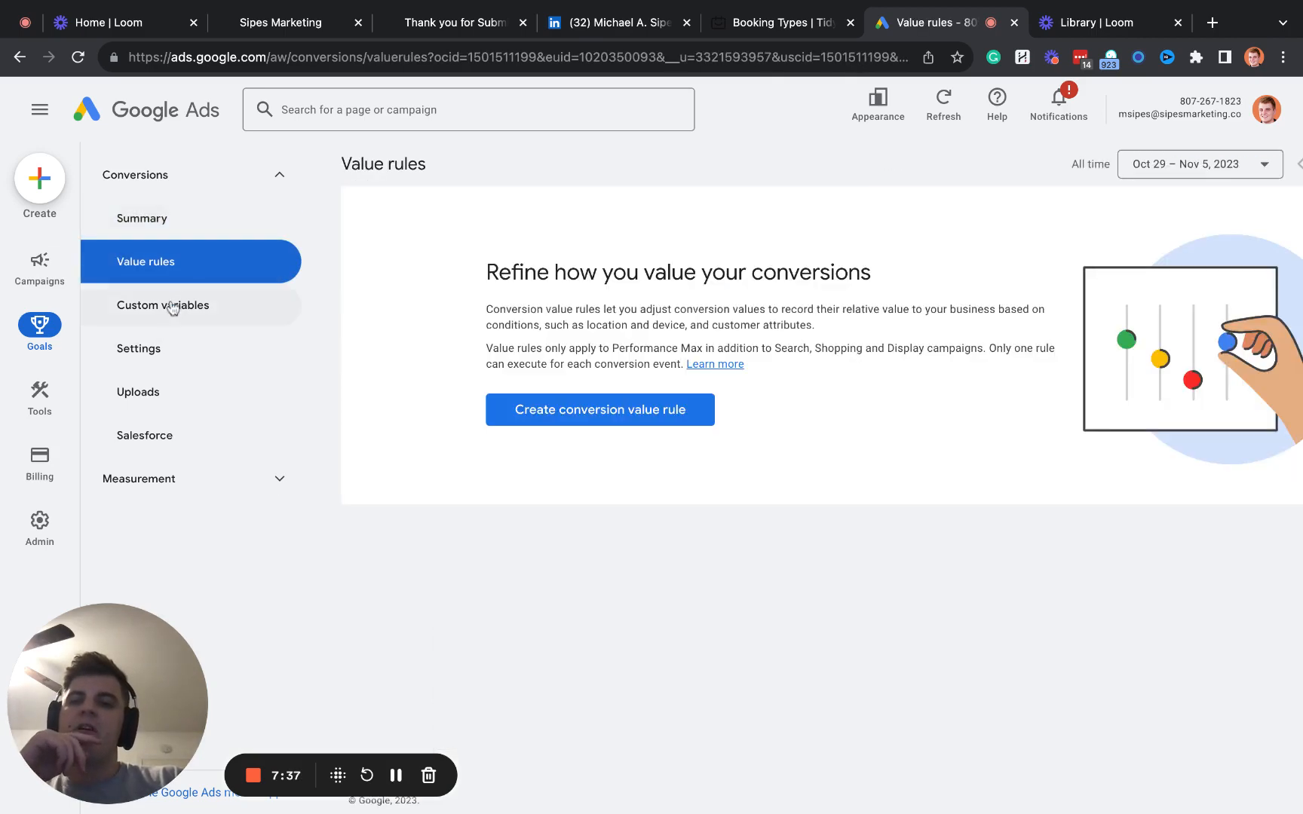
pyautogui.click(172, 312)
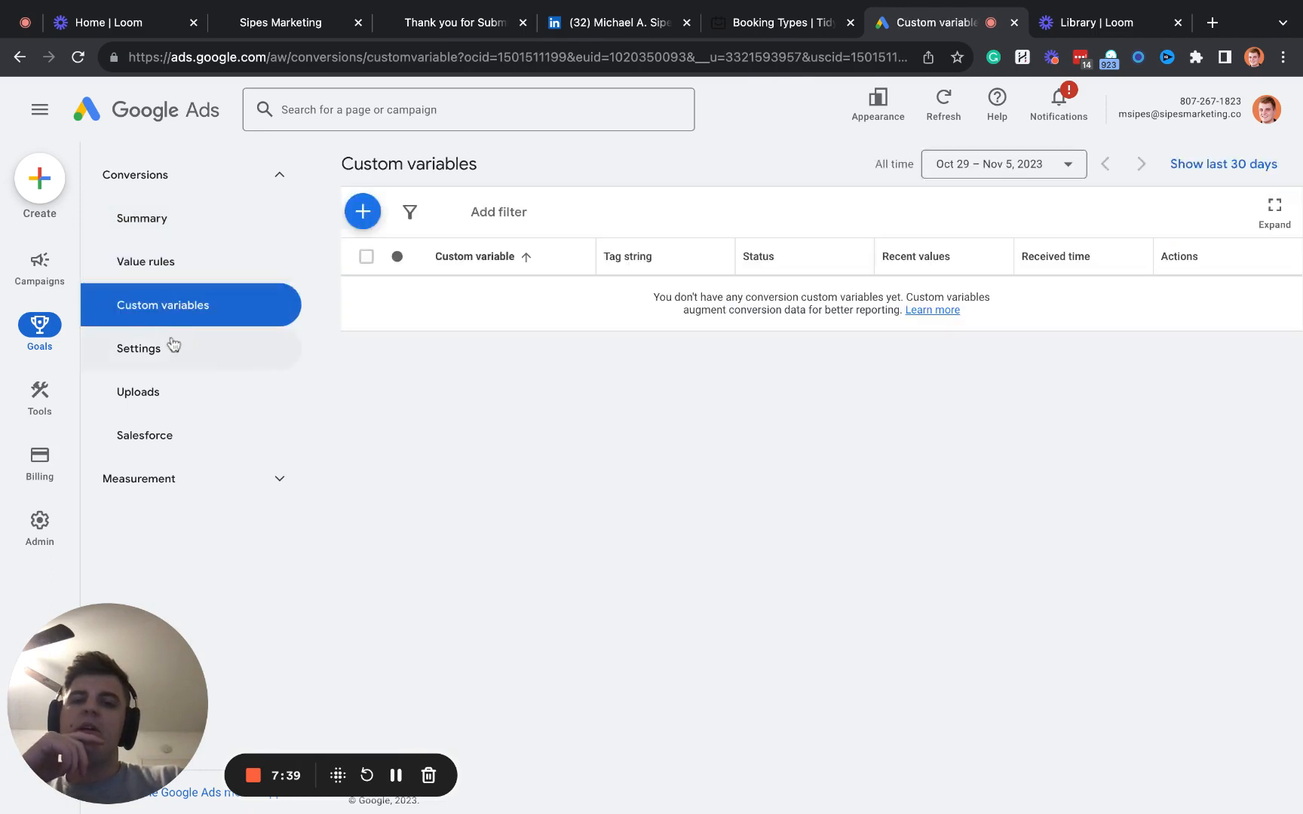
pyautogui.click(173, 345)
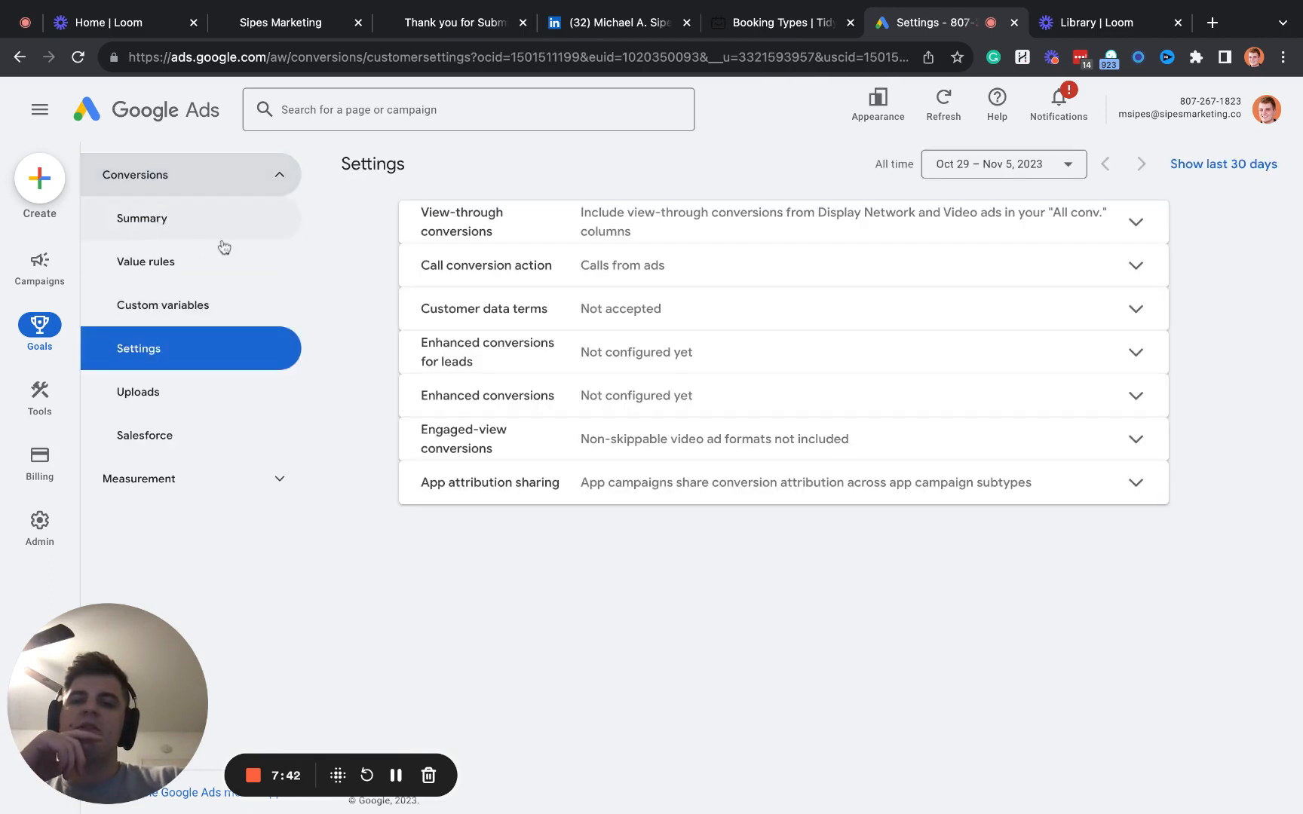
pyautogui.click(223, 240)
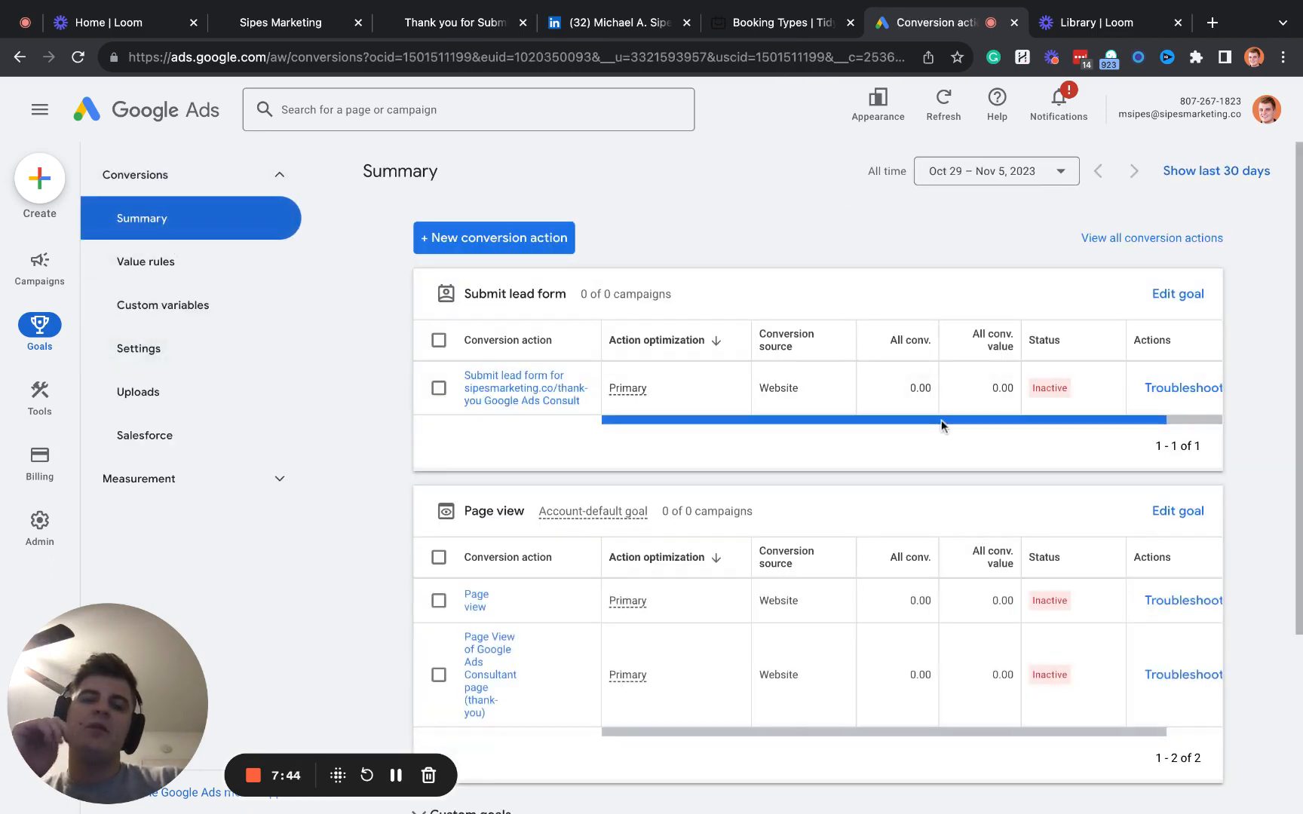